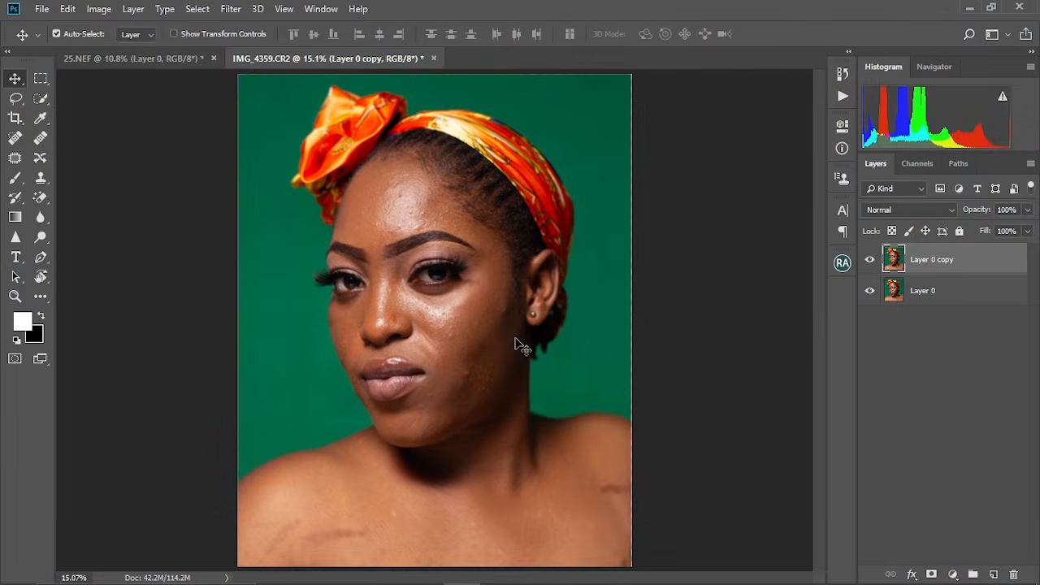
Step: Examine the skin texture and blemishes on the forehead, cheeks, nose and chin up close
scroll(501, 355, "up", 5)
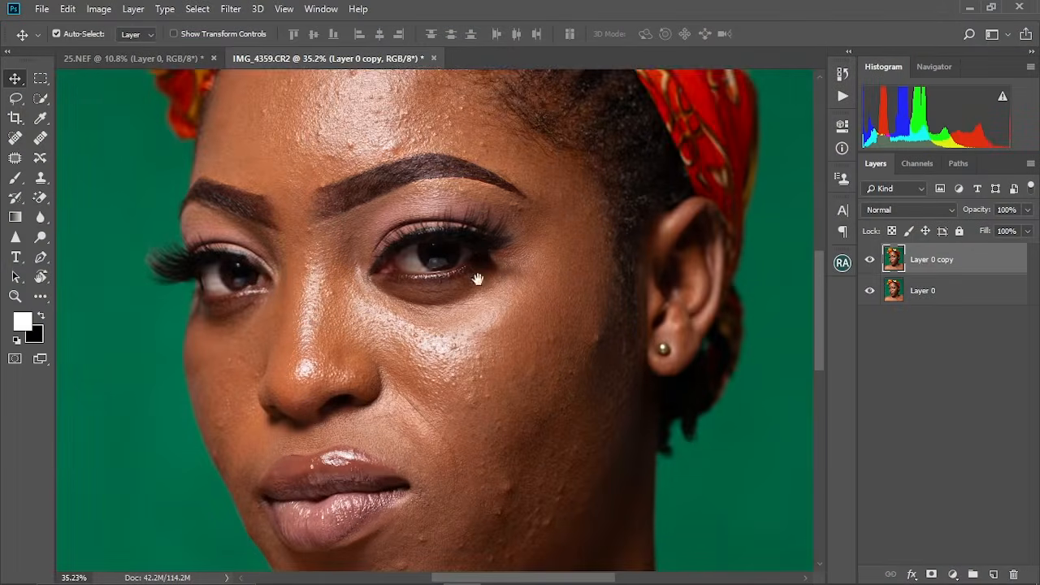
left_click_drag(478, 280, 478, 343)
scroll(398, 235, "up", 3)
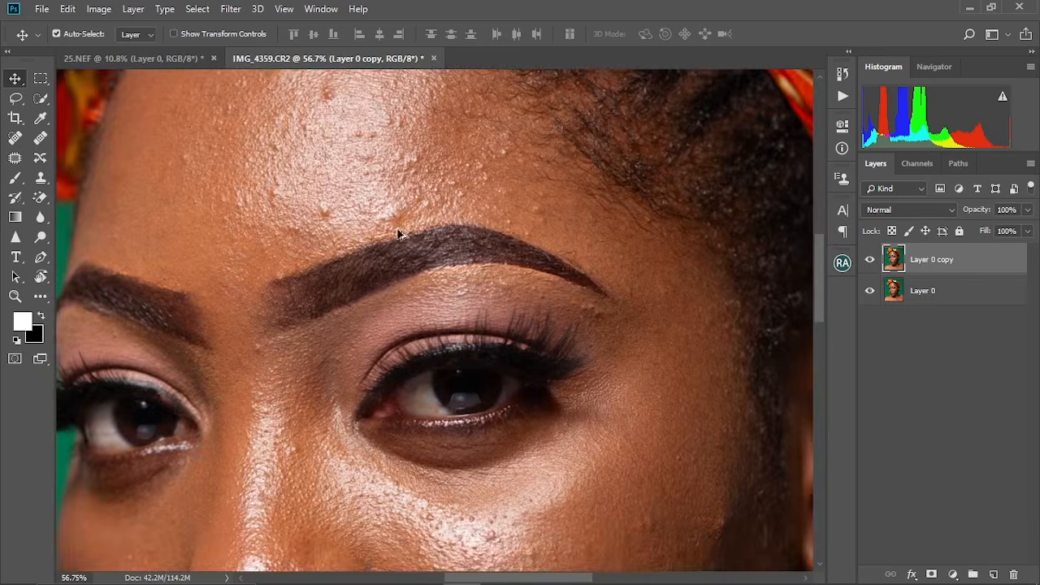
left_click_drag(361, 169, 369, 207)
left_click_drag(477, 205, 462, 150)
scroll(433, 251, "down", 5)
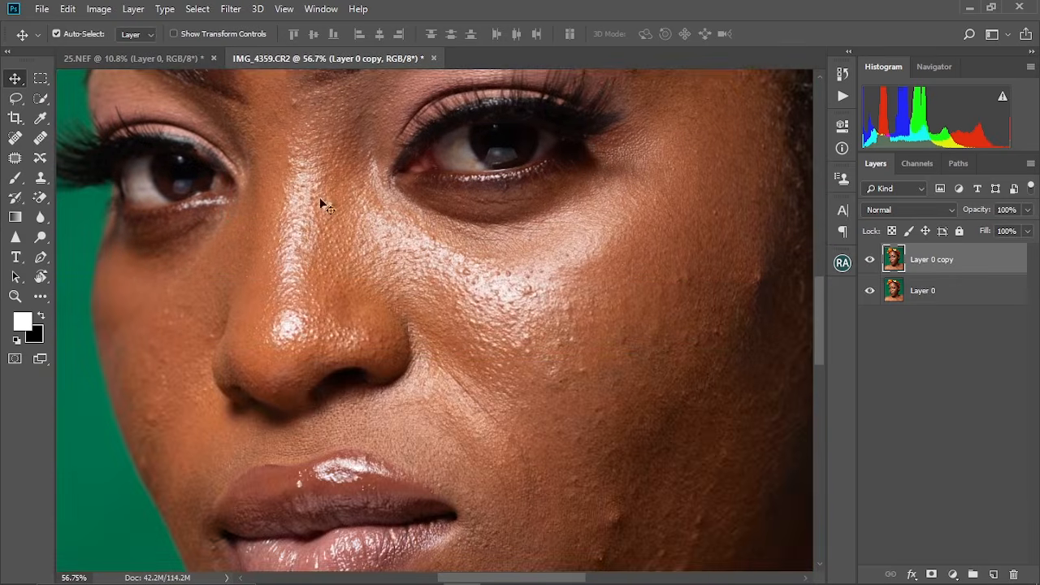
scroll(428, 299, "down", 4)
scroll(428, 300, "right", 2)
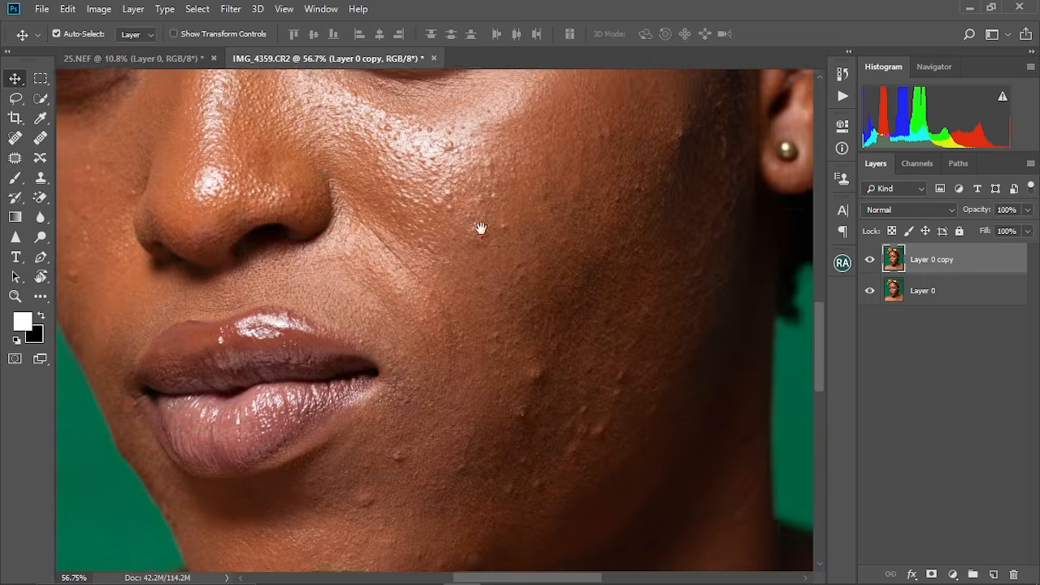
scroll(520, 358, "down", 2)
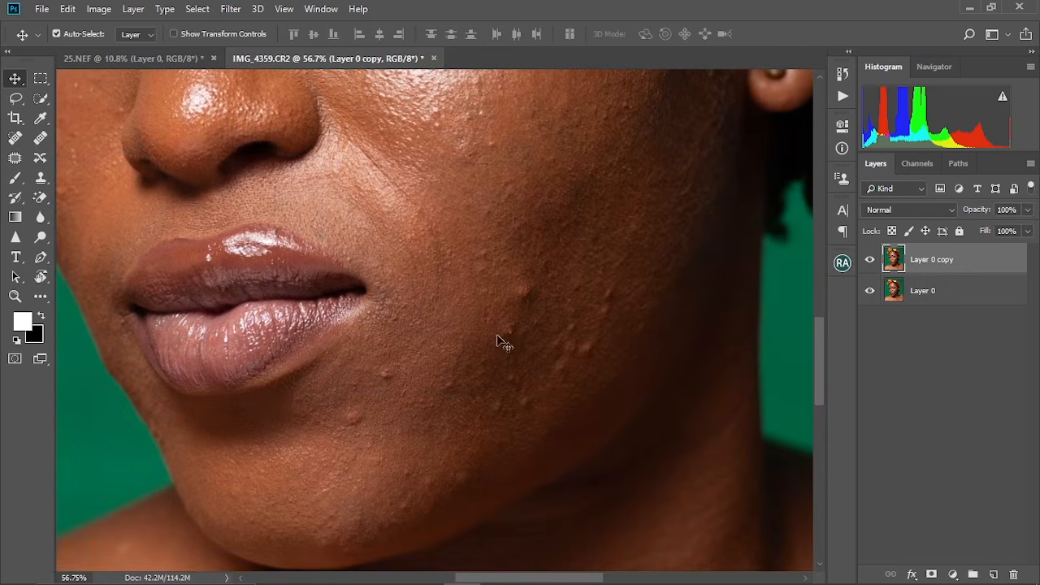
scroll(461, 369, "down", 1)
scroll(461, 370, "left", 1)
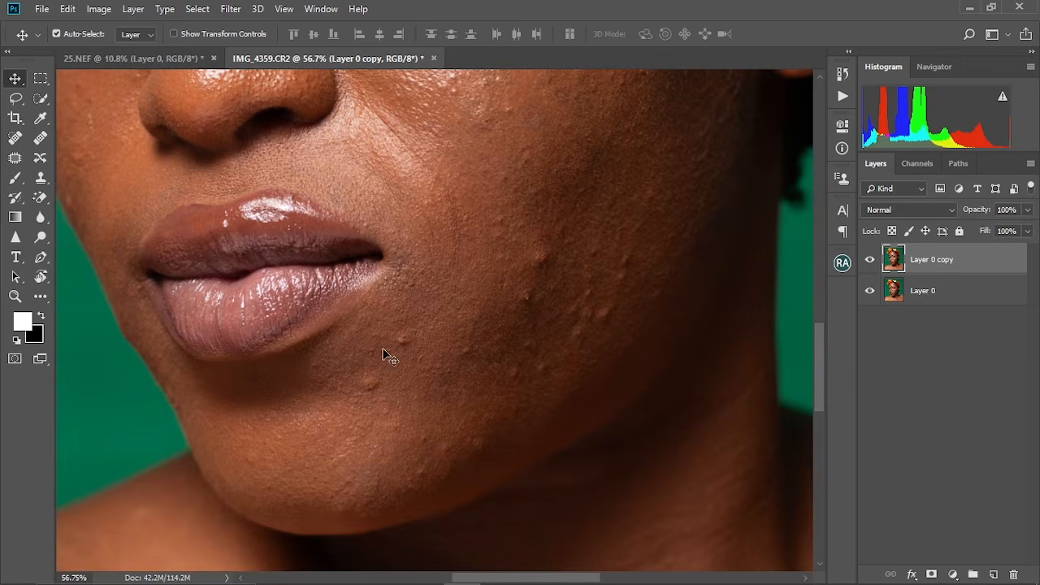
scroll(401, 295, "up", 6)
scroll(401, 296, "left", 3)
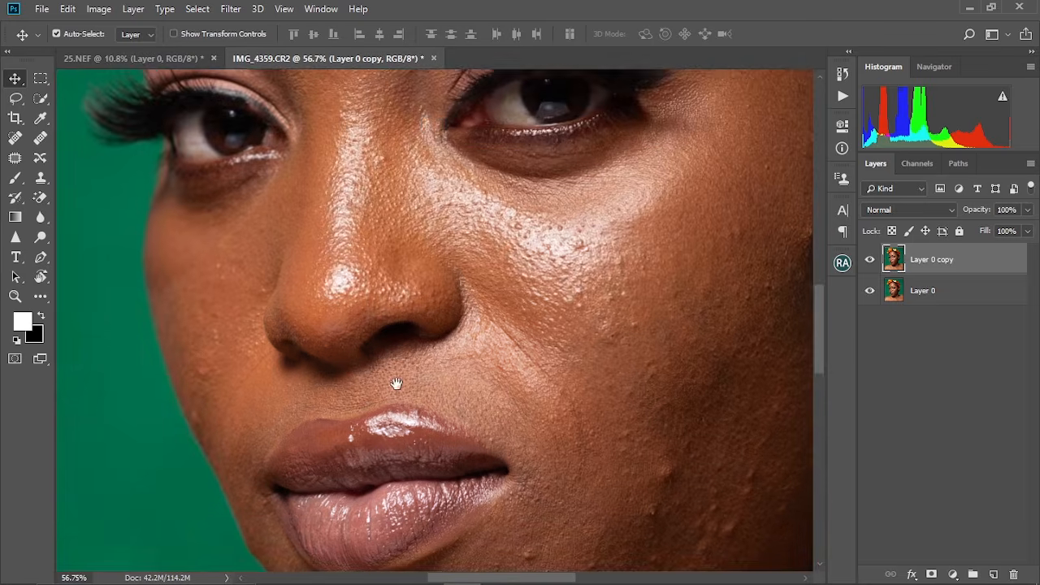
scroll(276, 325, "up", 1)
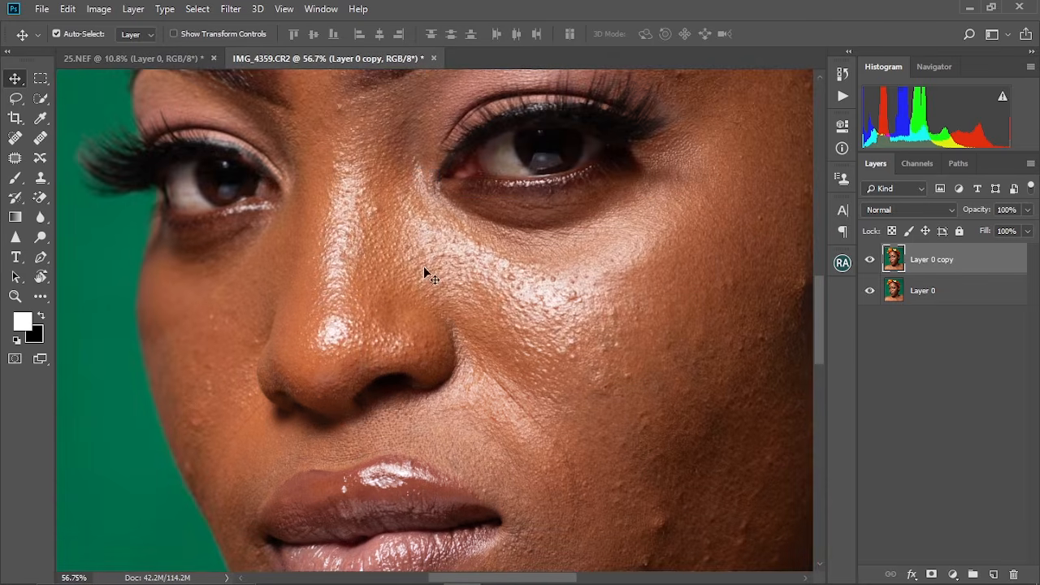
scroll(399, 282, "up", 1)
scroll(399, 281, "right", 1)
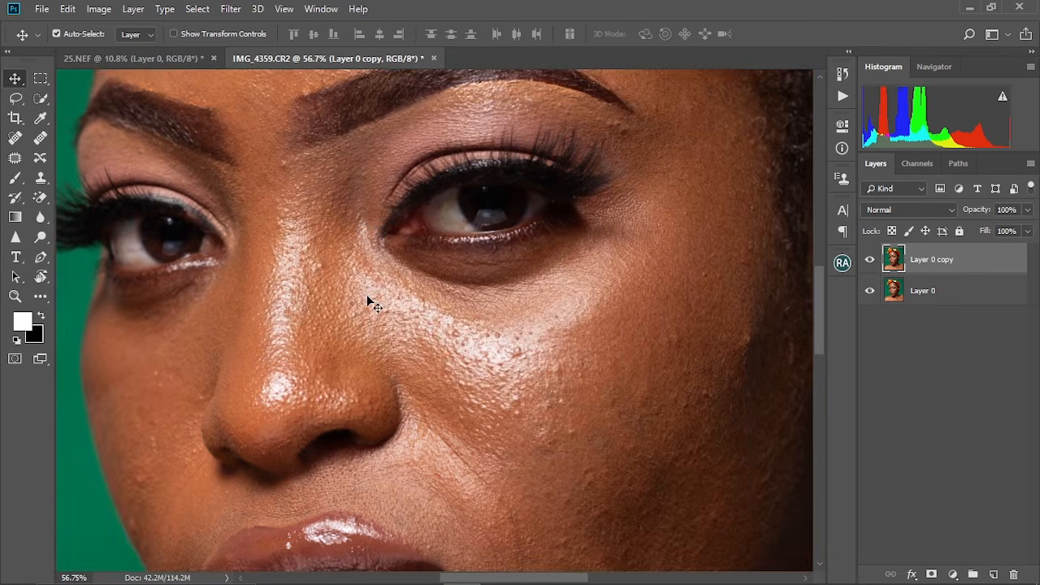
key("ctrl+0")
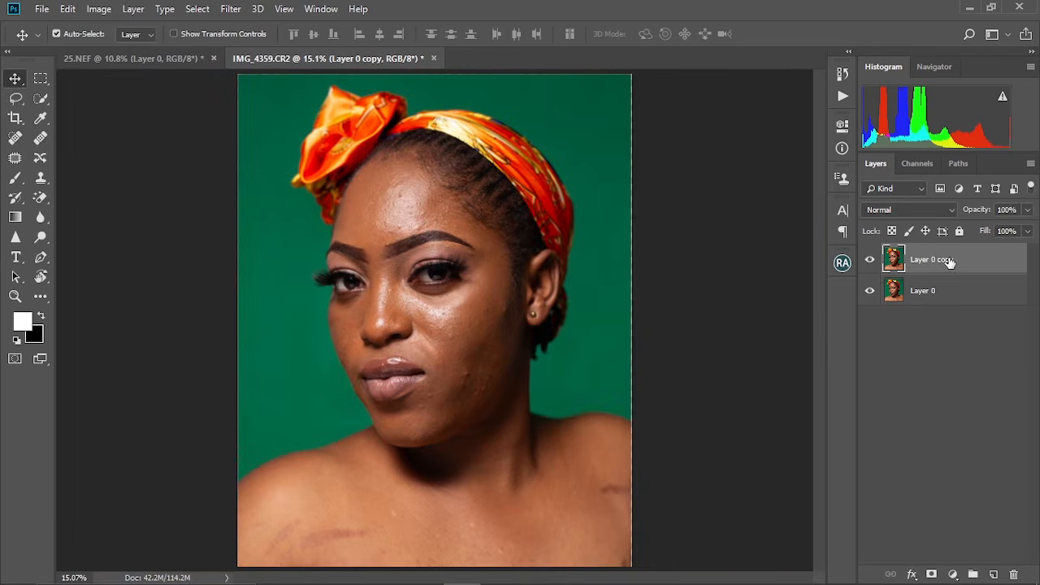
Step: Delete the Layer 0 copy layer and make a fresh duplicate of Layer 0
left_click_drag(949, 260, 1014, 573)
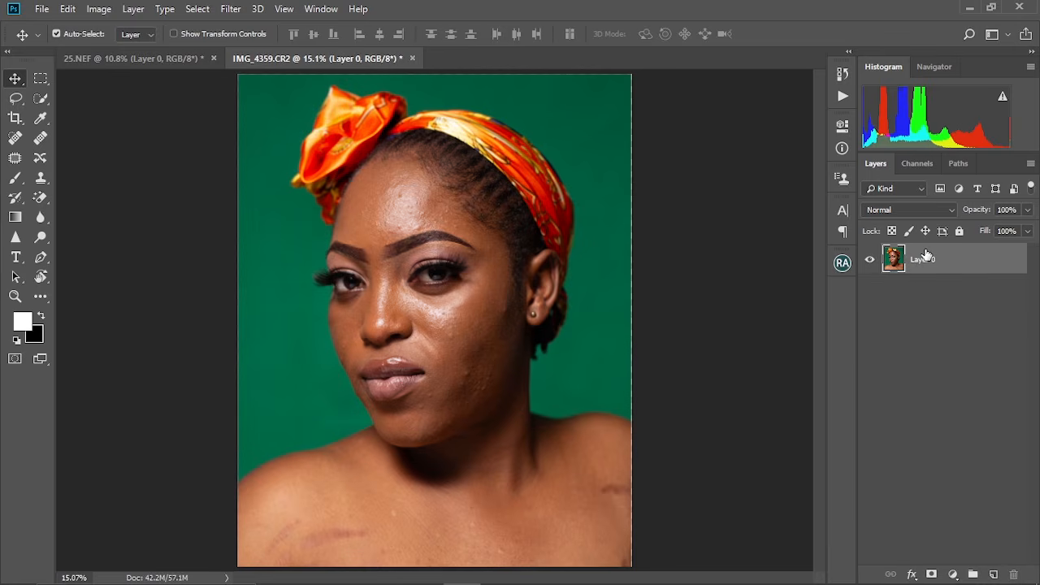
key("ctrl+j")
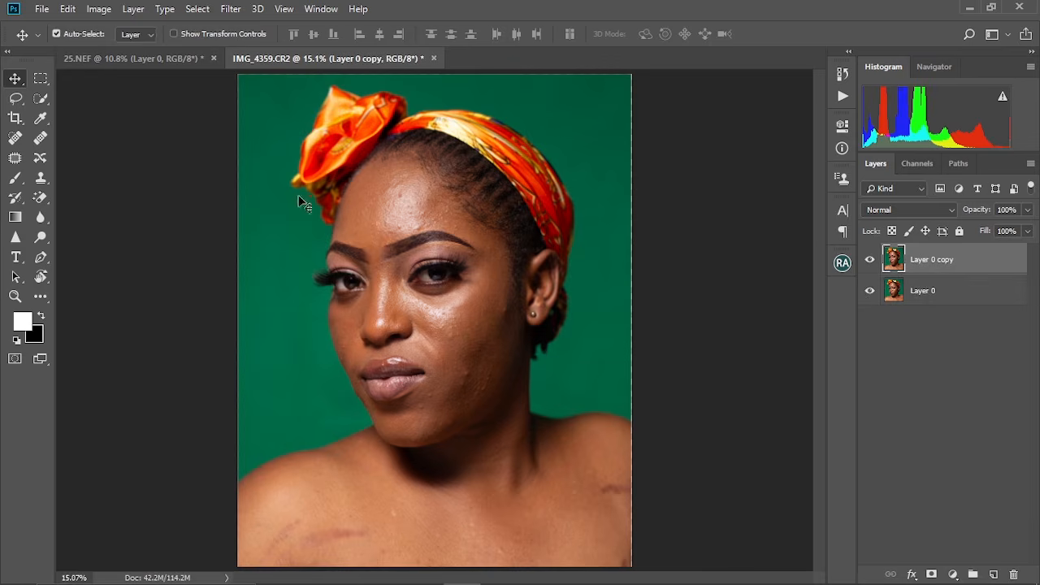
Step: Use the Patch tool in Normal mode to replace a small blemish on the shadowed side of the forehead with adjacent clean skin
scroll(408, 227, "up", 8)
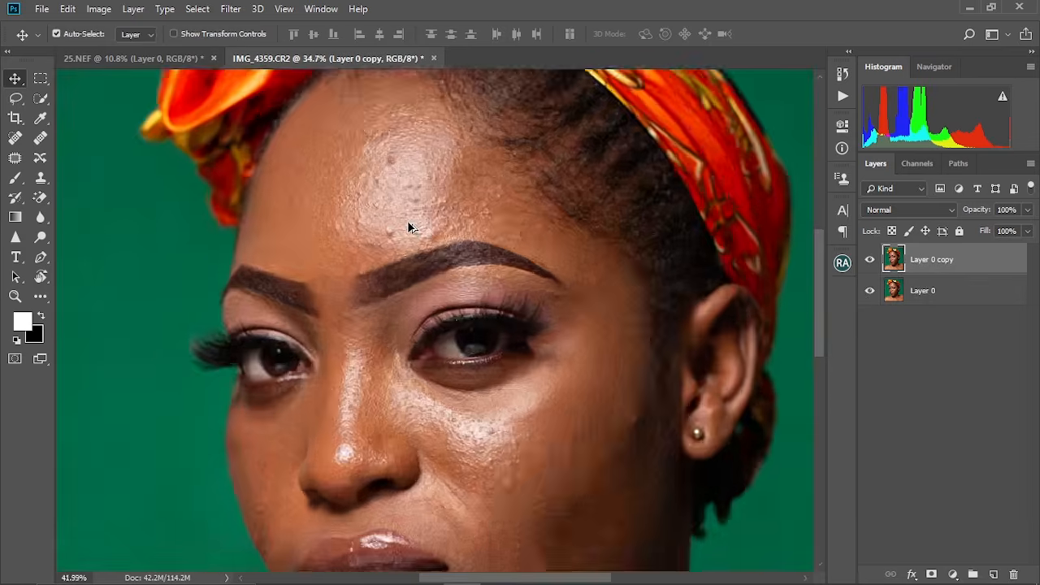
scroll(407, 221, "up", 3)
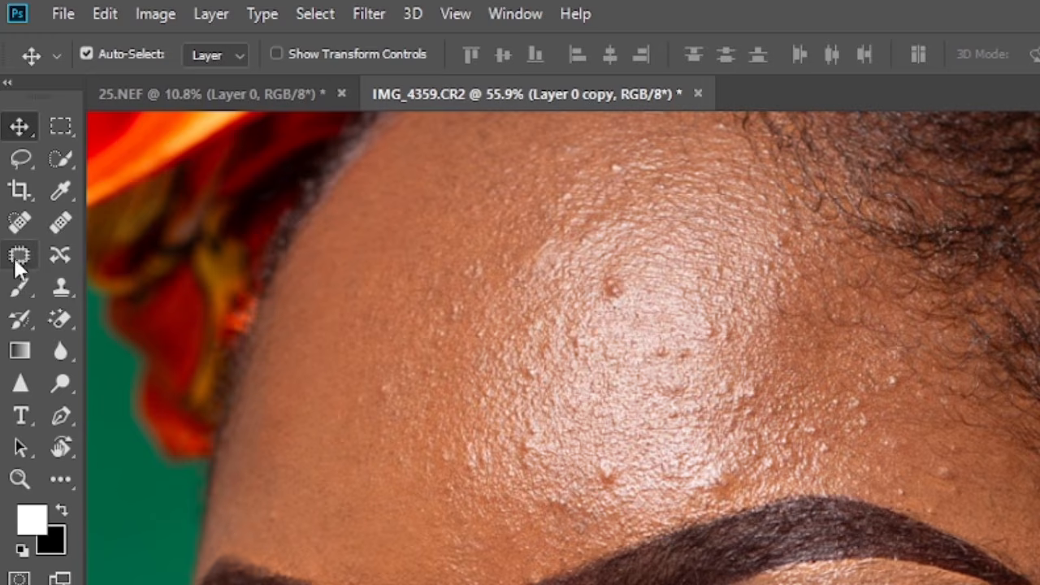
left_click(18, 258)
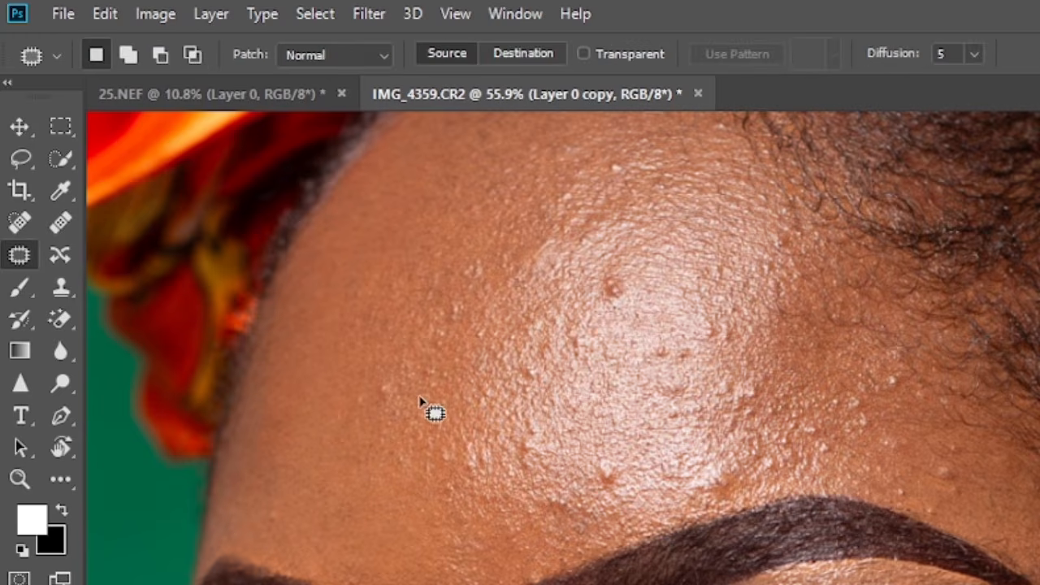
scroll(430, 410, "up", 2)
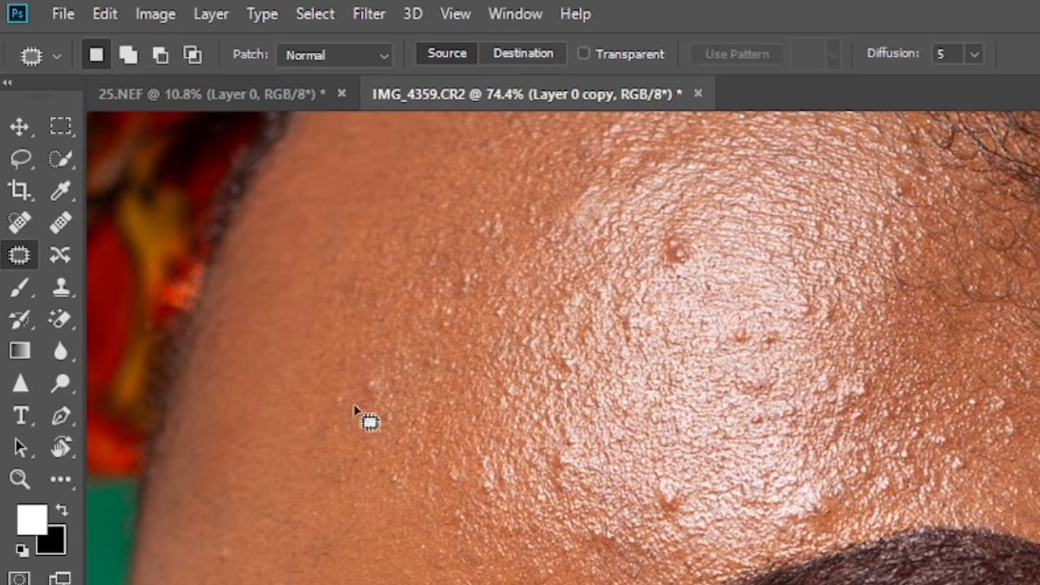
mouse_move(358, 388)
left_mouse_down()
mouse_move(369, 370)
mouse_move(389, 387)
mouse_move(325, 379)
left_mouse_up()
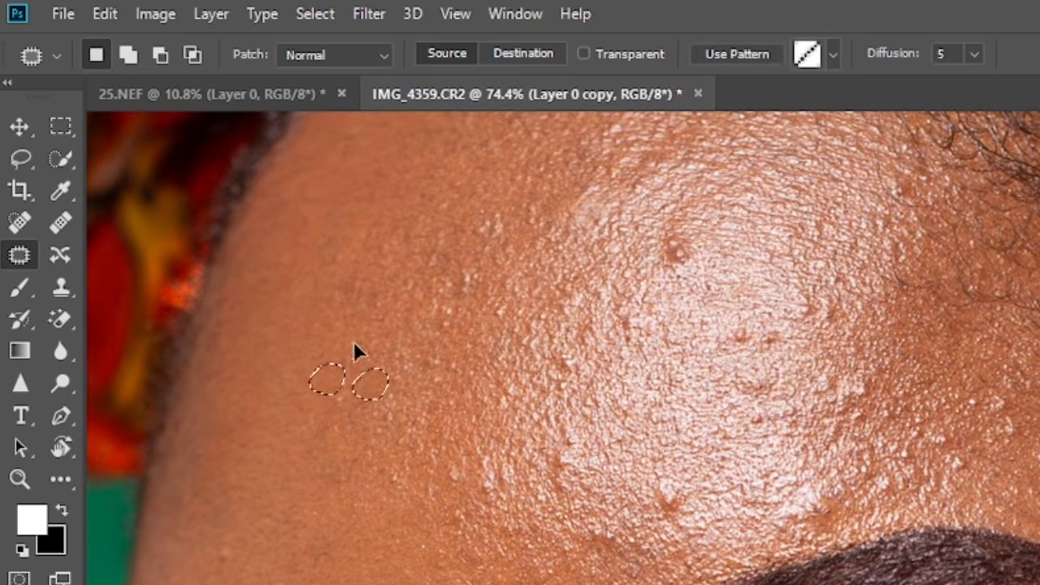
key("ctrl+d")
Step: Patch the prominent dark spot in the upper part of the forehead highlight with nearby clean skin
left_click_drag(587, 286, 491, 343)
mouse_move(568, 302)
left_mouse_down()
mouse_move(602, 318)
mouse_move(593, 314)
left_mouse_up()
key("ctrl+d")
scroll(599, 292, "down", 2)
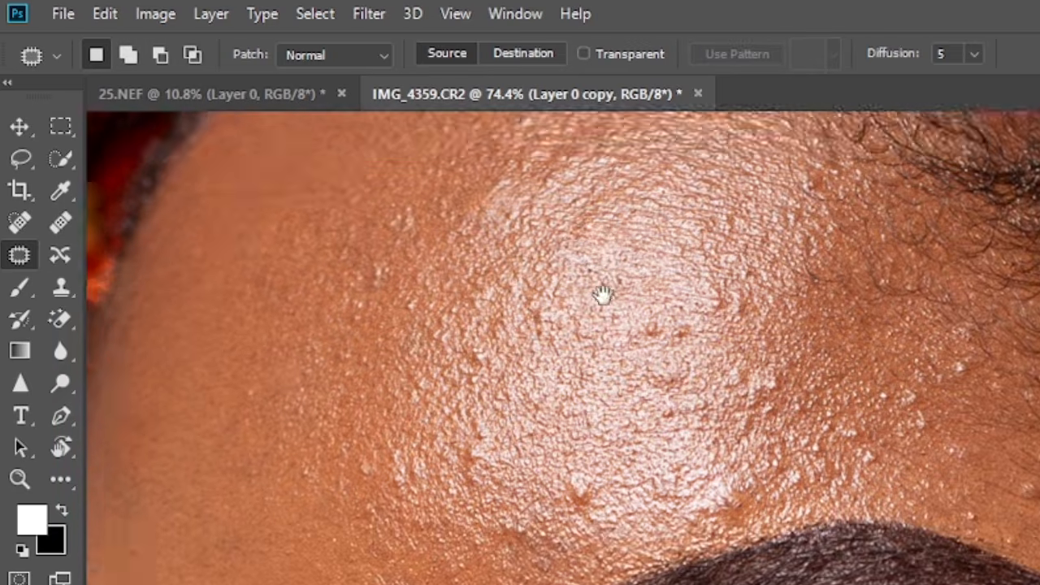
Step: Patch the dark spot at the lower edge of the forehead highlight, above the inner eyebrow, and deselect
mouse_move(567, 441)
left_mouse_down()
mouse_move(564, 472)
mouse_move(577, 426)
mouse_move(548, 454)
mouse_move(513, 460)
mouse_move(477, 409)
mouse_move(496, 414)
mouse_move(447, 424)
left_mouse_up()
key("ctrl+d")
scroll(593, 386, "down", 2)
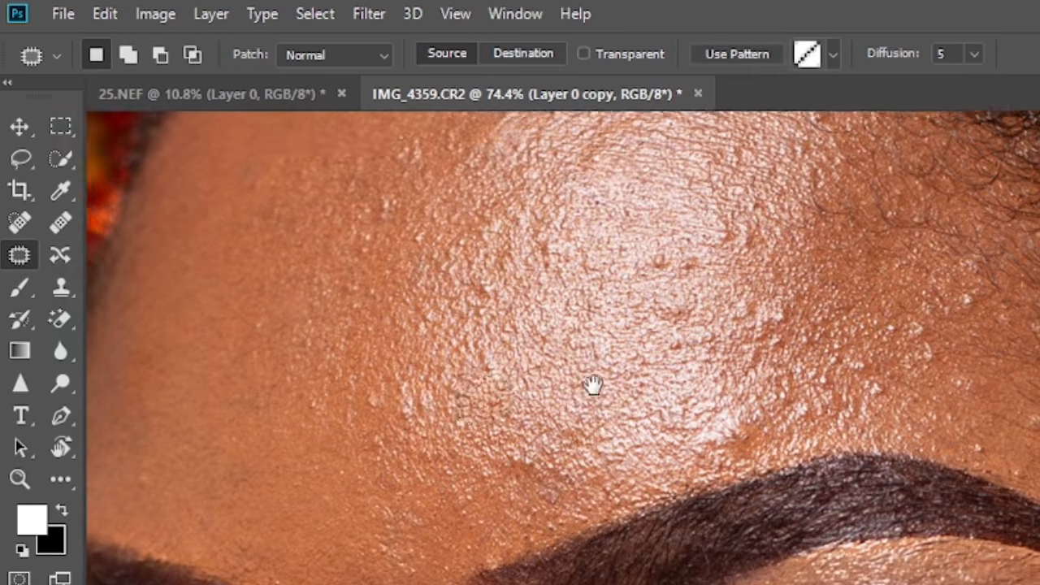
key("ctrl+d")
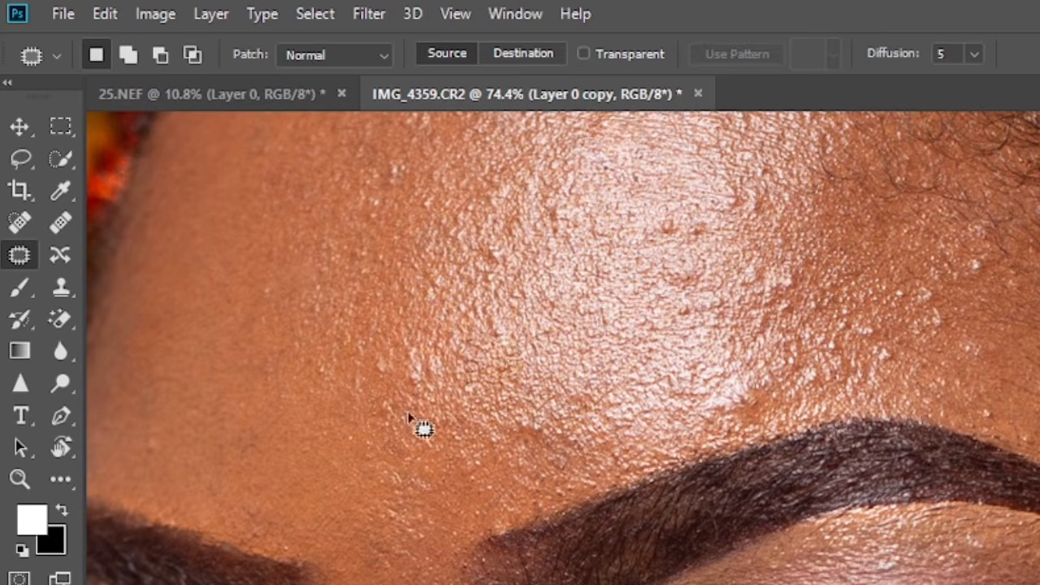
Step: Patch the small bumps on the forehead beside the highlight, above the gap between the eyebrows
scroll(529, 390, "up", 2)
mouse_move(435, 447)
left_mouse_down()
mouse_move(465, 428)
mouse_move(421, 428)
mouse_move(443, 450)
left_mouse_up()
key("ctrl+d")
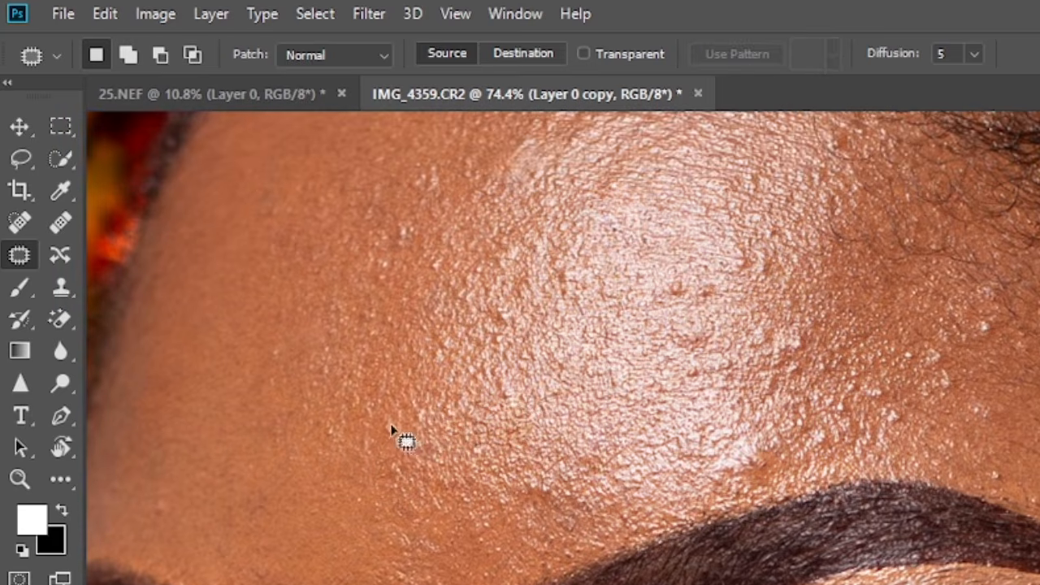
left_click_drag(390, 426, 394, 425)
left_click_drag(392, 427, 399, 388)
key("ctrl+d")
Step: Patch the remaining small marks within the shiny centre of the forehead
left_click_drag(513, 325, 433, 393)
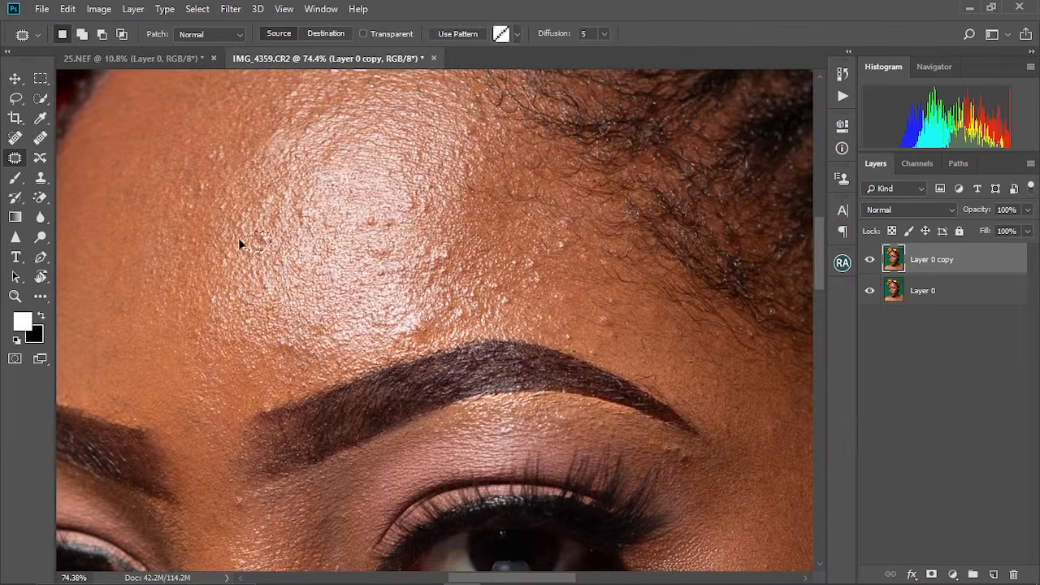
mouse_move(344, 246)
left_mouse_down()
mouse_move(280, 220)
mouse_move(364, 241)
mouse_move(326, 231)
left_mouse_up()
left_click_drag(338, 233, 308, 239)
key("ctrl+d")
mouse_move(375, 203)
left_mouse_down()
mouse_move(384, 227)
mouse_move(337, 219)
left_mouse_up()
Step: Patch the bumps between the outer half of the eyebrow and the hairline, then clear the selection
left_click_drag(470, 278, 359, 201)
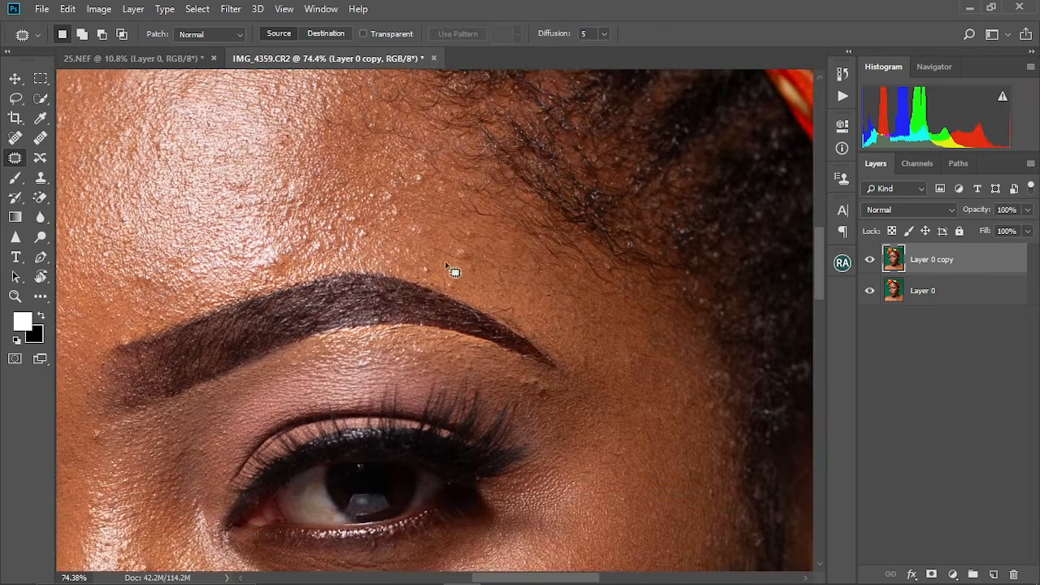
left_click_drag(471, 239, 488, 281)
left_click_drag(424, 221, 445, 244)
scroll(444, 244, "down", 10)
scroll(256, 279, "left", 3)
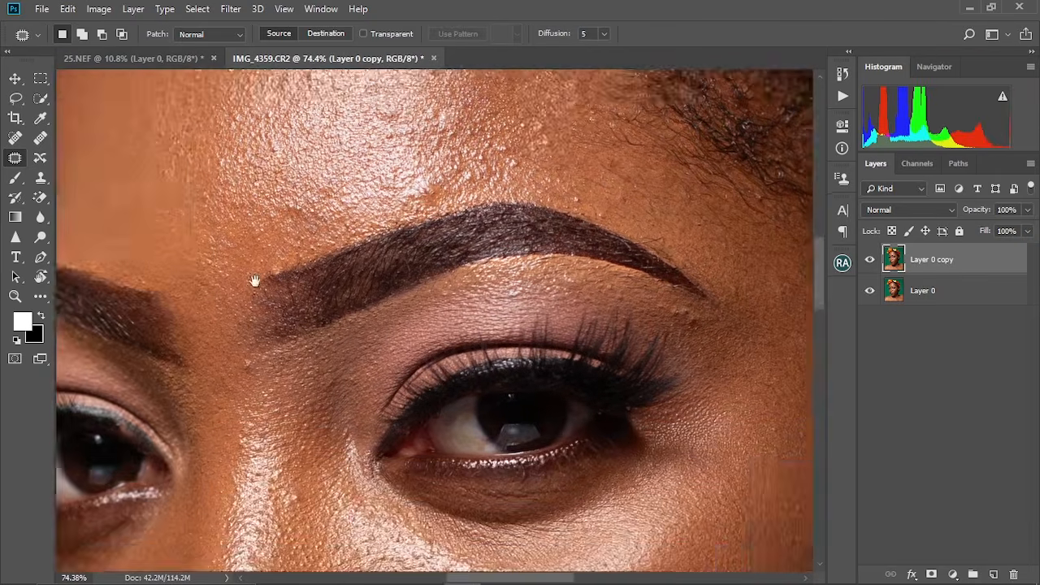
key("ctrl+d")
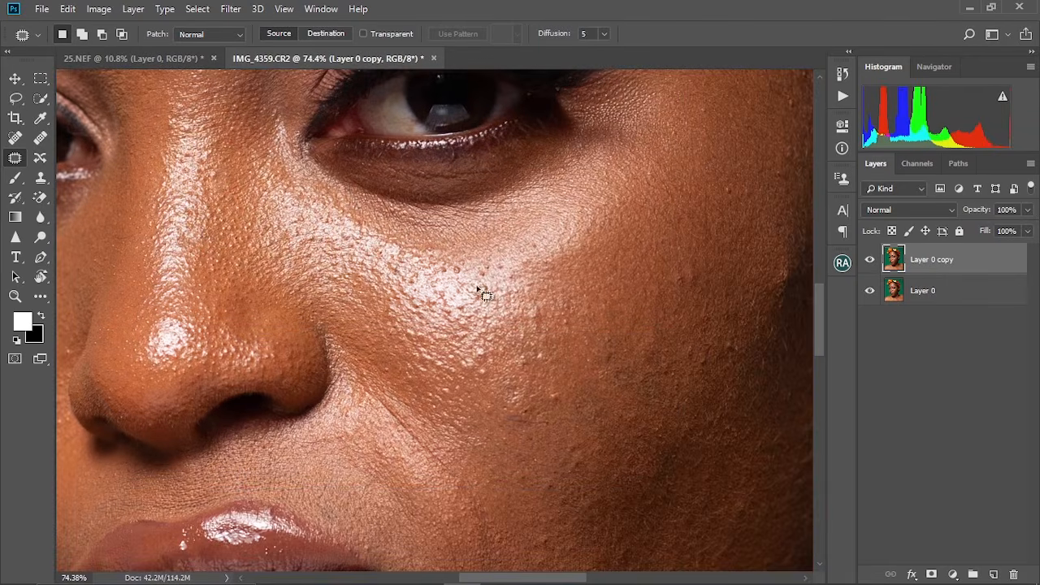
Step: Patch the raised bumps on the lower cheek along the shaded jawline with smoother neighbouring skin
scroll(490, 269, "down", 2)
scroll(482, 265, "up", 2)
scroll(482, 266, "right", 3)
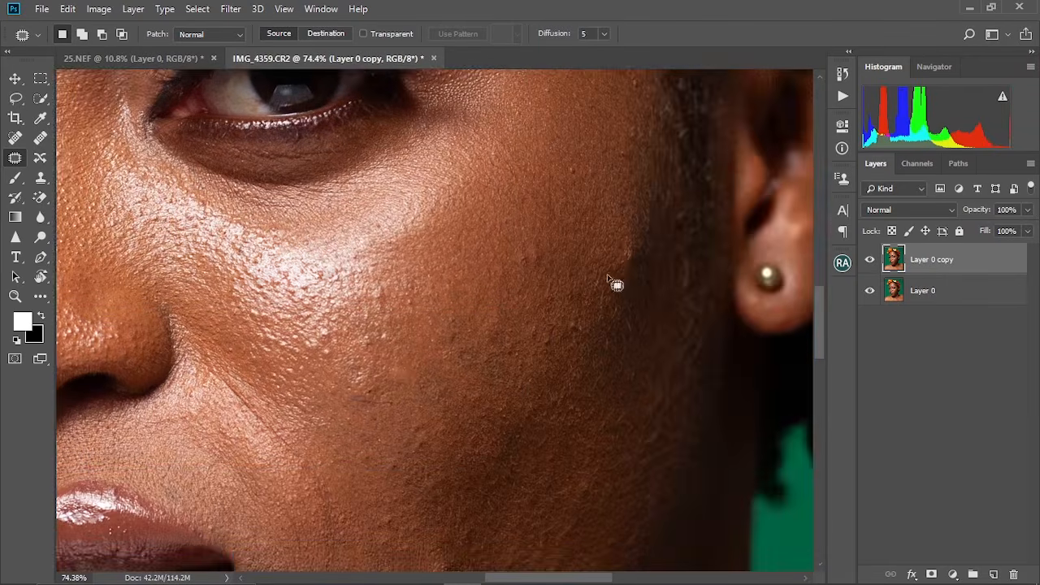
scroll(558, 225, "down", 7)
scroll(493, 286, "left", 2)
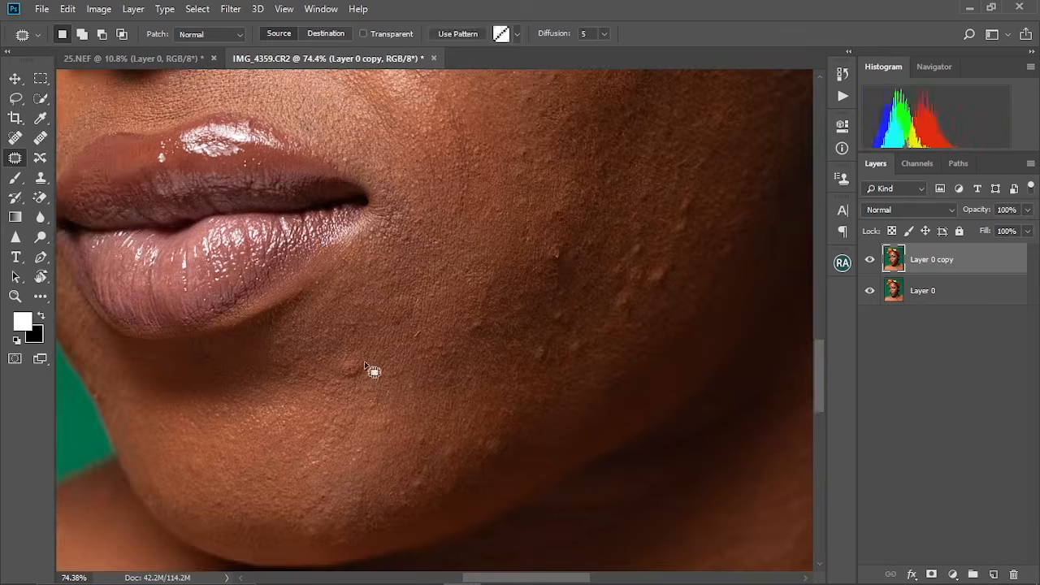
scroll(459, 288, "up", 1)
scroll(462, 281, "right", 5)
left_click_drag(464, 242, 466, 293)
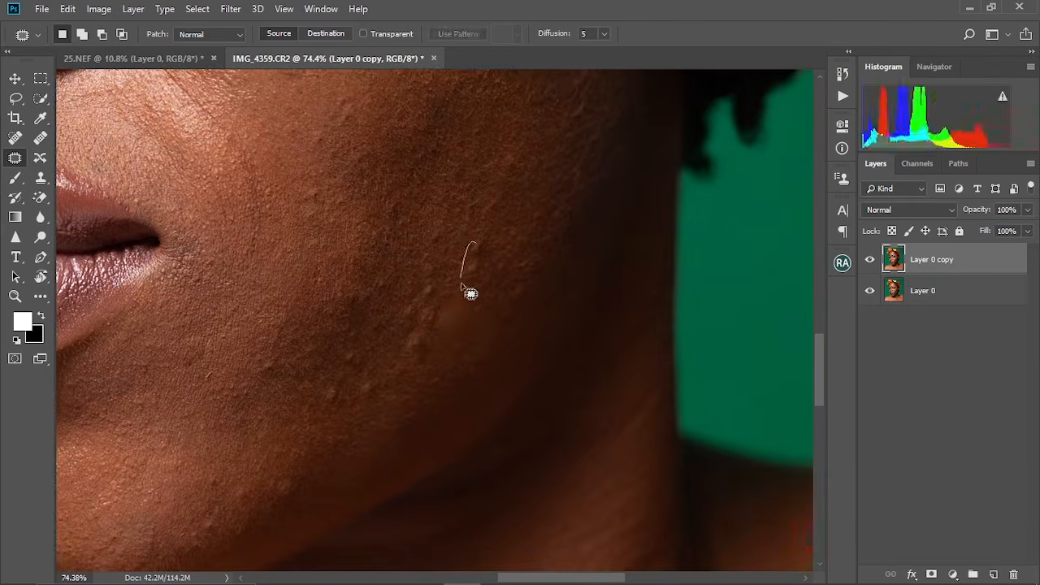
mouse_move(413, 337)
left_mouse_down()
mouse_move(414, 347)
mouse_move(442, 325)
left_mouse_up()
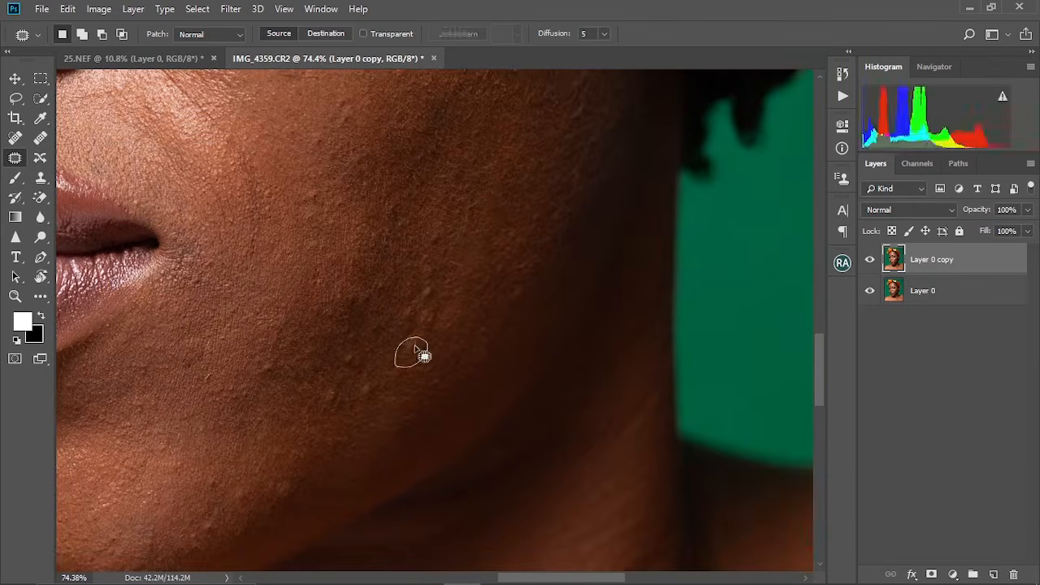
left_click_drag(425, 278, 401, 305)
Step: Patch the remaining bumps on the lower jaw toward the chin using cleaner skin nearby
left_click_drag(326, 385, 369, 280)
left_click_drag(404, 268, 411, 261)
left_click_drag(341, 366, 418, 275)
left_click_drag(394, 276, 410, 282)
scroll(377, 338, "up", 1)
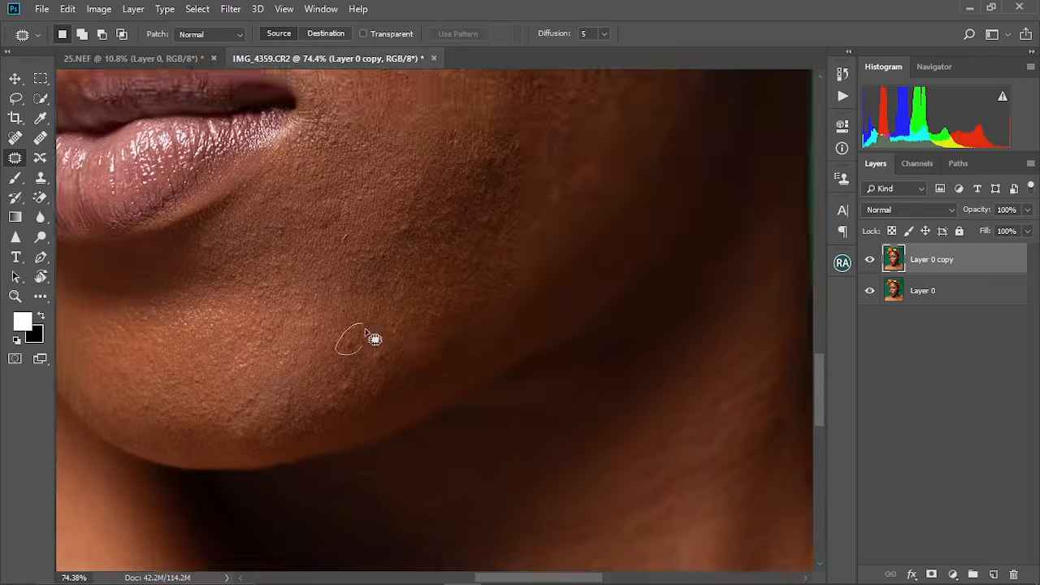
Step: Patch the small bumps on the shaded cheek beside the under-eye highlight
scroll(399, 300, "down", 5)
scroll(385, 369, "up", 8)
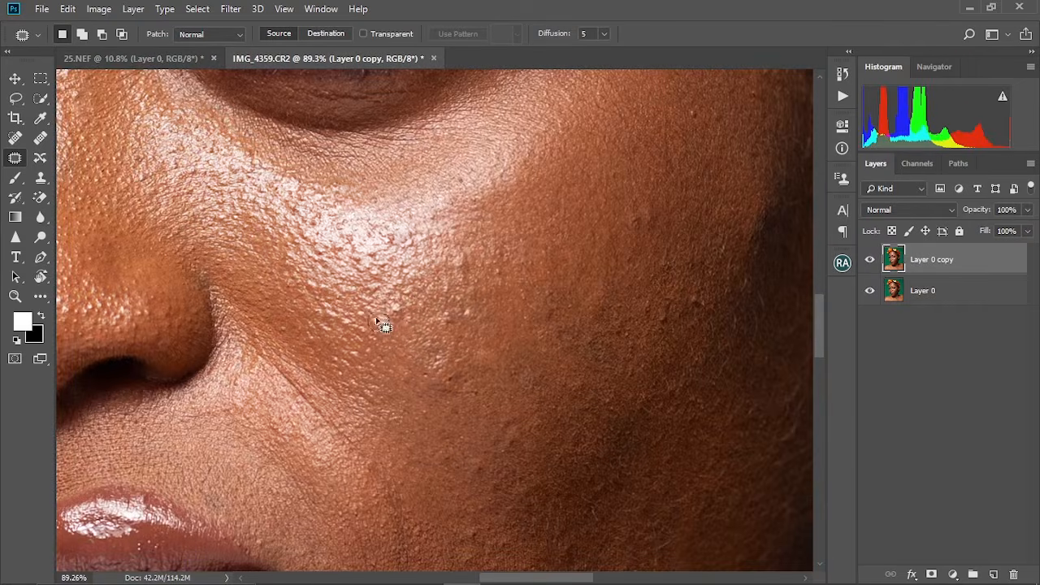
mouse_move(639, 225)
left_mouse_down()
mouse_move(510, 288)
mouse_move(477, 360)
left_mouse_up()
left_click_drag(532, 243, 529, 250)
Step: Patch the blemishes around the outer end of the eyebrow and on the temple
scroll(532, 253, "up", 3)
scroll(532, 254, "left", 2)
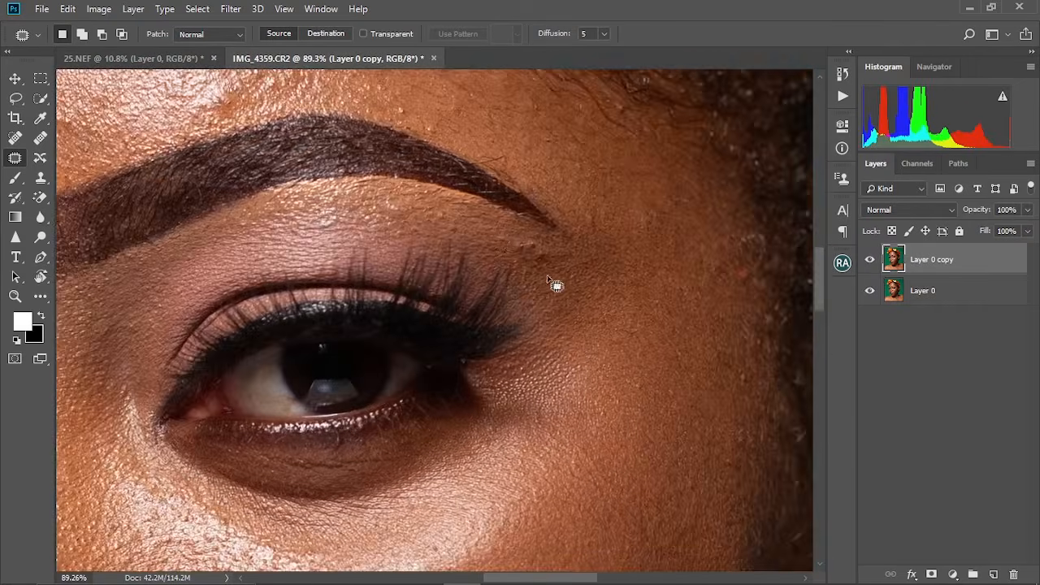
scroll(512, 220, "down", 1)
scroll(513, 220, "right", 1)
mouse_move(517, 205)
left_mouse_down()
mouse_move(433, 197)
mouse_move(493, 298)
mouse_move(614, 255)
left_mouse_up()
scroll(495, 302, "up", 3)
scroll(495, 301, "right", 2)
left_click(562, 247)
scroll(487, 274, "up", 4)
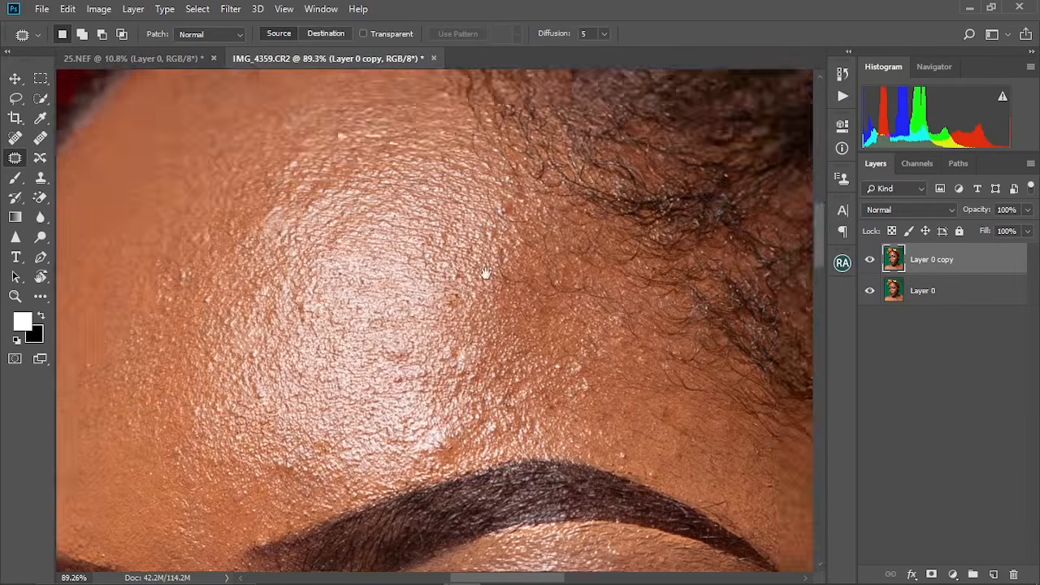
scroll(448, 295, "left", 2)
scroll(448, 295, "down", 3)
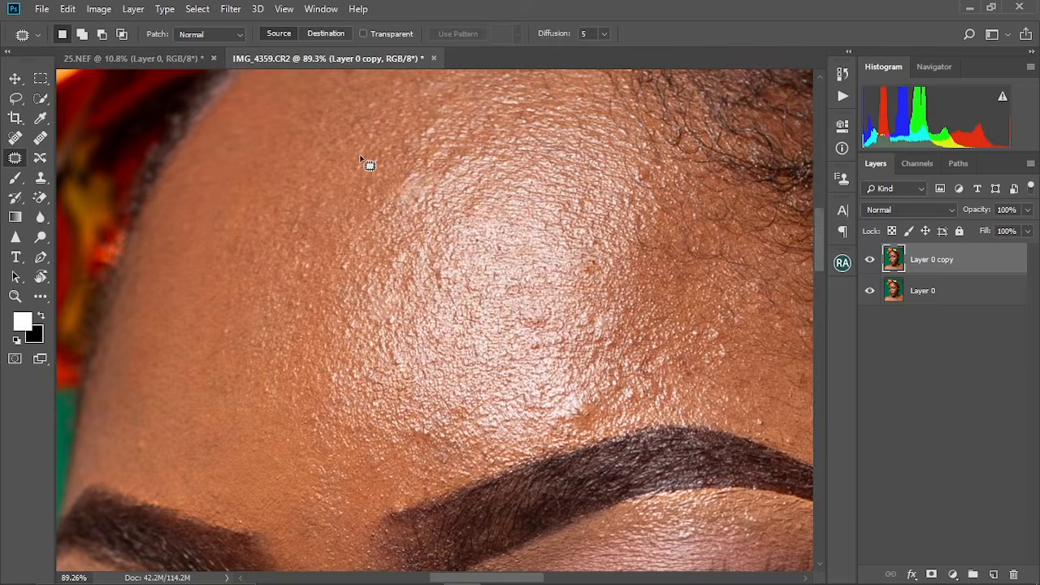
scroll(367, 165, "down", 1)
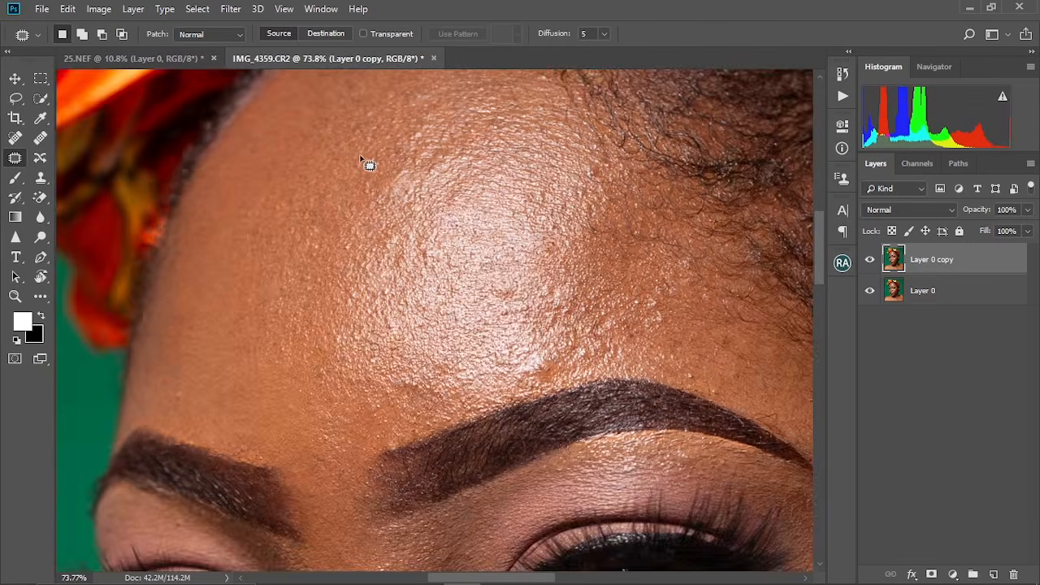
Step: Compare the face before and after patching by toggling the visibility of the Layer 0 copy layer
scroll(367, 165, "down", 8)
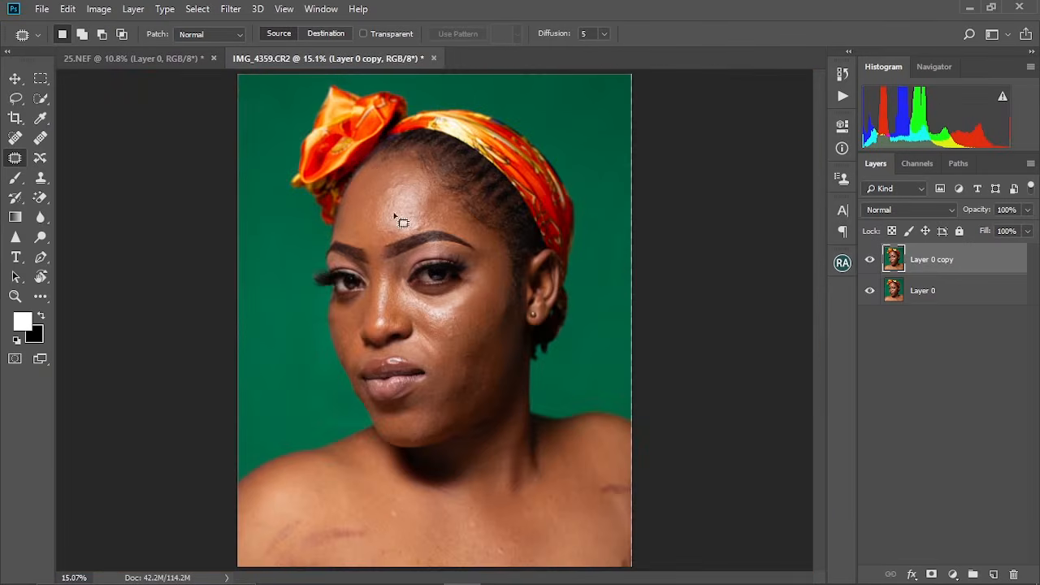
scroll(400, 231, "up", 3)
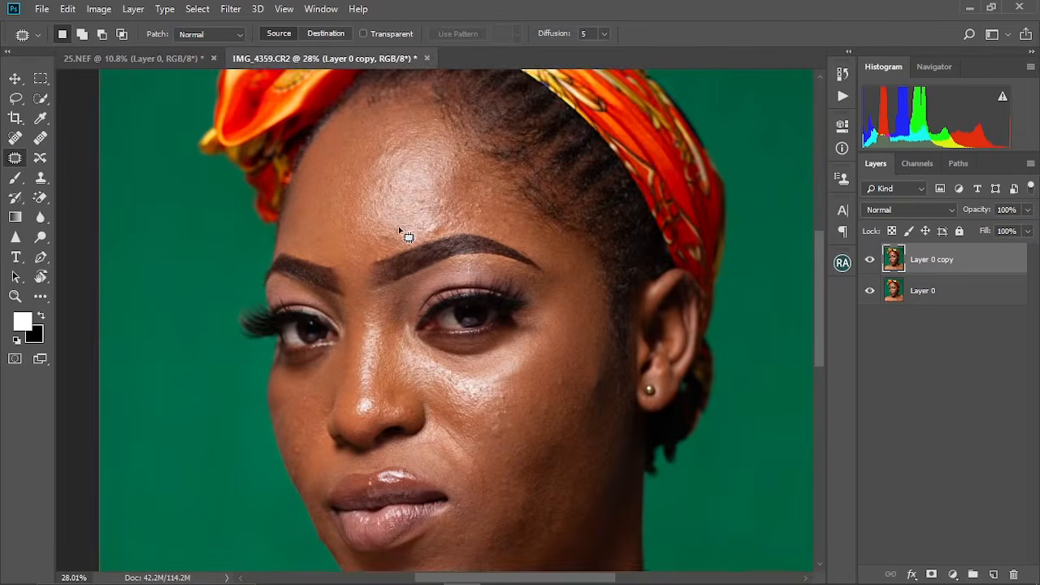
left_click_drag(451, 260, 407, 231)
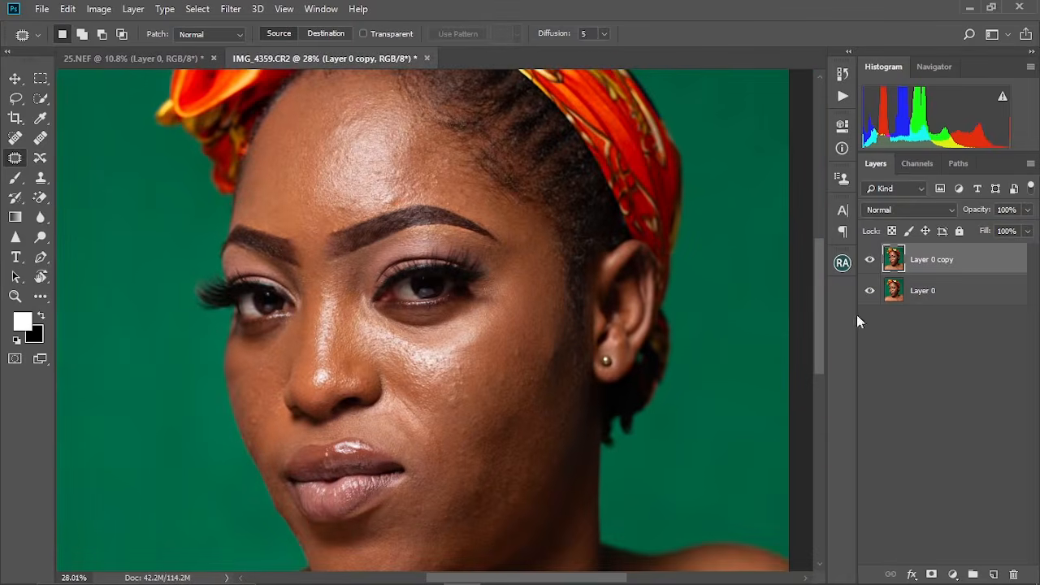
left_click(871, 260)
left_click(871, 260)
Step: Patch the blemish just above the eyebrow at the lower edge of the forehead highlight with neighbouring skin
scroll(503, 238, "up", 5)
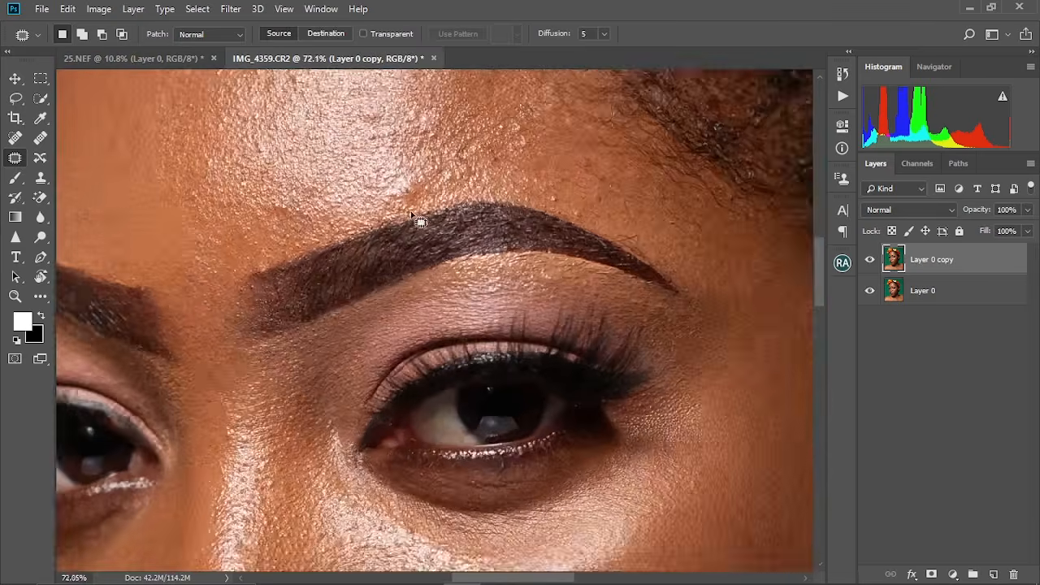
scroll(453, 304, "up", 3)
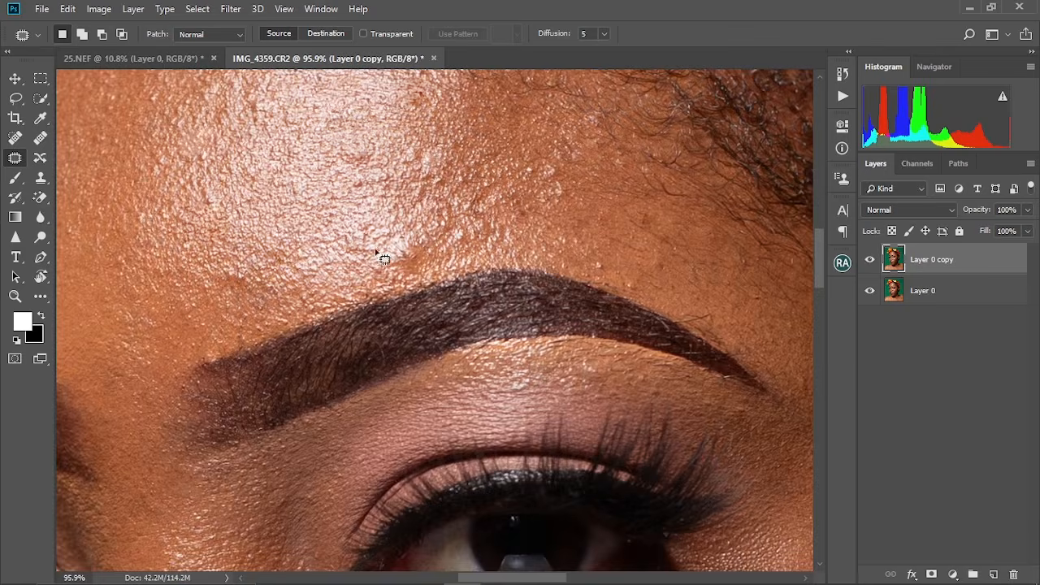
left_click_drag(398, 241, 408, 239)
mouse_move(412, 245)
left_mouse_down()
mouse_move(342, 269)
mouse_move(331, 255)
left_mouse_up()
key("ctrl+d")
scroll(325, 244, "left", 3)
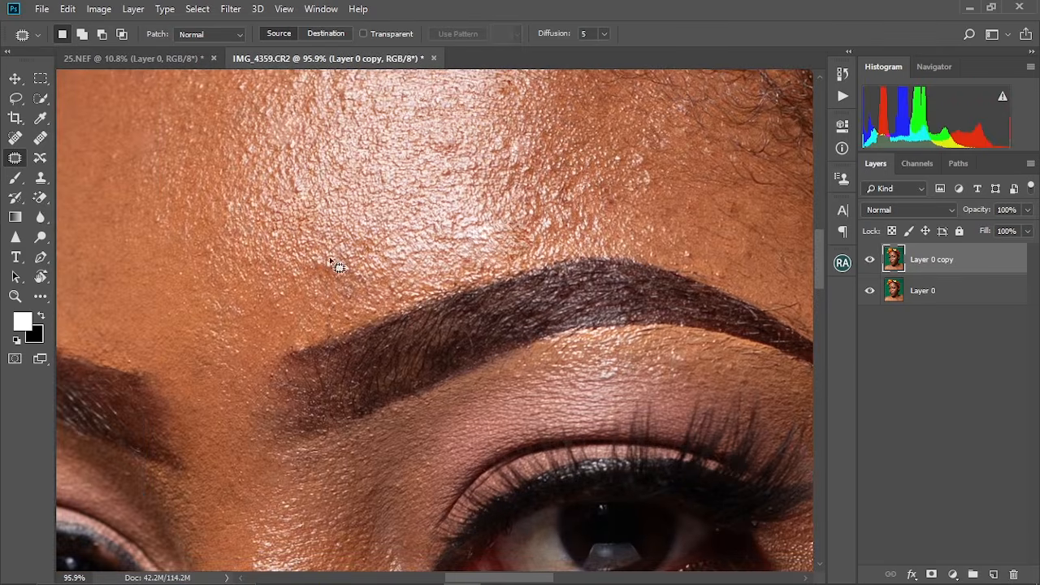
Step: Patch the dark spot beside the upper forehead highlight, on the hairline side, using clean skin nearby
scroll(349, 244, "up", 2)
scroll(350, 244, "right", 3)
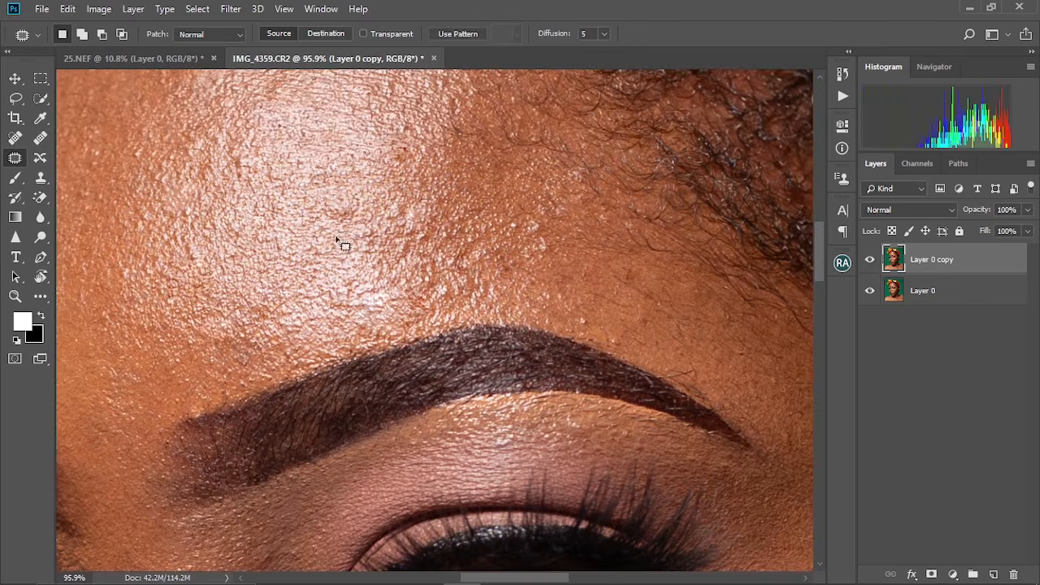
mouse_move(398, 222)
left_mouse_down()
mouse_move(366, 252)
mouse_move(390, 223)
left_mouse_up()
key("ctrl+d")
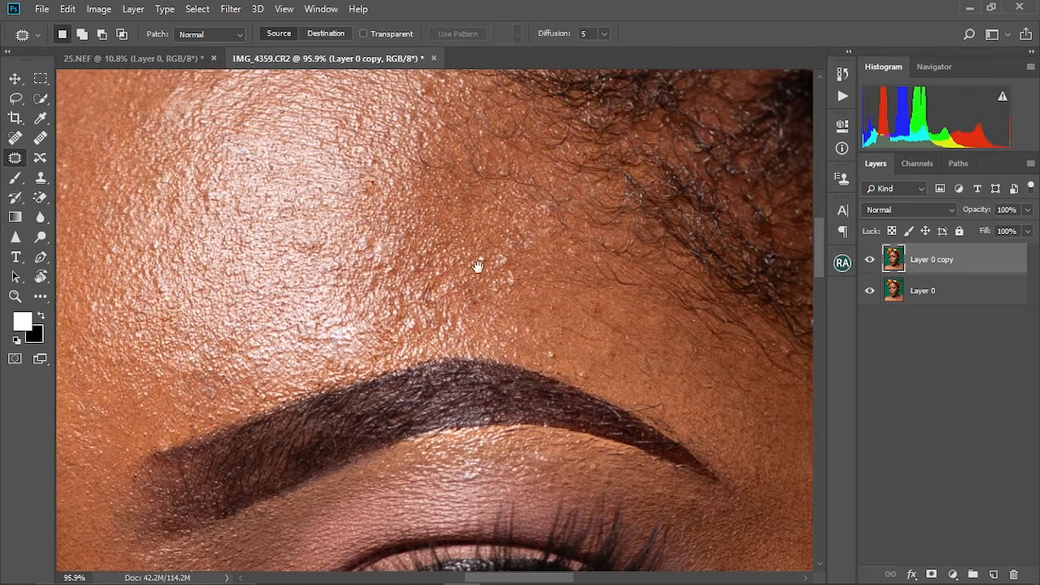
Step: Patch the small dark spot on the forehead above the eyebrow arch with adjacent skin
scroll(478, 266, "down", 2)
scroll(480, 237, "right", 1)
left_click_drag(469, 230, 468, 229)
left_click_drag(468, 223, 488, 237)
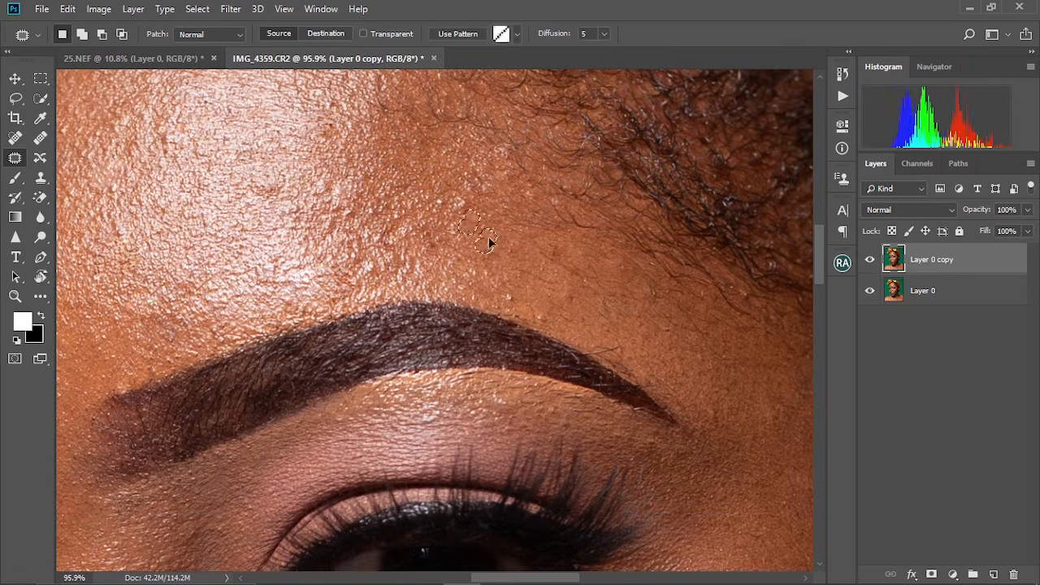
key("ctrl+d")
Step: Patch the long horizontal scar on the upper chest near the brighter shoulder with clean skin around it
key("ctrl+0")
key("ctrl+minus")
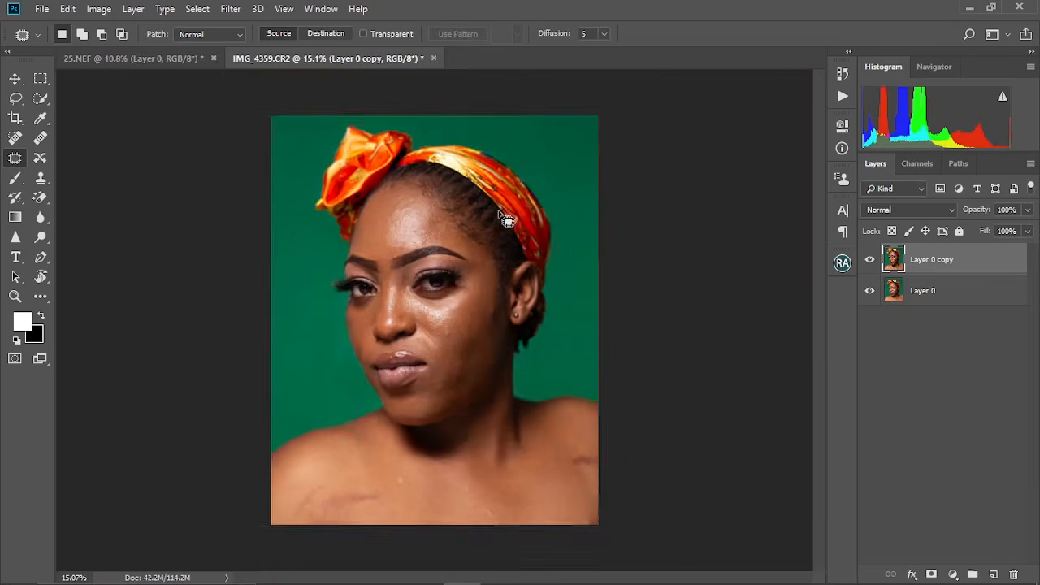
key("ctrl+plus")
key("ctrl+plus")
key("ctrl+plus")
key("ctrl+plus")
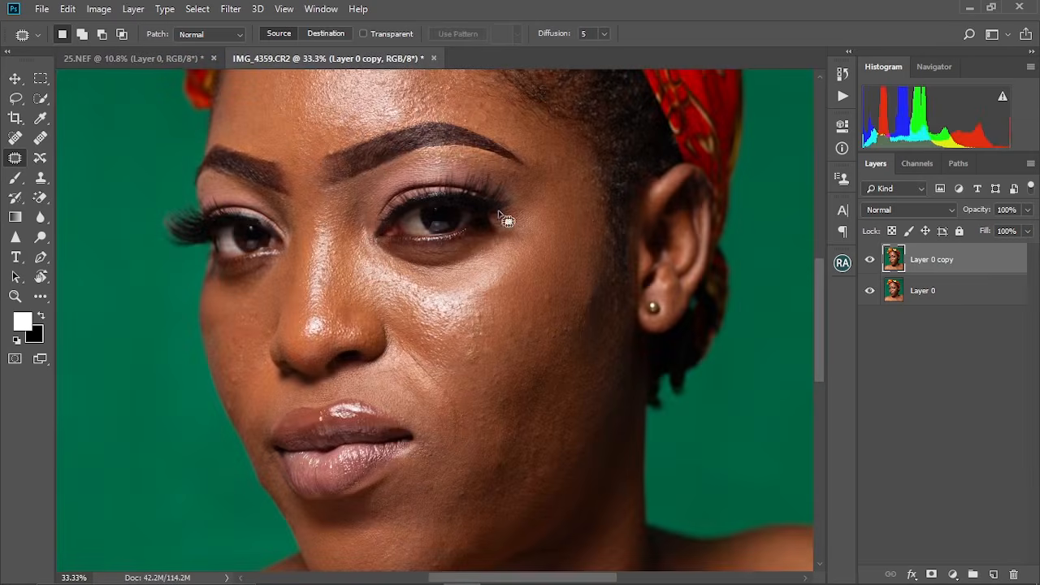
scroll(500, 380, "down", 10)
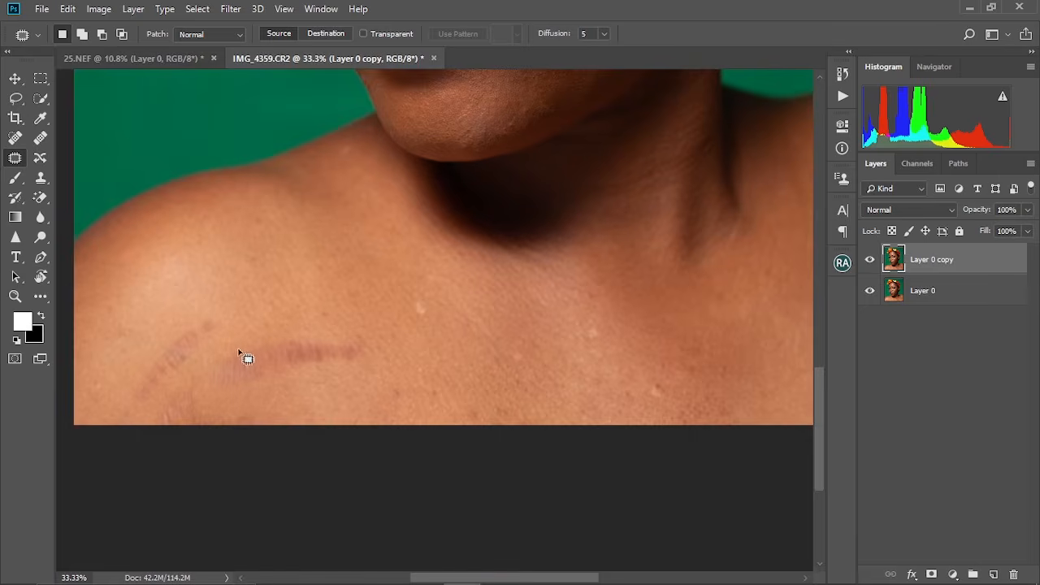
left_click_drag(252, 394, 362, 369)
left_click_drag(299, 343, 244, 347)
mouse_move(301, 371)
left_mouse_down()
mouse_move(311, 401)
mouse_move(328, 408)
mouse_move(361, 398)
left_mouse_up()
key("ctrl+d")
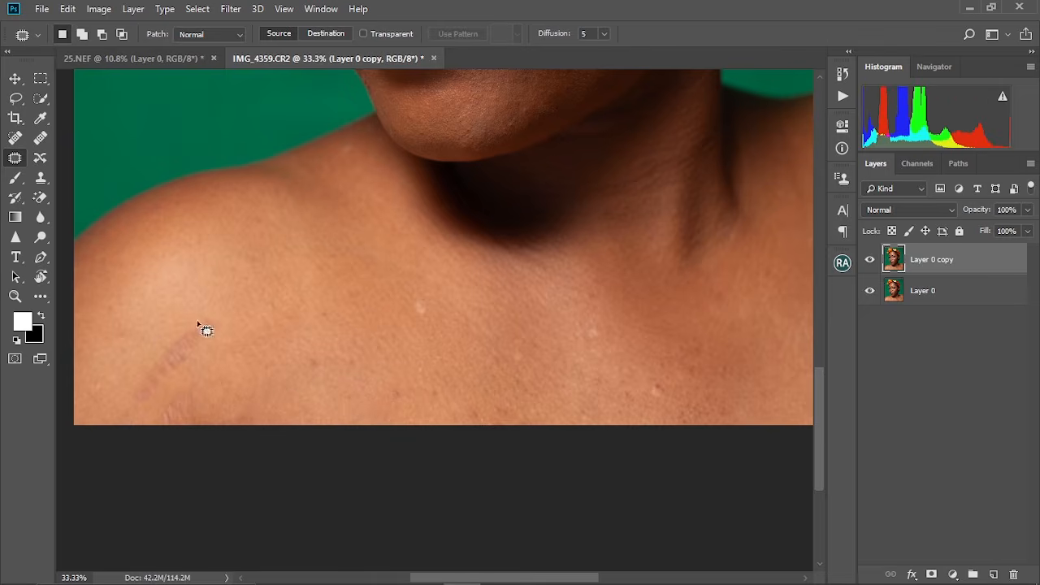
Step: Patch the slanted scar and the marks beneath it on the brighter shoulder with smooth skin nearby
mouse_move(195, 321)
left_mouse_down()
mouse_move(151, 350)
mouse_move(136, 394)
left_mouse_up()
left_click_drag(207, 334, 172, 294)
key("ctrl+d")
mouse_move(180, 388)
left_mouse_down()
mouse_move(193, 439)
mouse_move(226, 330)
left_mouse_up()
key("ctrl+d")
Step: Patch the horizontal scar on the opposite shoulder at the photo's side edge with the skin just below
left_click_drag(425, 304, 228, 337)
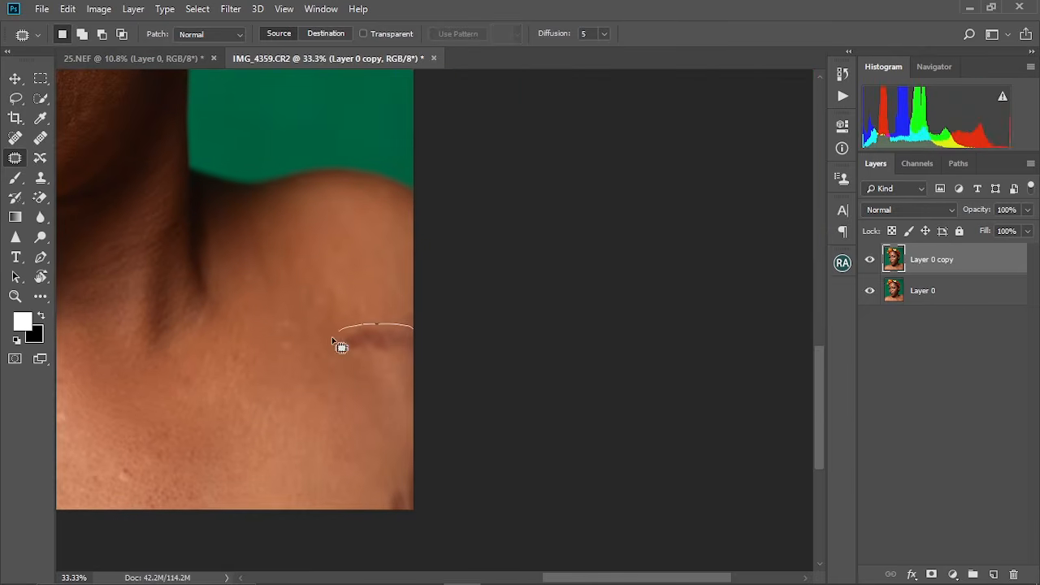
left_click_drag(422, 331, 414, 335)
left_click_drag(398, 371, 395, 409)
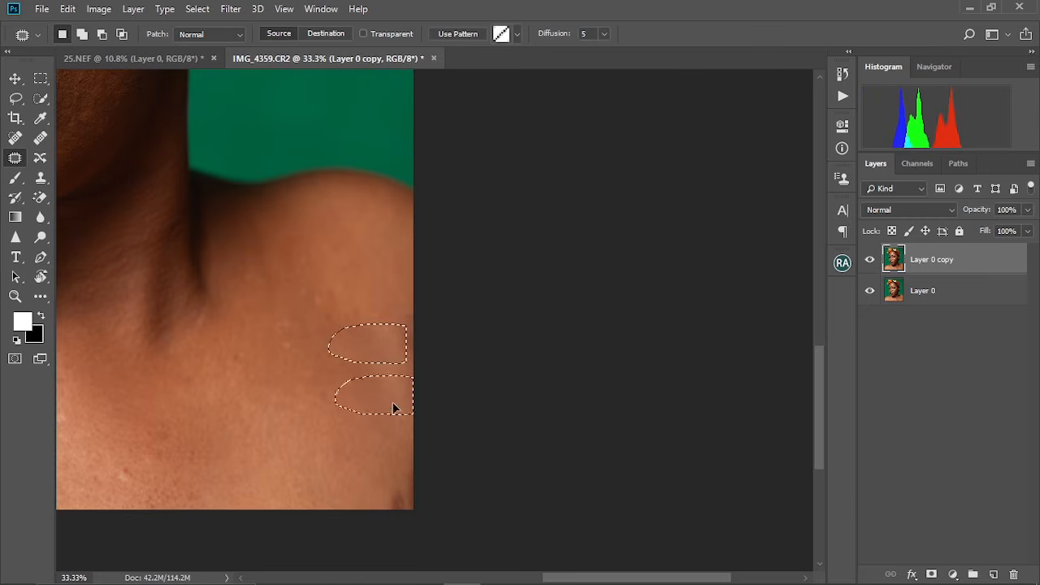
key("ctrl+d")
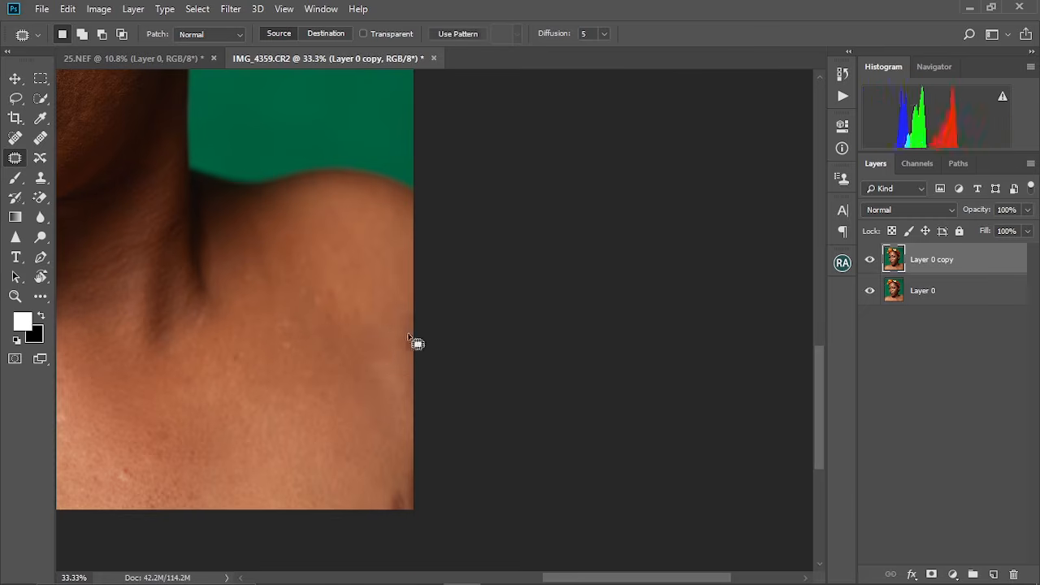
Step: Patch the dark mark in the photo's lower corner below the opposite shoulder
left_click_drag(304, 379, 366, 283)
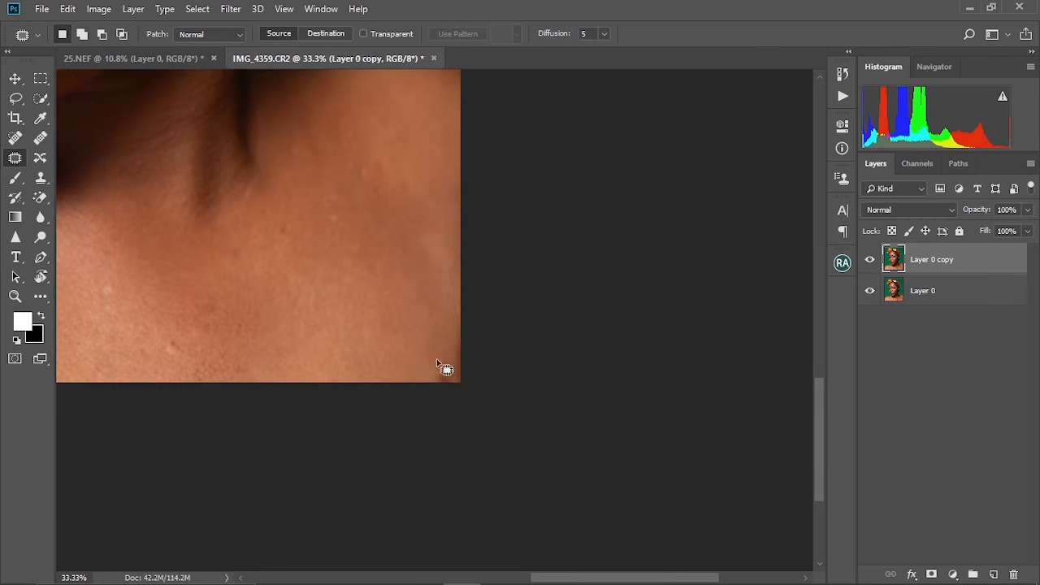
mouse_move(446, 365)
left_mouse_down()
mouse_move(460, 387)
mouse_move(459, 334)
mouse_move(443, 366)
left_mouse_up()
key("ctrl+d")
Step: Compare the whole portrait and a close-up of the face with and without the Layer 0 copy retouching
key("ctrl+0")
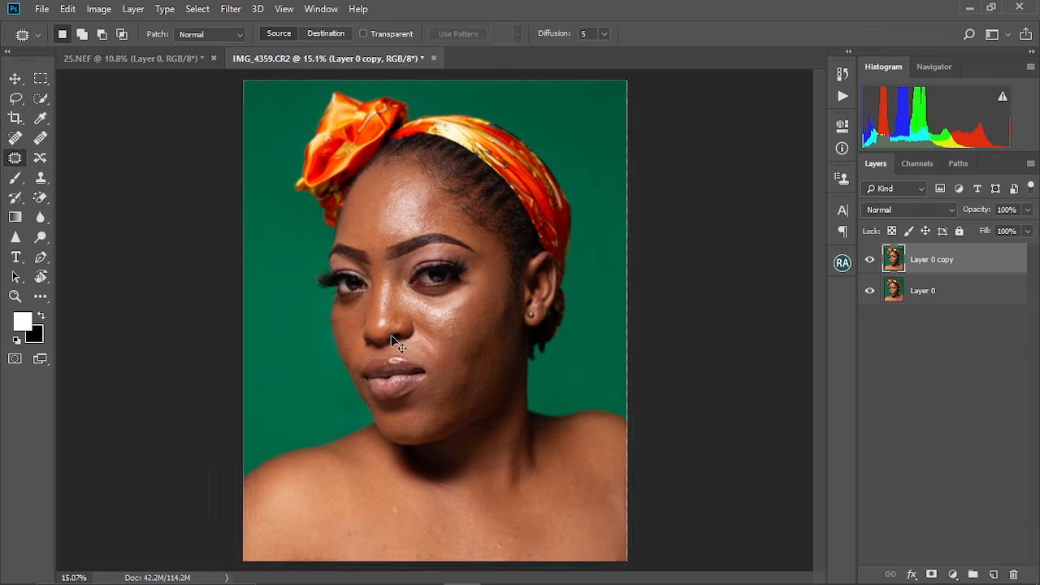
key("ctrl+minus")
key("ctrl+0")
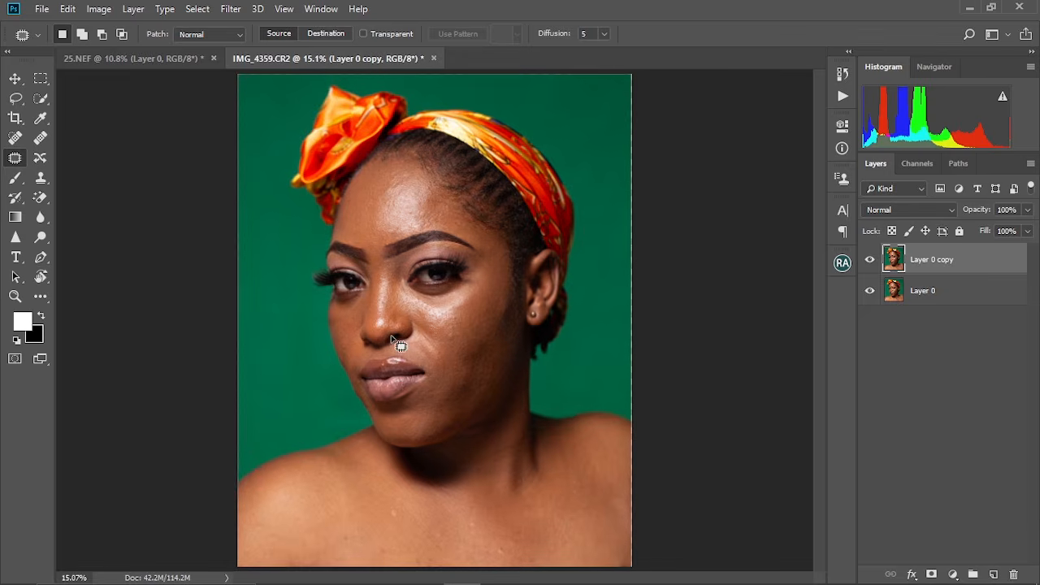
left_click(870, 260)
left_click(870, 260)
scroll(500, 315, "up", 5)
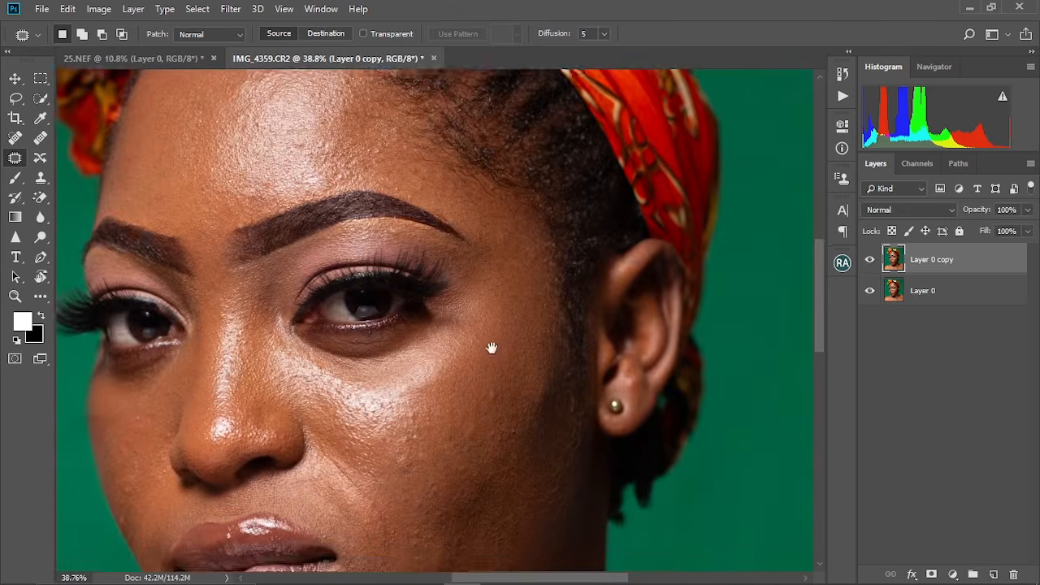
left_click_drag(491, 347, 493, 362)
left_click(869, 260)
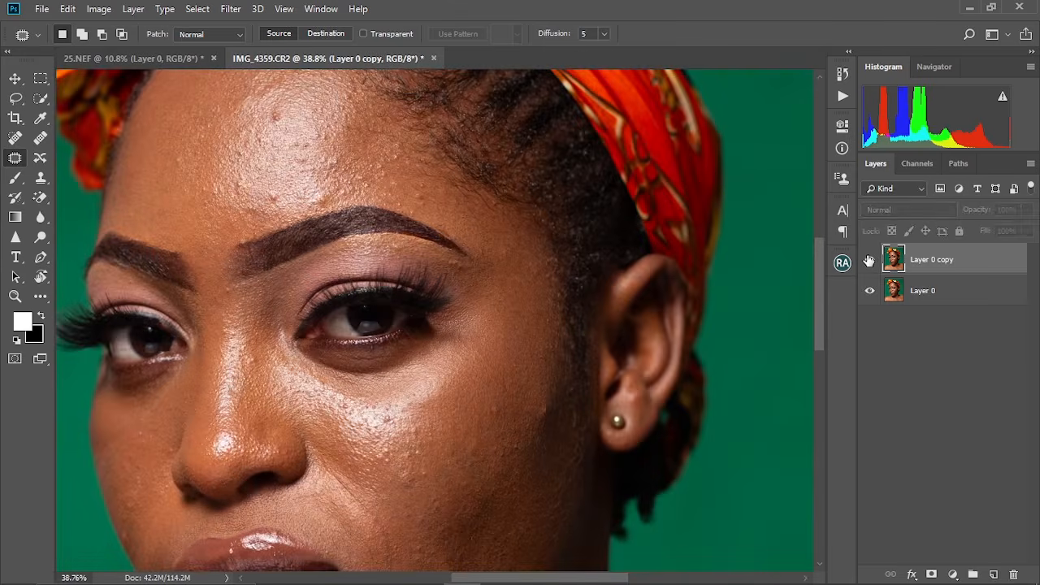
left_click(870, 259)
left_click_drag(378, 265, 416, 316)
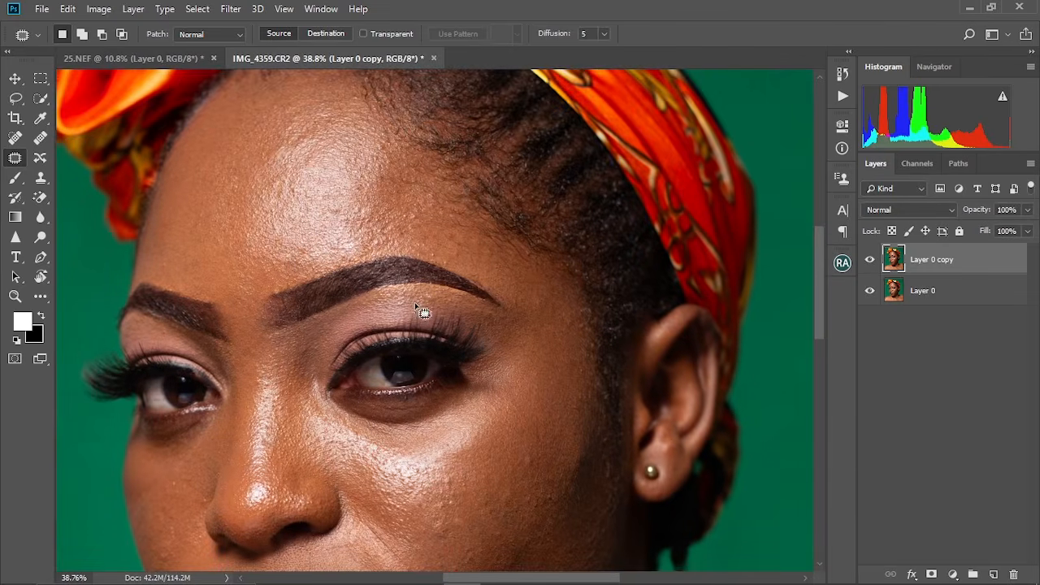
key("ctrl+minus")
key("ctrl+minus")
key("ctrl+minus")
key("ctrl+minus")
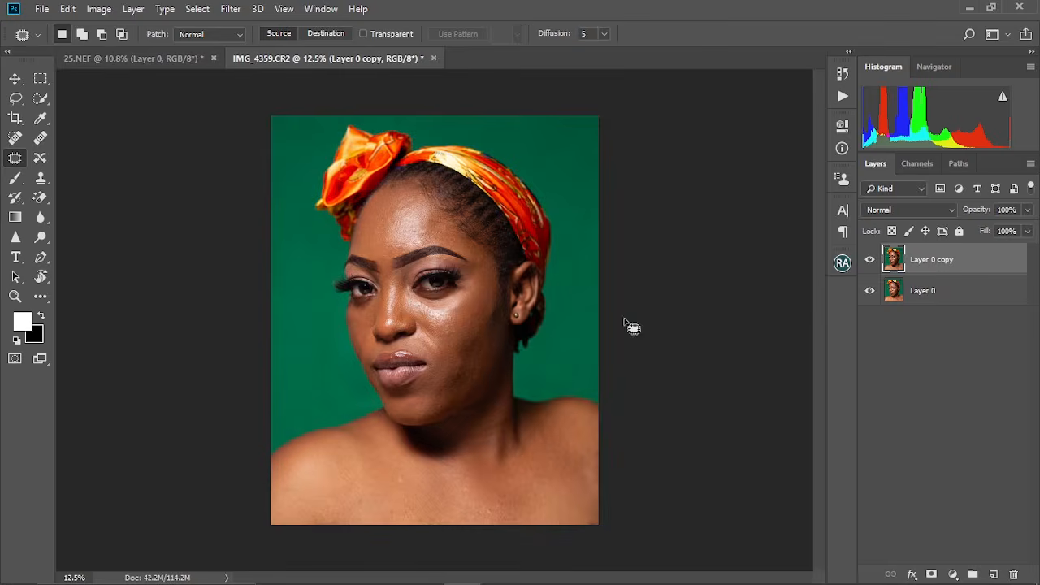
Step: Merge Layer 0 copy and Layer 0 into a single layer
scroll(485, 311, "up", 3)
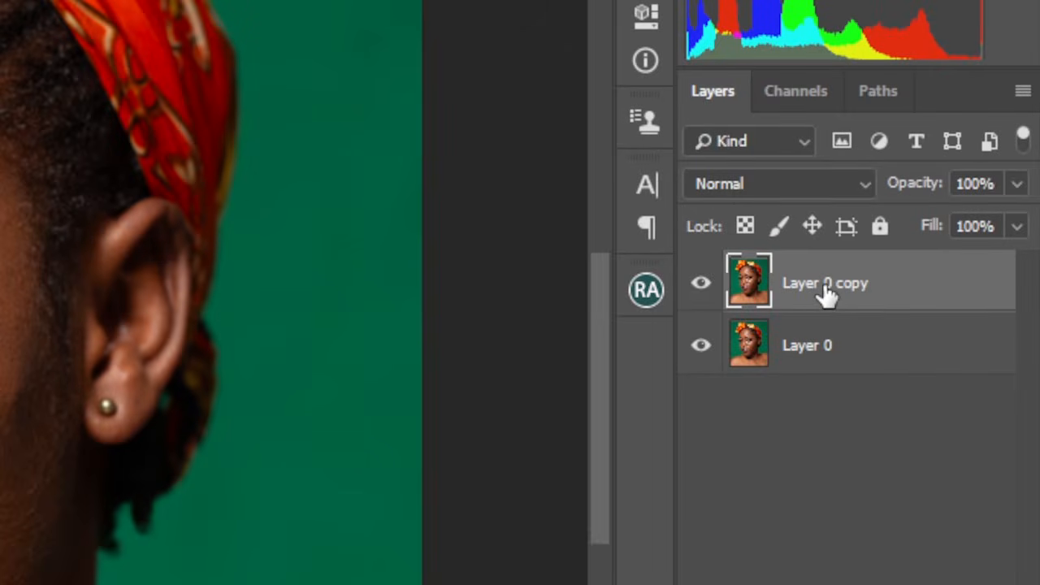
left_click(824, 356, "shift")
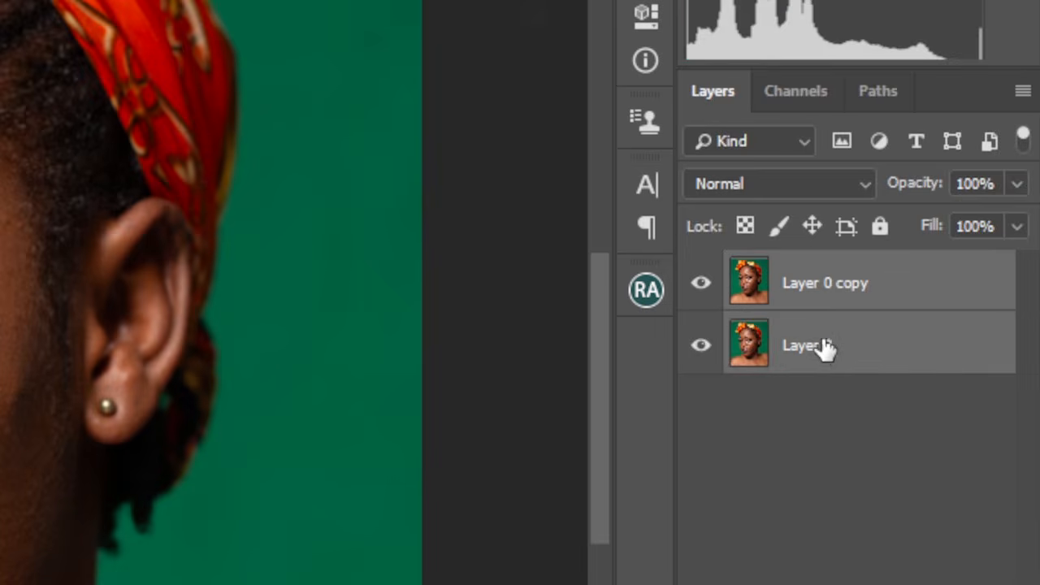
right_click(821, 332)
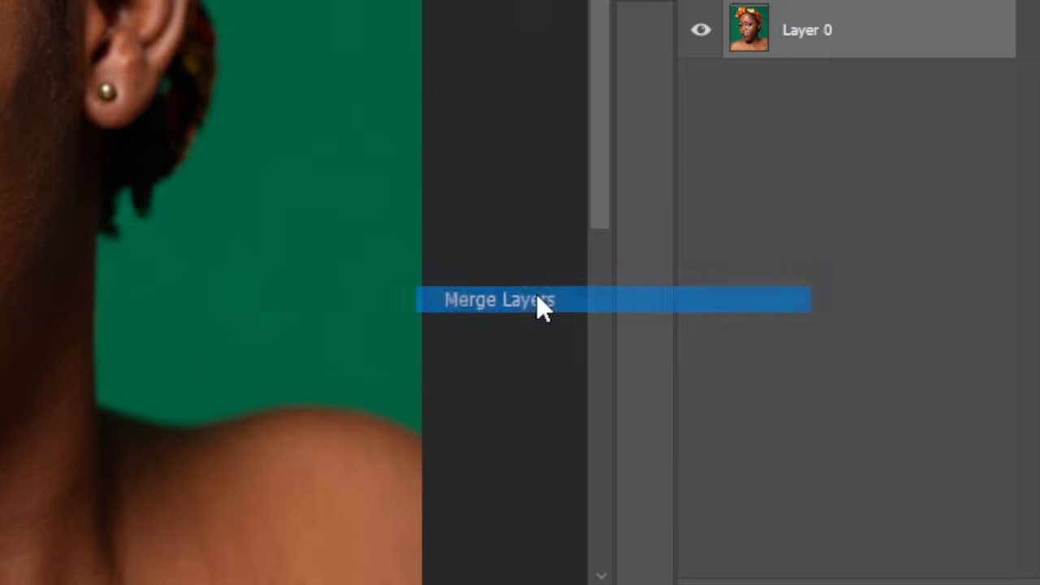
left_click(536, 296)
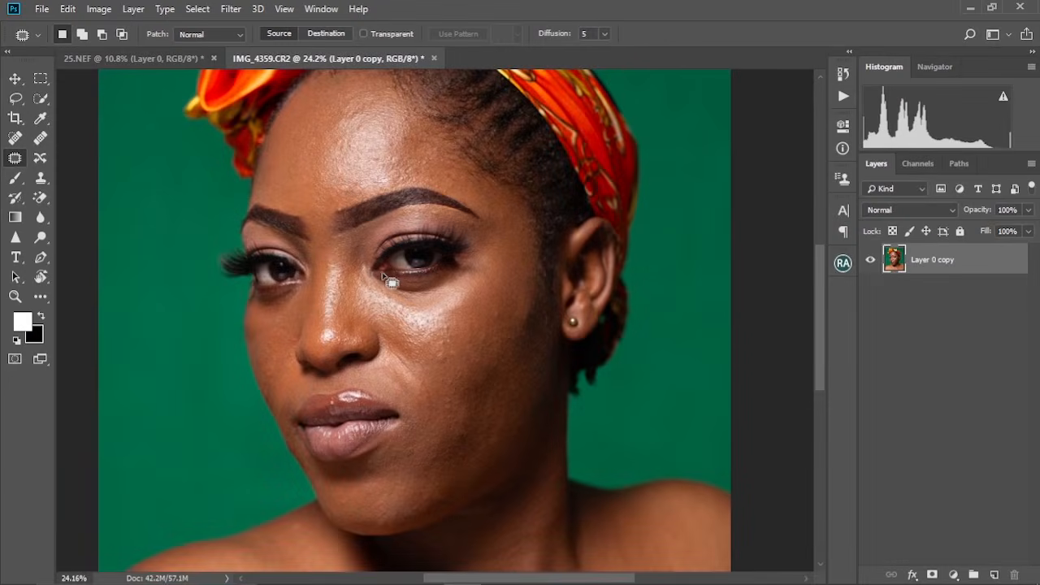
Step: Duplicate the merged layer twice to get three stacked copies of the portrait
scroll(383, 276, "down", 3)
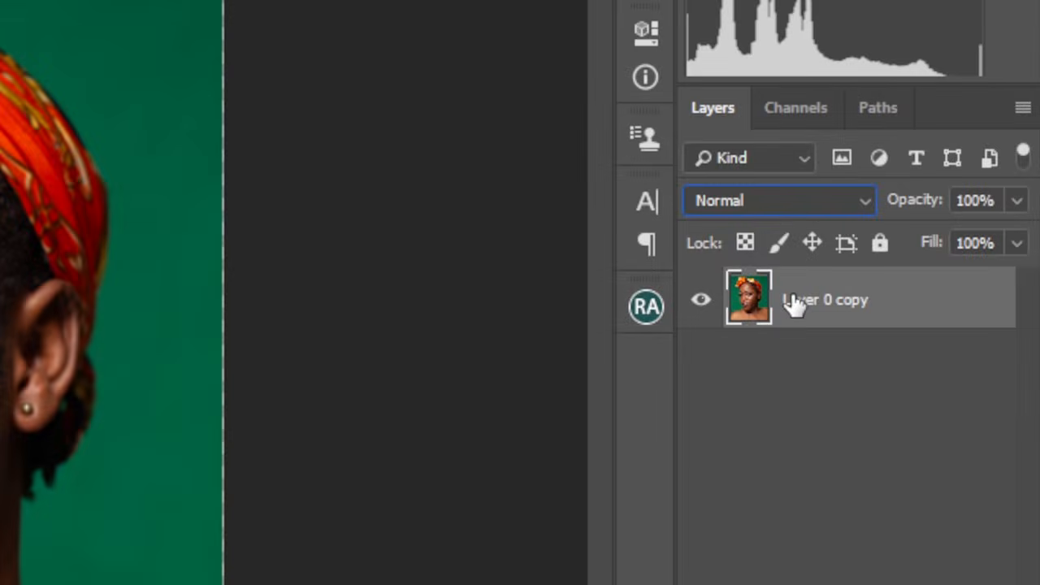
key("ctrl+j")
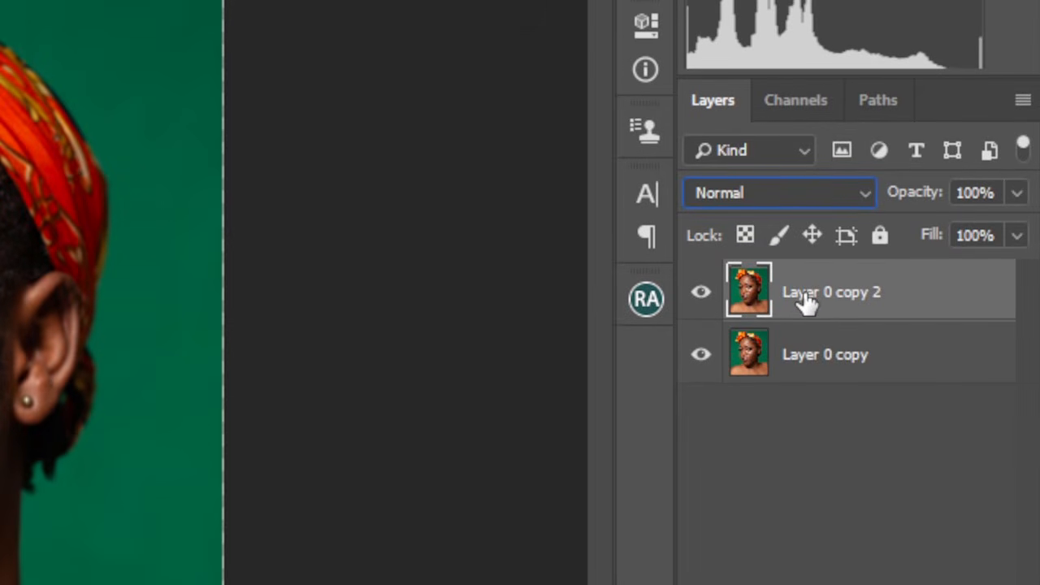
key("ctrl+j")
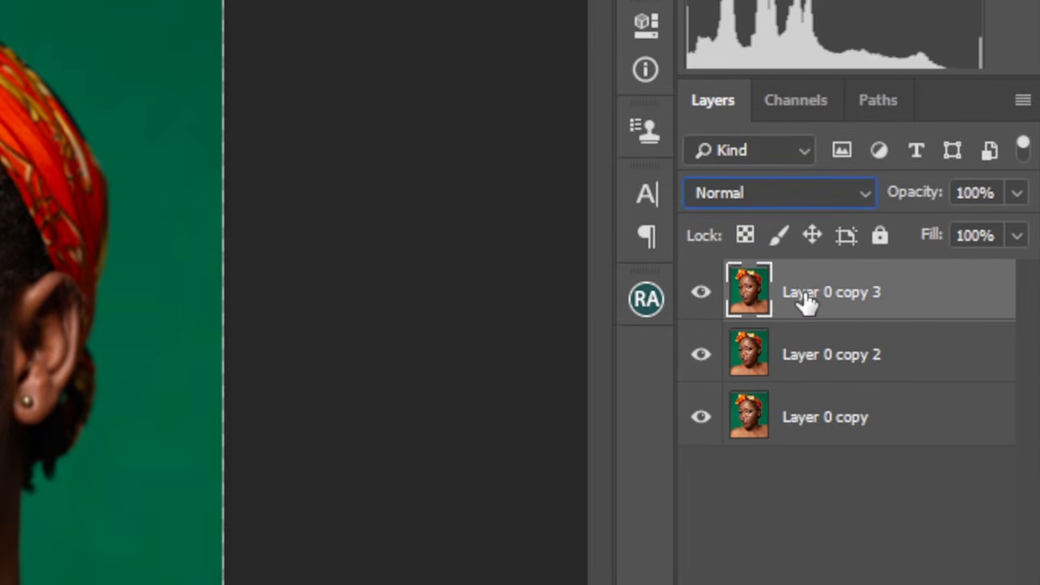
Step: Rename the topmost duplicate layer as texture
double_click(810, 303)
key("BackSpace")
type("te")
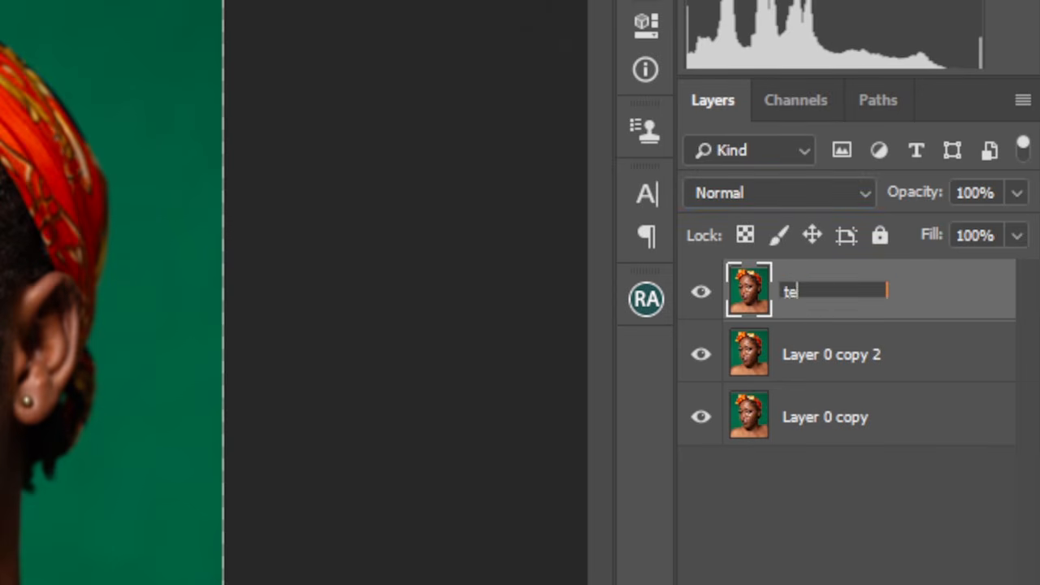
type("xture")
key("Return")
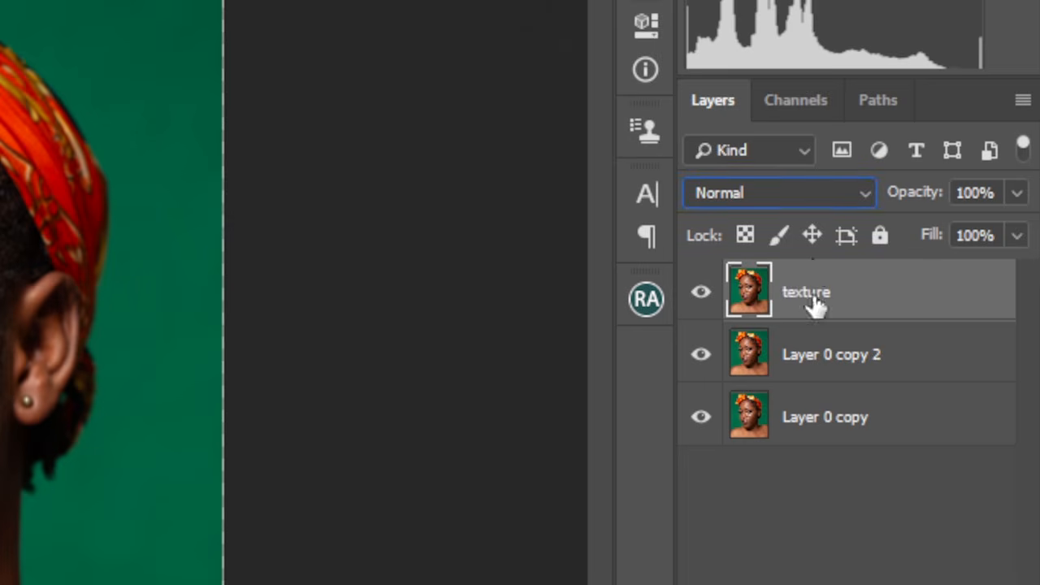
Step: Rename the middle layer as color and hide the texture layer above it
double_click(823, 357)
key("BackSpace")
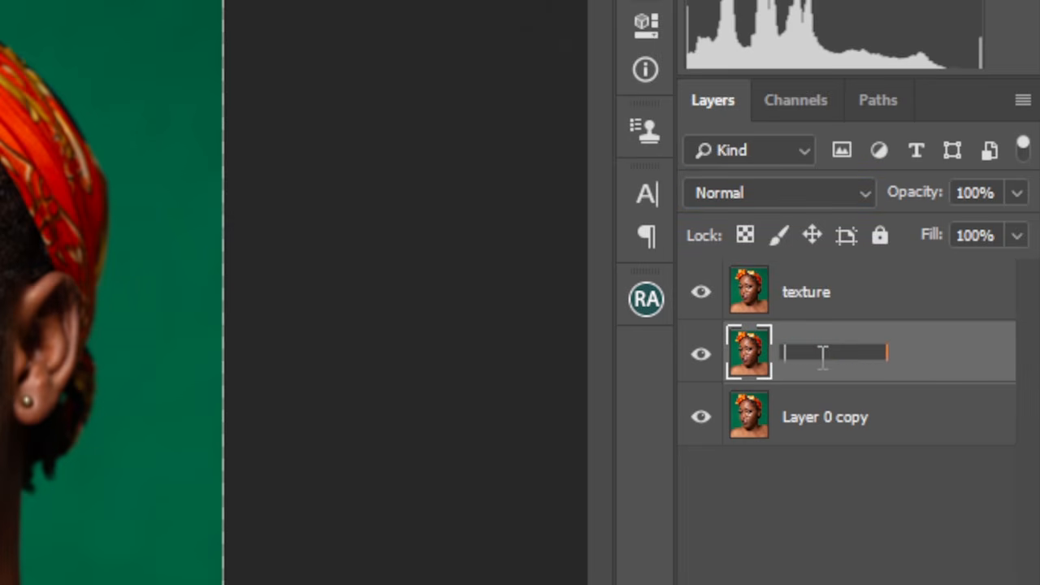
type("color")
key("Return")
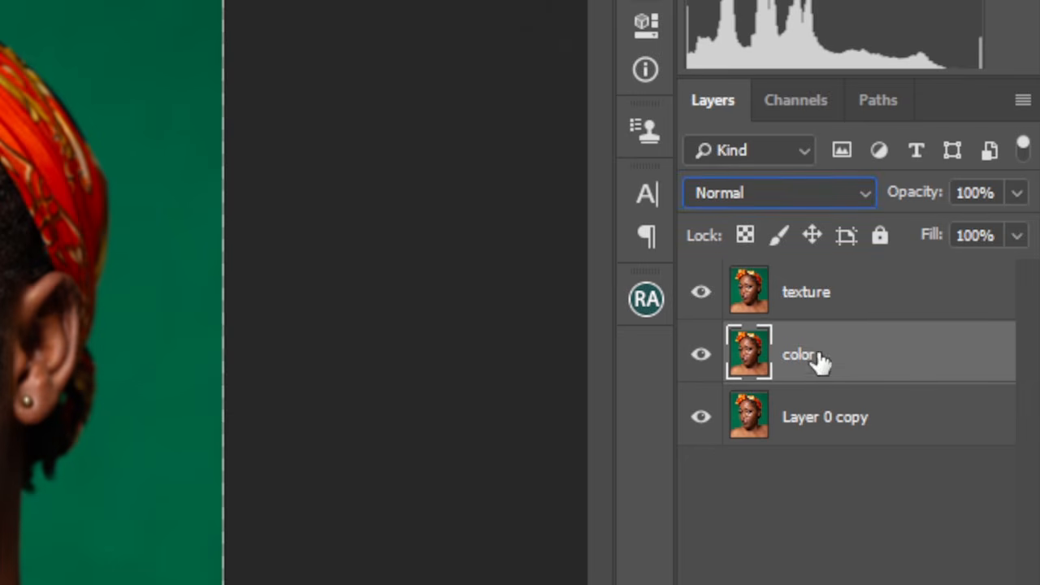
left_click(704, 294)
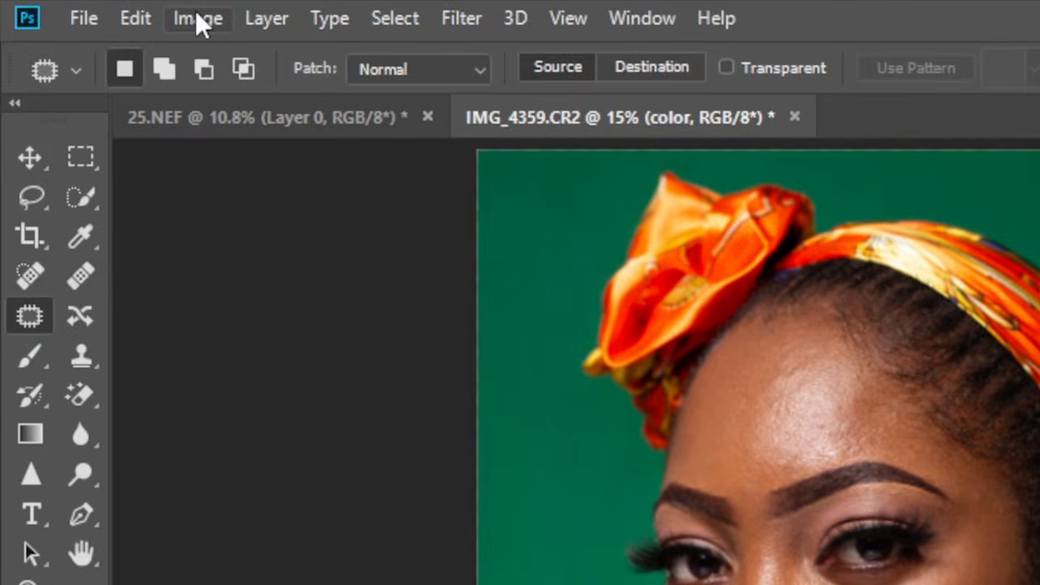
Step: Apply a Gaussian Blur with a radius of 4.8 pixels to the color layer
left_click(460, 20)
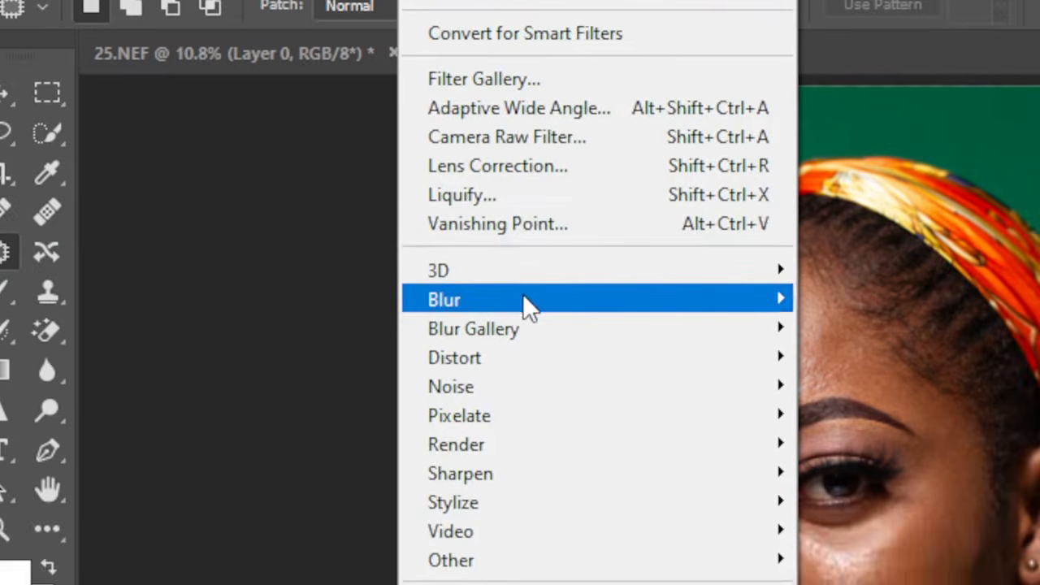
mouse_move(554, 365)
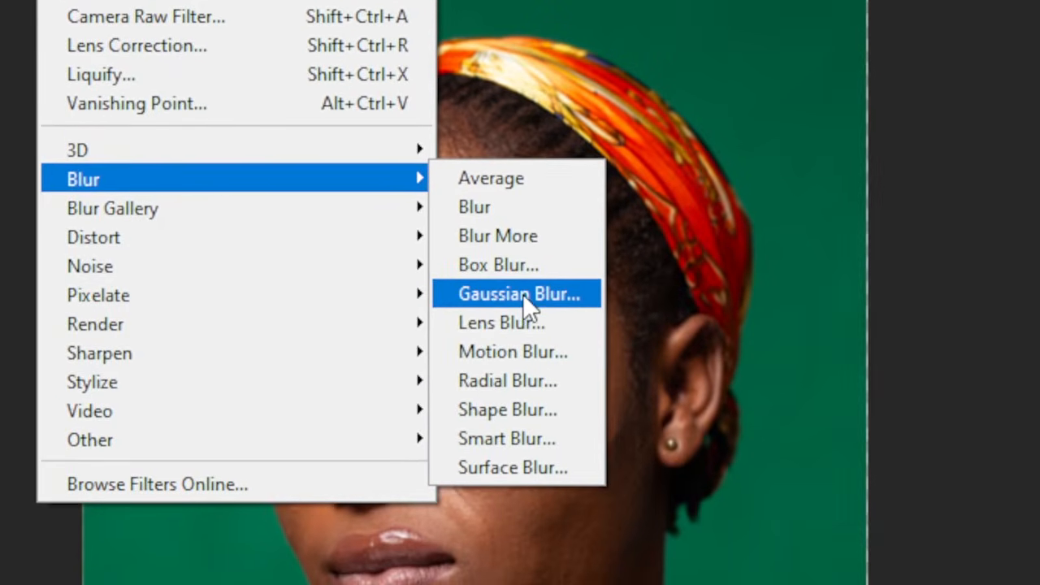
left_click(529, 324)
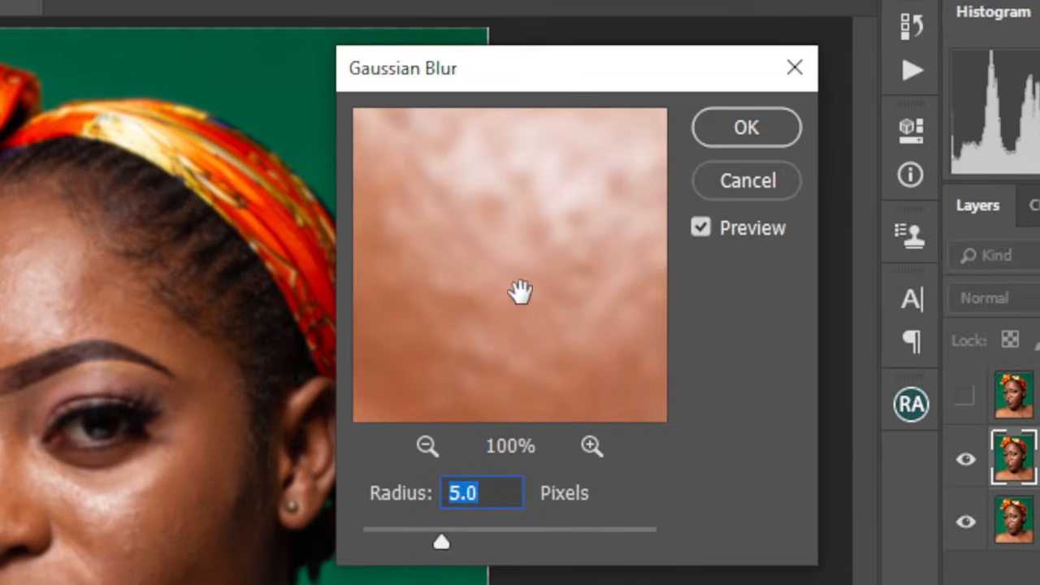
mouse_move(442, 544)
left_mouse_down()
mouse_move(424, 542)
mouse_move(439, 539)
left_mouse_up()
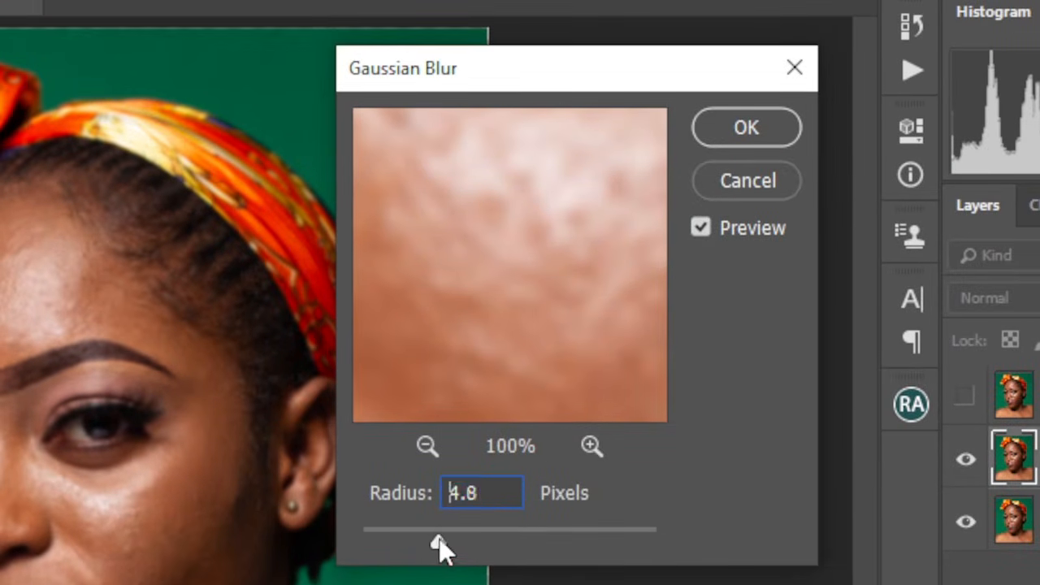
left_click(424, 446)
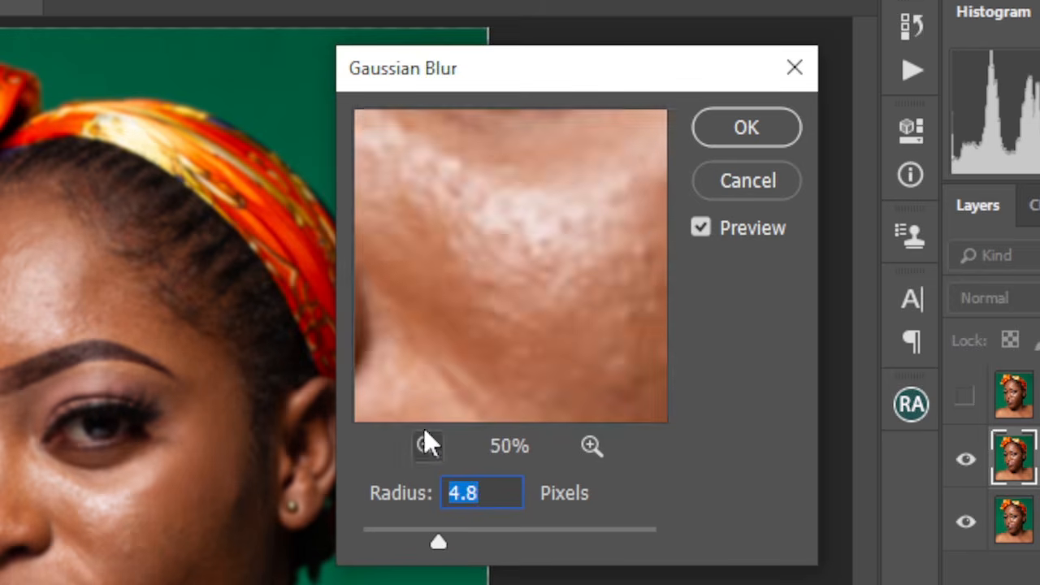
left_click_drag(475, 350, 590, 313)
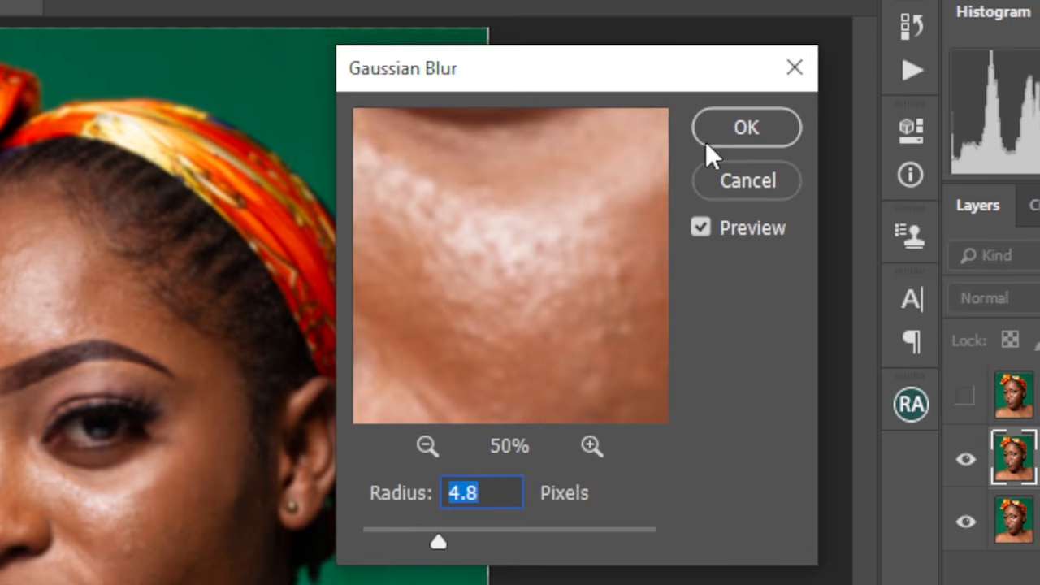
left_click(735, 130)
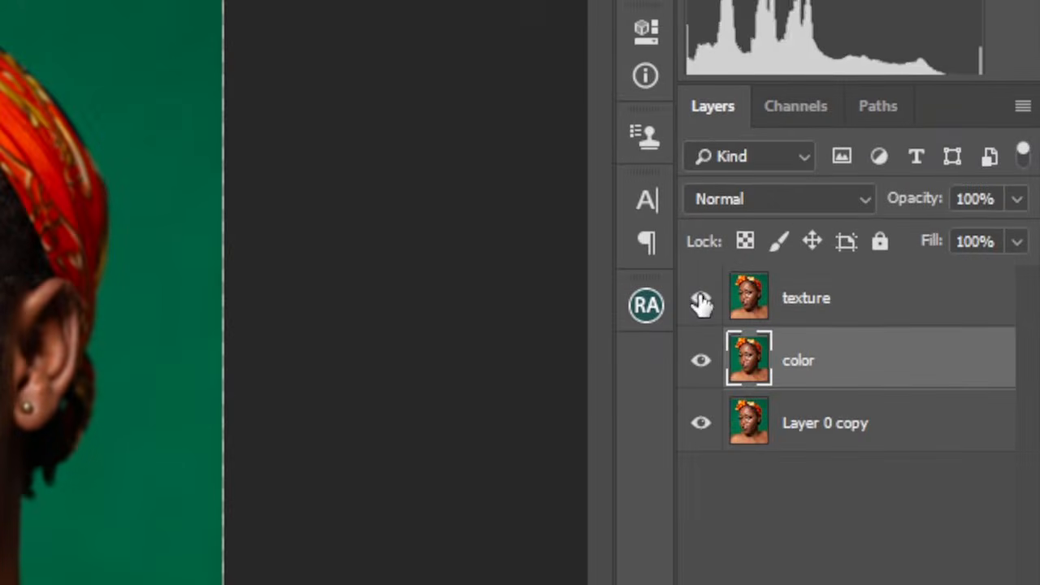
Step: Apply the color layer to the visible texture layer with Apply Image, using Subtract blending, scale 2 and offset 128
left_click(894, 310)
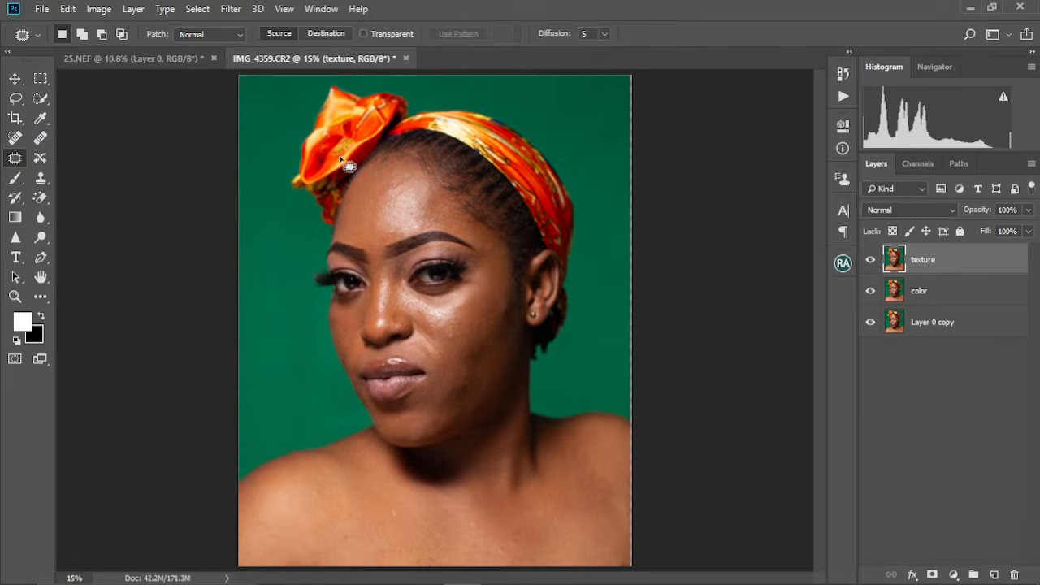
left_click(99, 9)
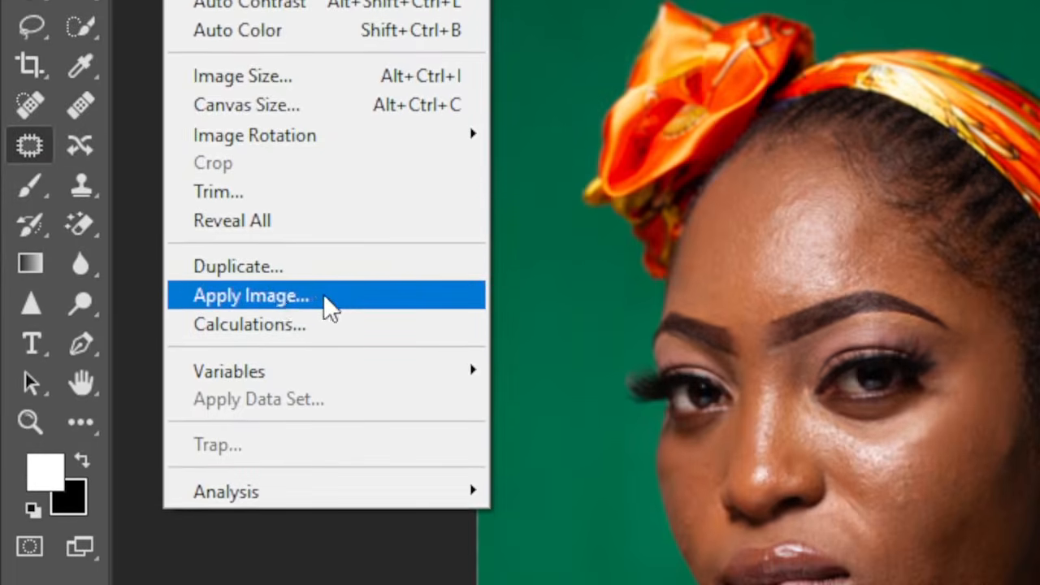
left_click(324, 353)
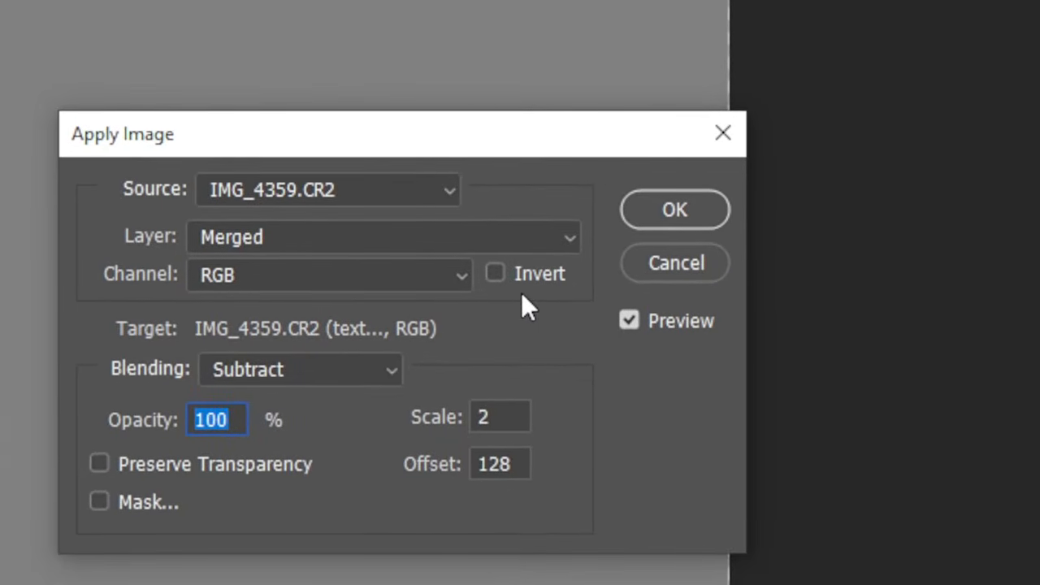
left_click(568, 234)
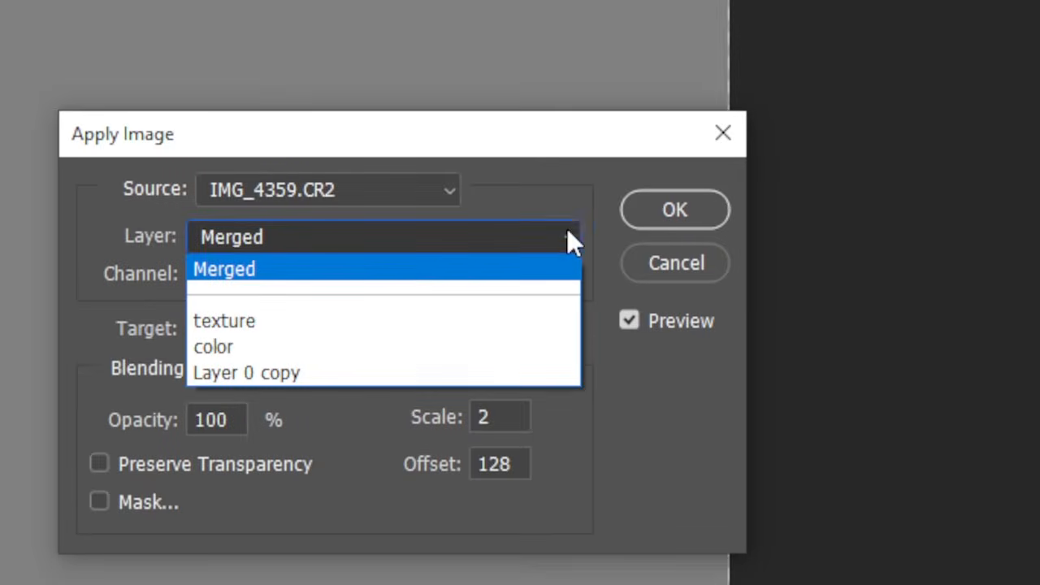
left_click(290, 347)
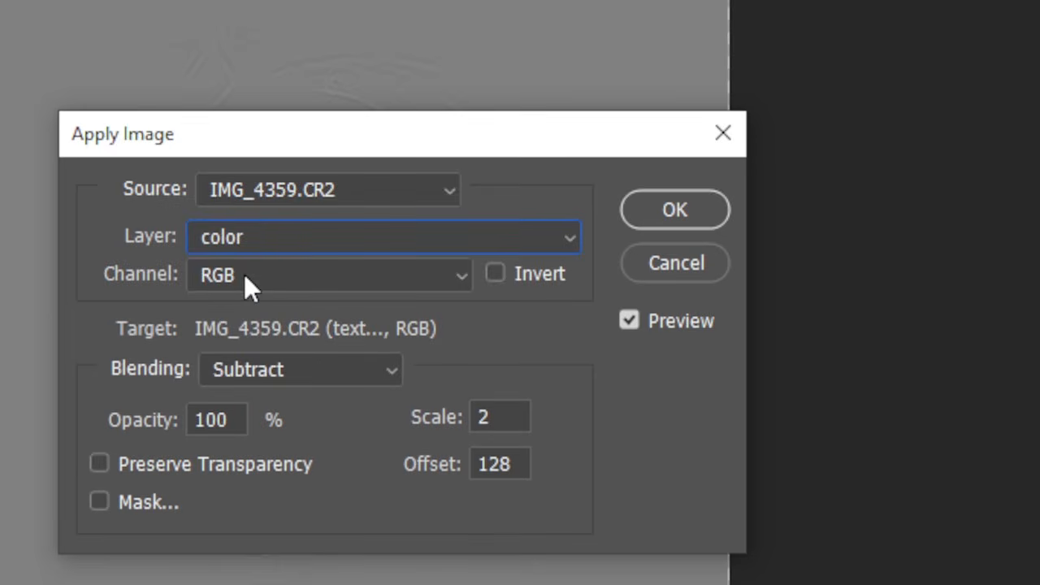
left_click(392, 377)
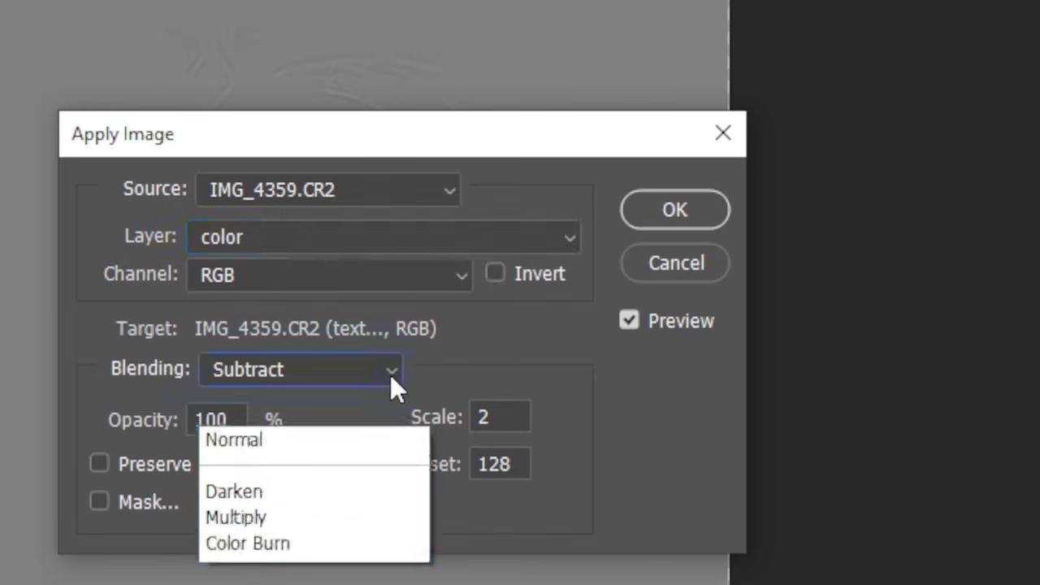
left_click(322, 446)
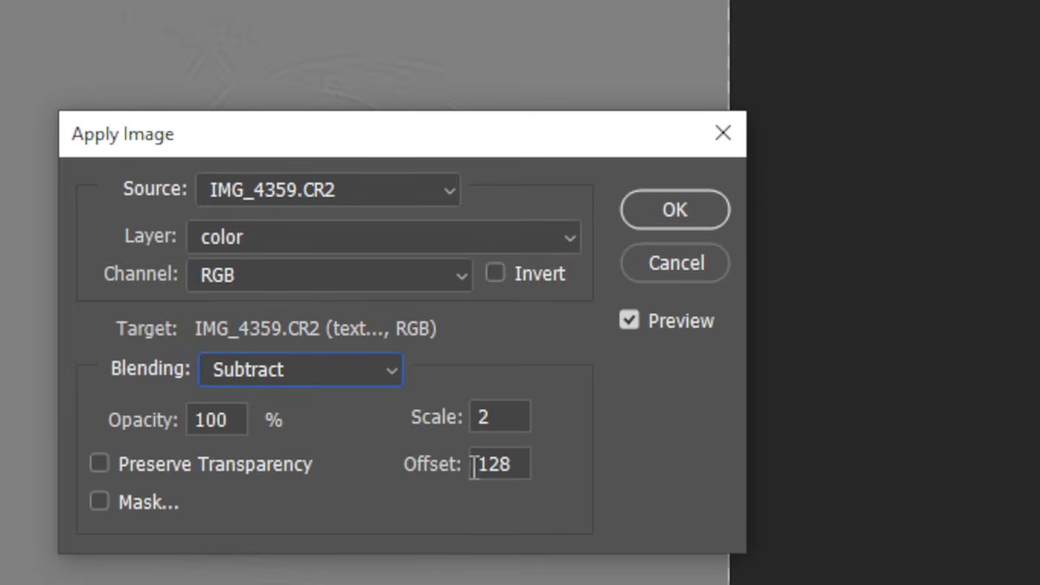
left_click(677, 209)
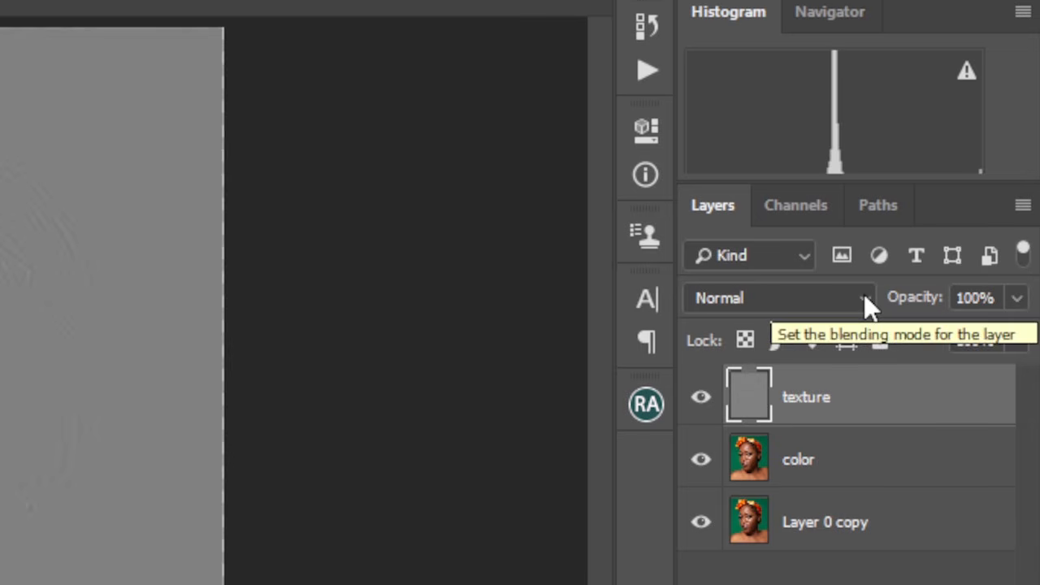
Step: Set the texture layer's blend mode to Linear Light and check the skin detail up close
left_click(864, 293)
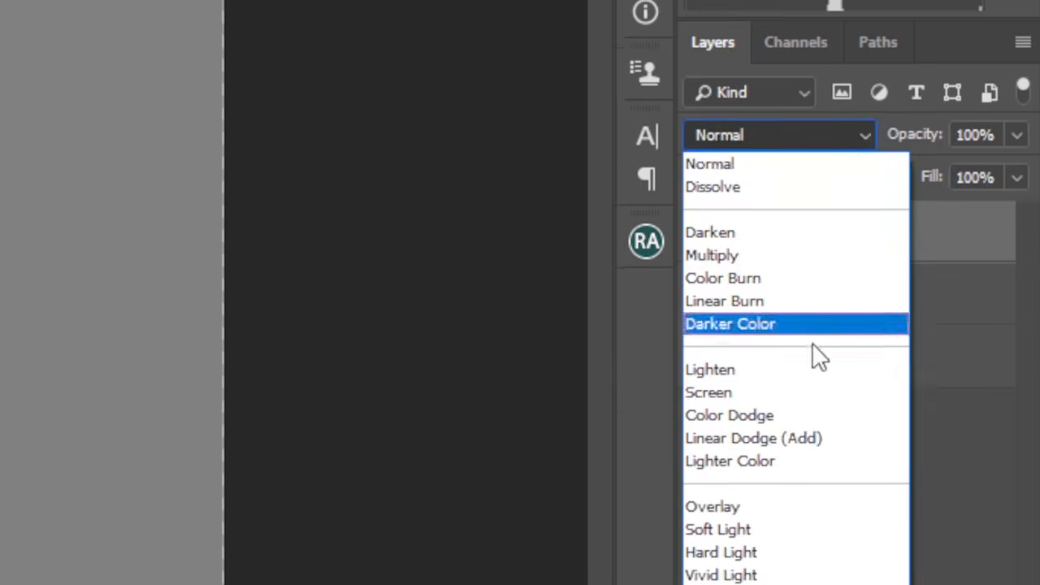
left_click(783, 301)
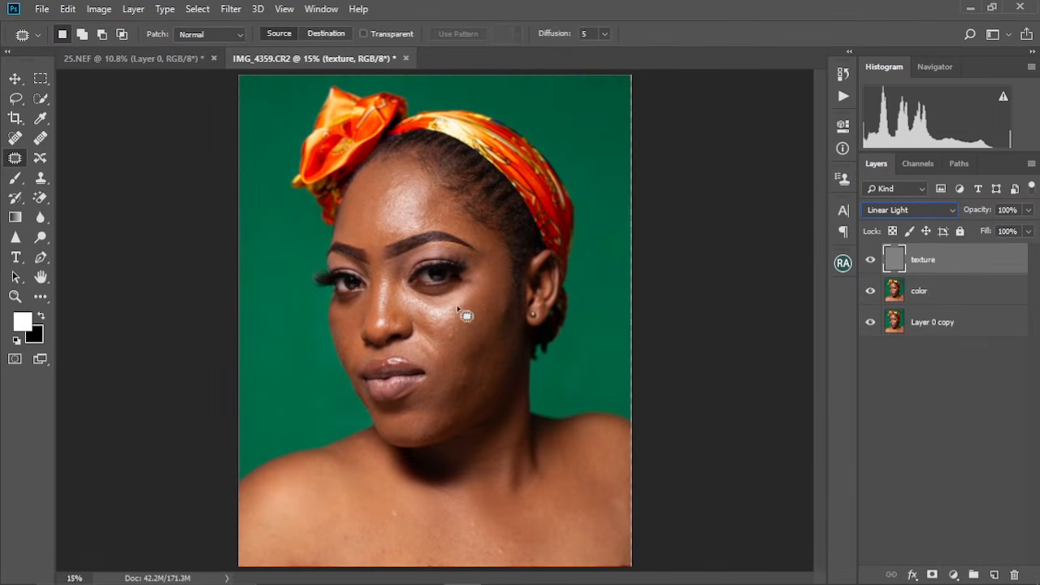
scroll(453, 321, "up", 5)
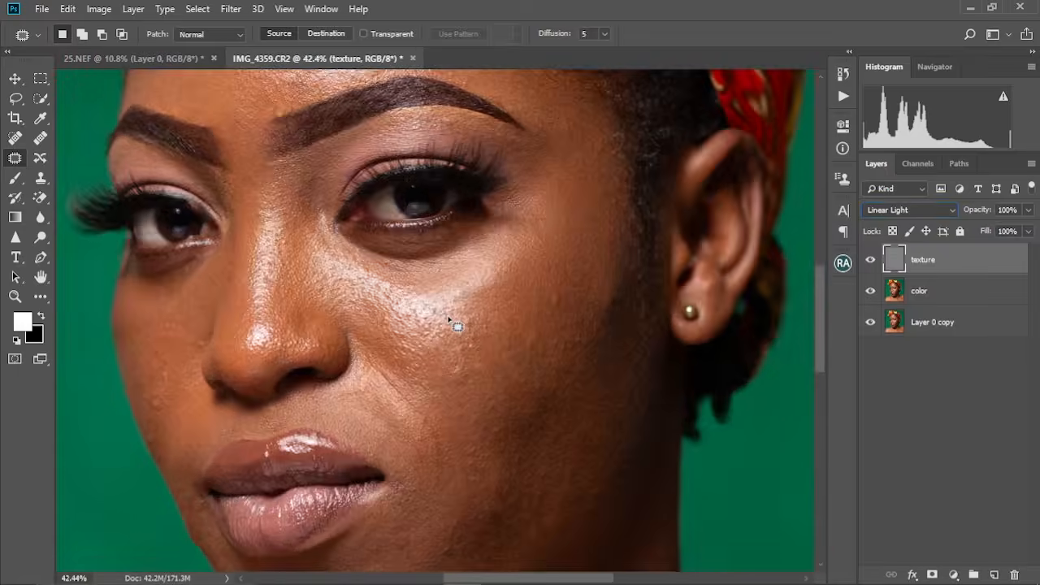
scroll(453, 321, "down", 5)
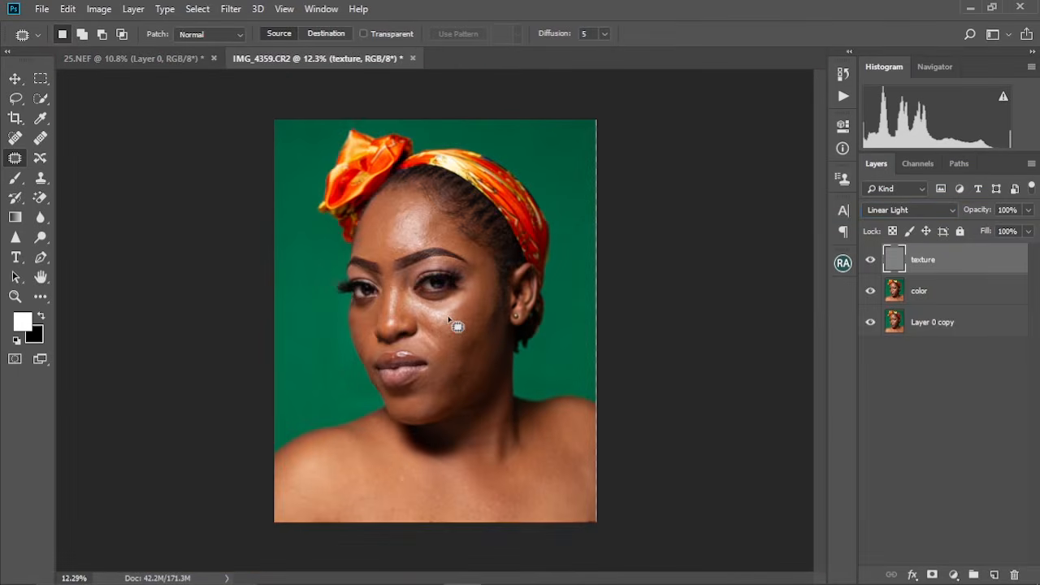
Step: Select the color layer and ready the Mixer Brush with a brush size of 700
left_click(932, 292)
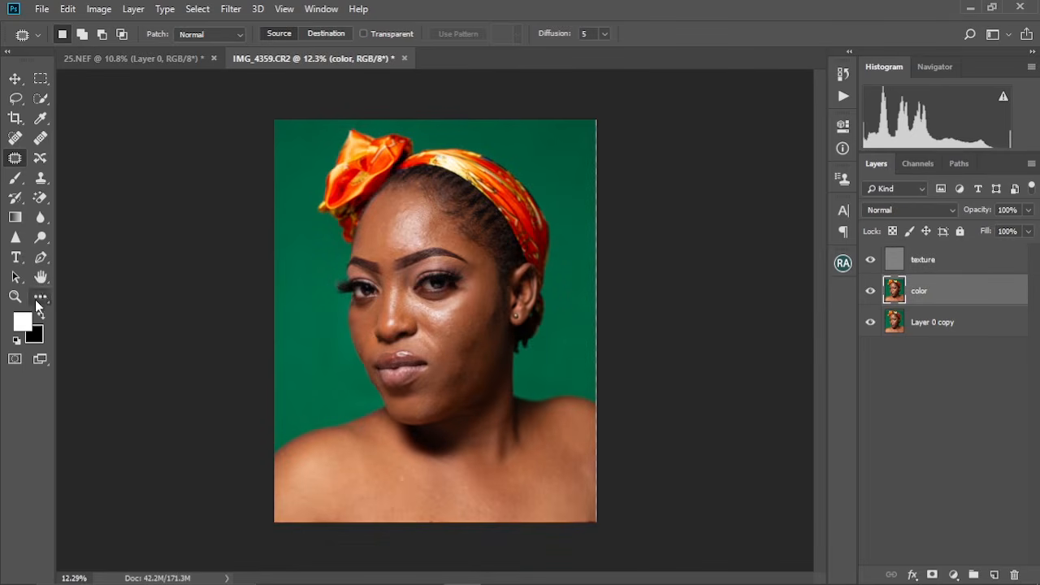
key("b")
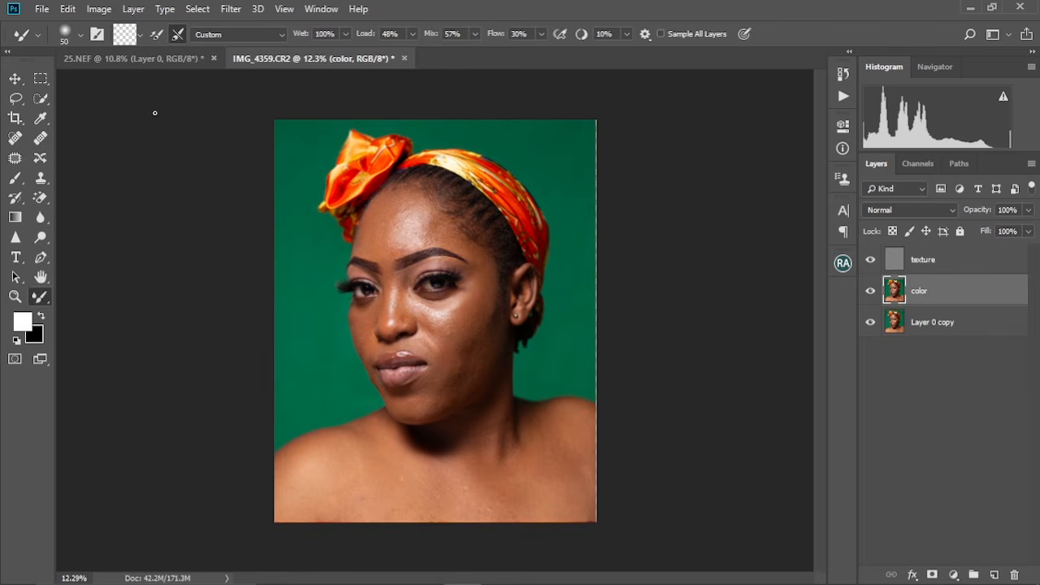
key("bracketright")
key("bracketright")
key("bracketright")
key("bracketright")
key("bracketright")
key("bracketright")
key("bracketright")
key("bracketright")
key("bracketright")
Step: Clean the Mixer Brush and choose the Custom blending brush combination
left_click(140, 37)
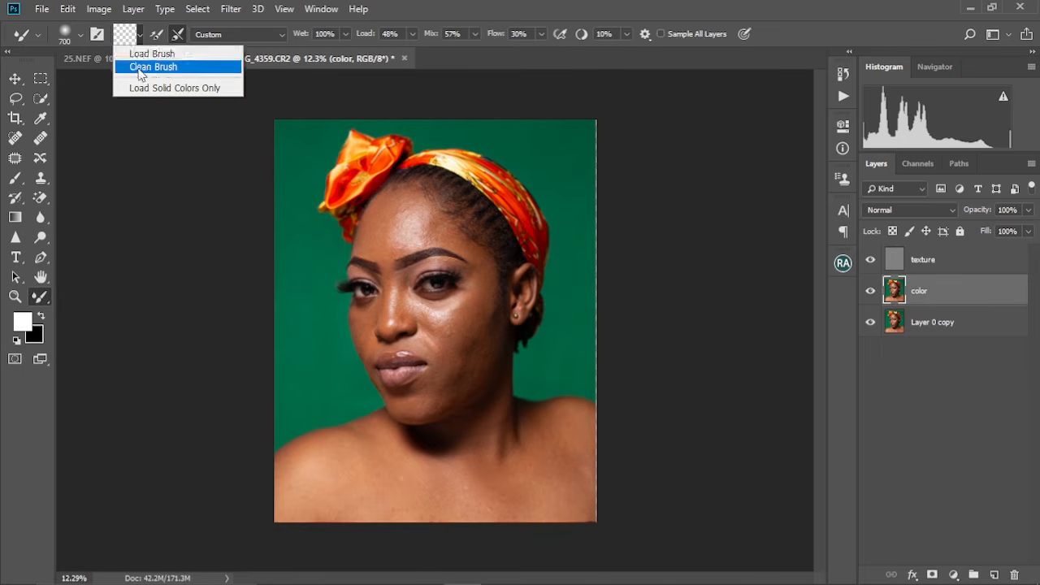
left_click(132, 64)
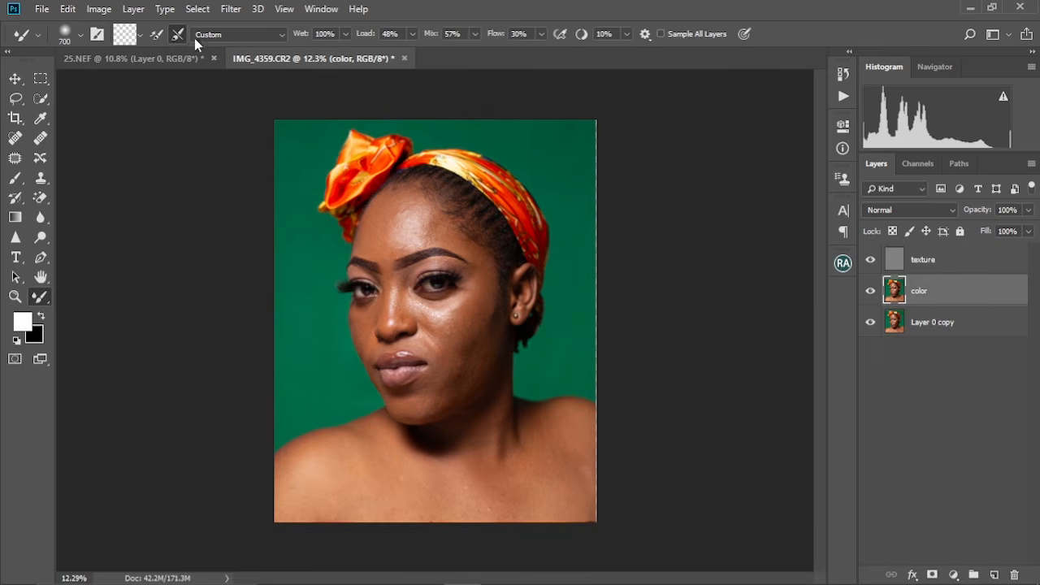
left_click(278, 35)
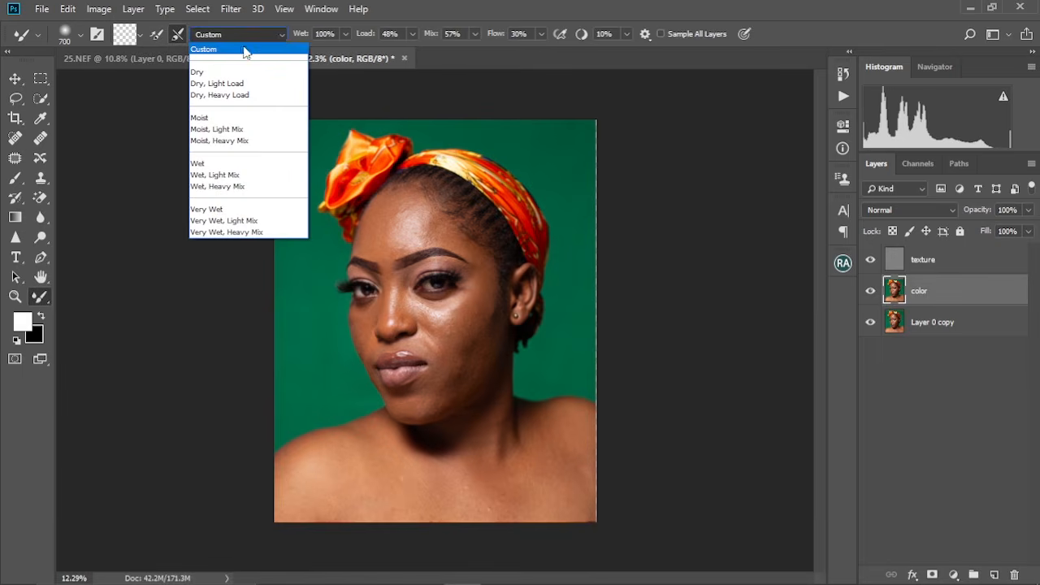
left_click(245, 46)
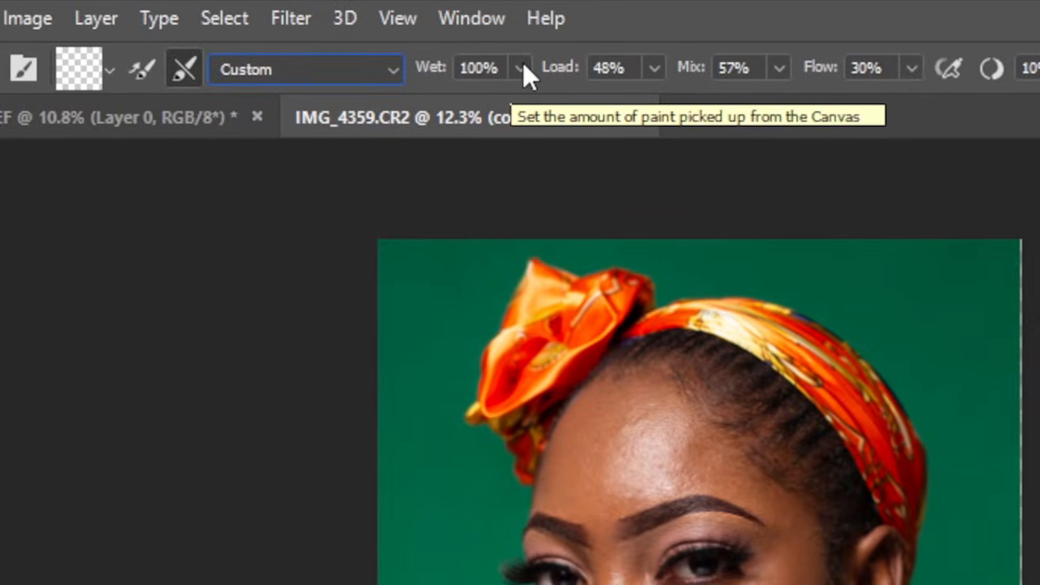
Step: Review the Mixer Brush's Wet and Load settings
left_click(523, 64)
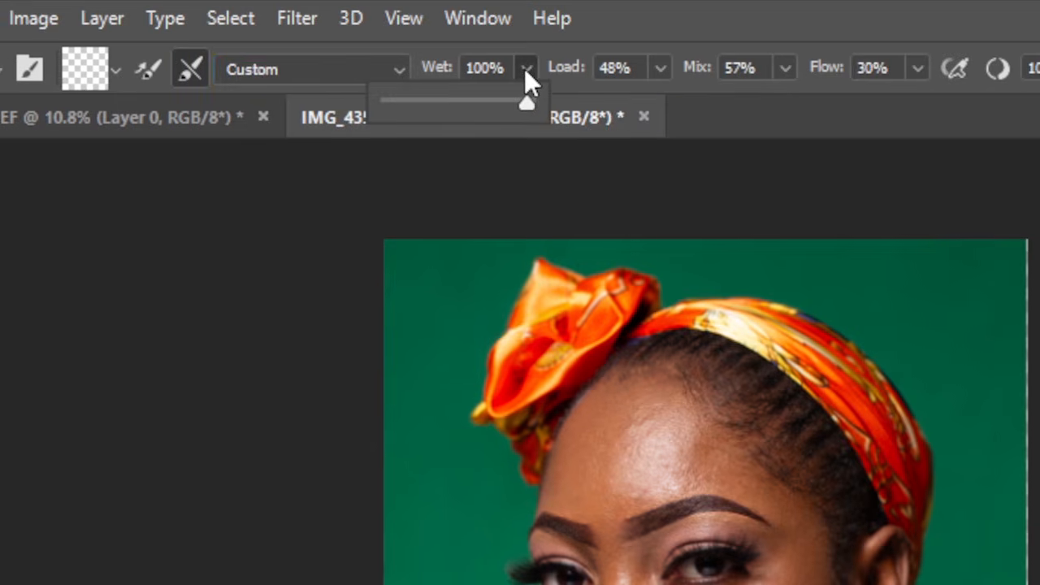
left_click(523, 68)
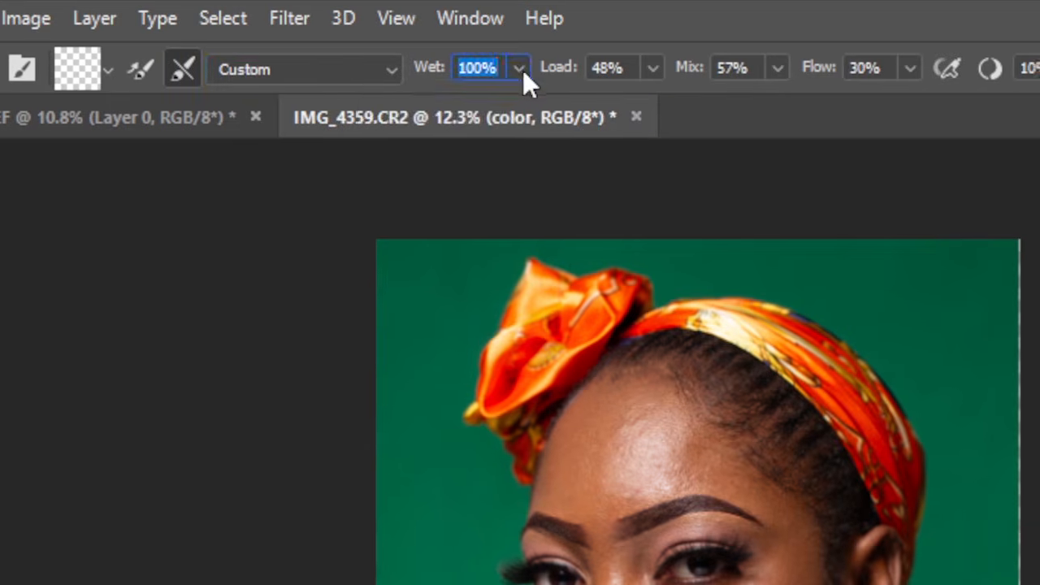
left_click(522, 70)
left_click_drag(513, 100, 598, 98)
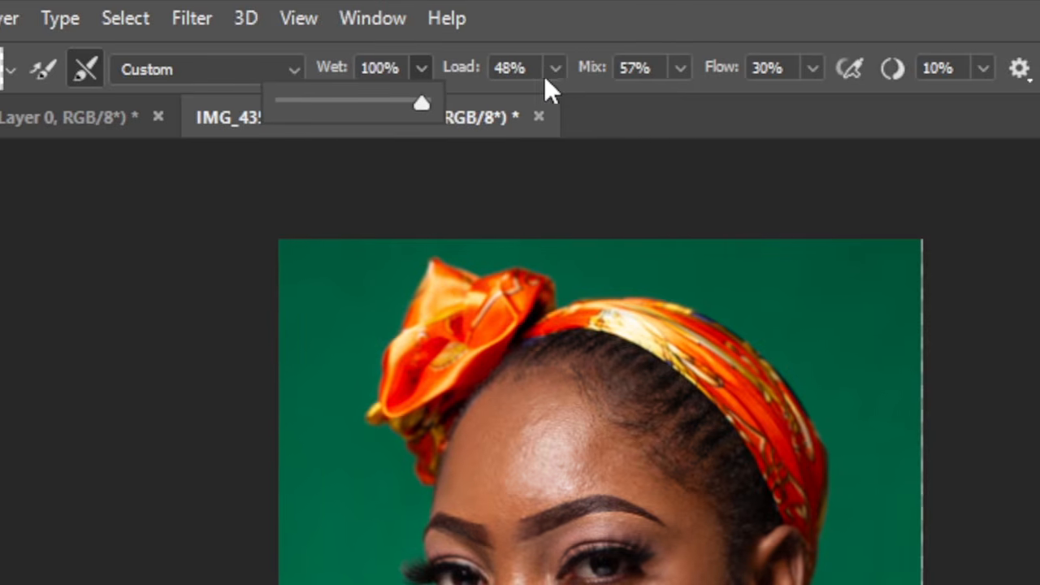
left_click(555, 68)
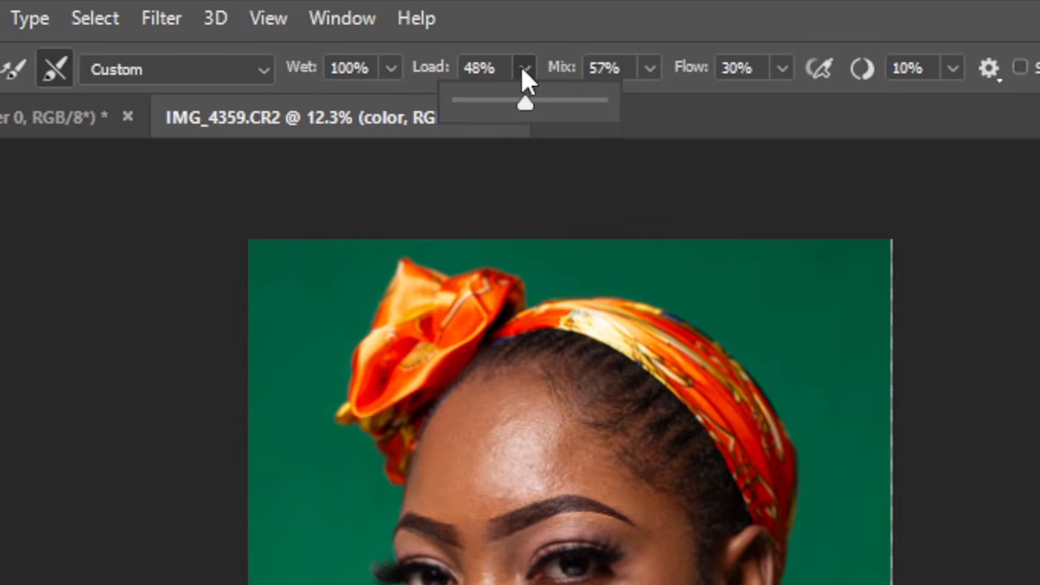
left_click(510, 68)
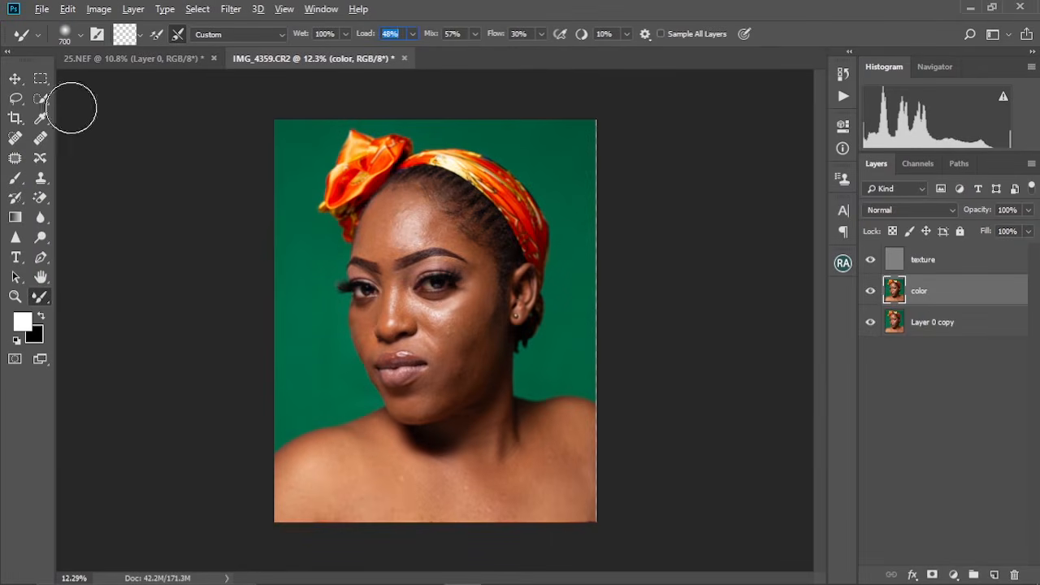
Step: Frame the forehead up close and ready the Mixer Brush on the color layer with a brush size of 500
left_click(14, 79)
scroll(377, 279, "up", 6)
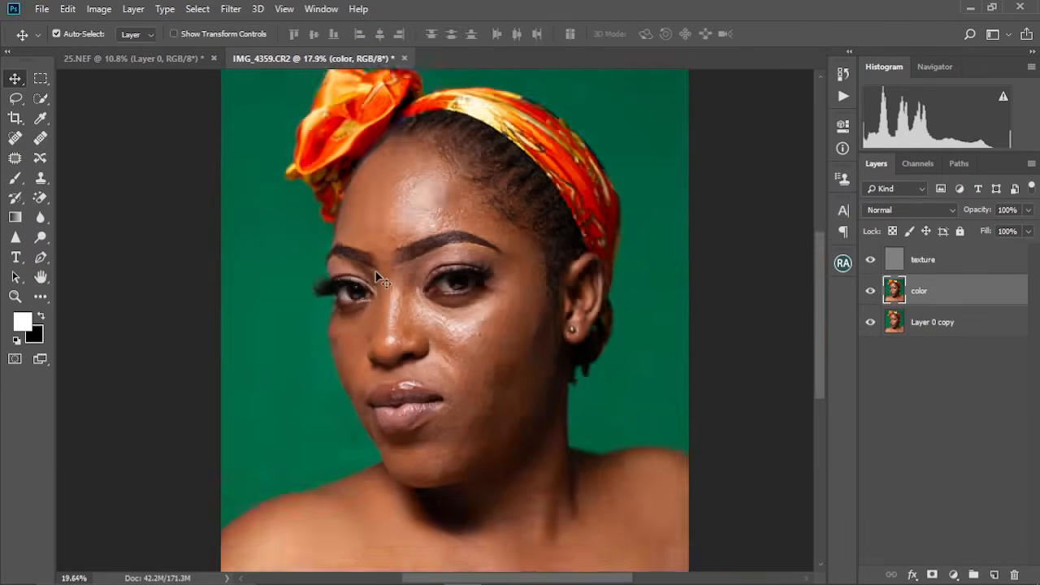
scroll(432, 232, "right", 2)
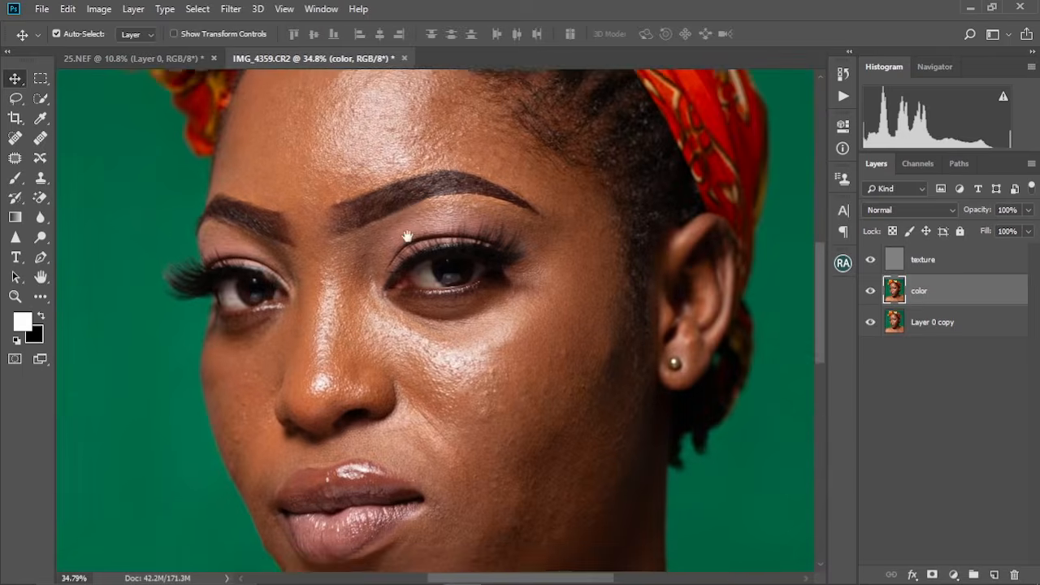
scroll(474, 274, "up", 2)
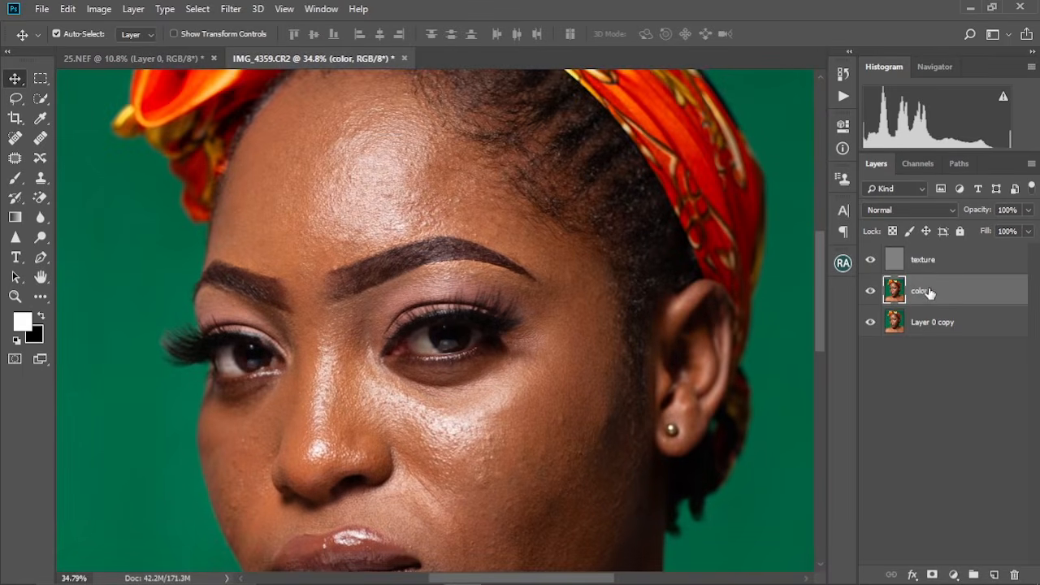
left_click(42, 298)
scroll(369, 256, "down", 3)
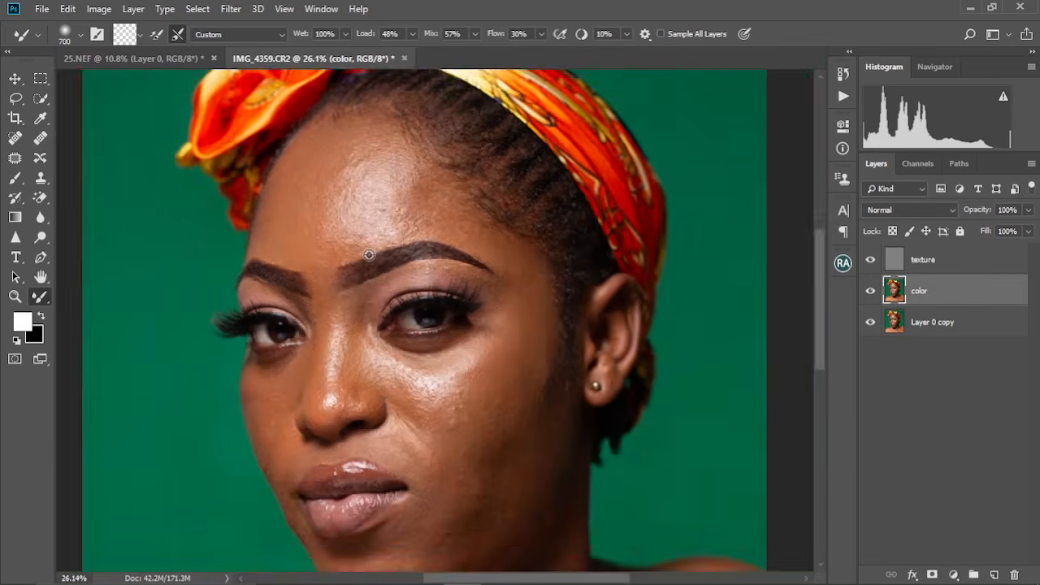
scroll(369, 255, "up", 3)
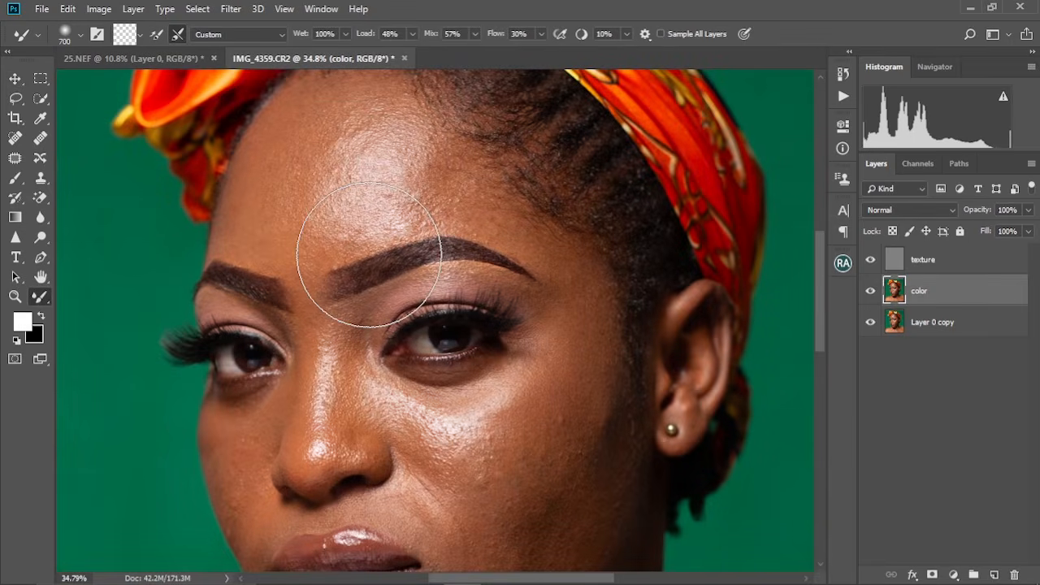
left_click_drag(412, 213, 432, 275)
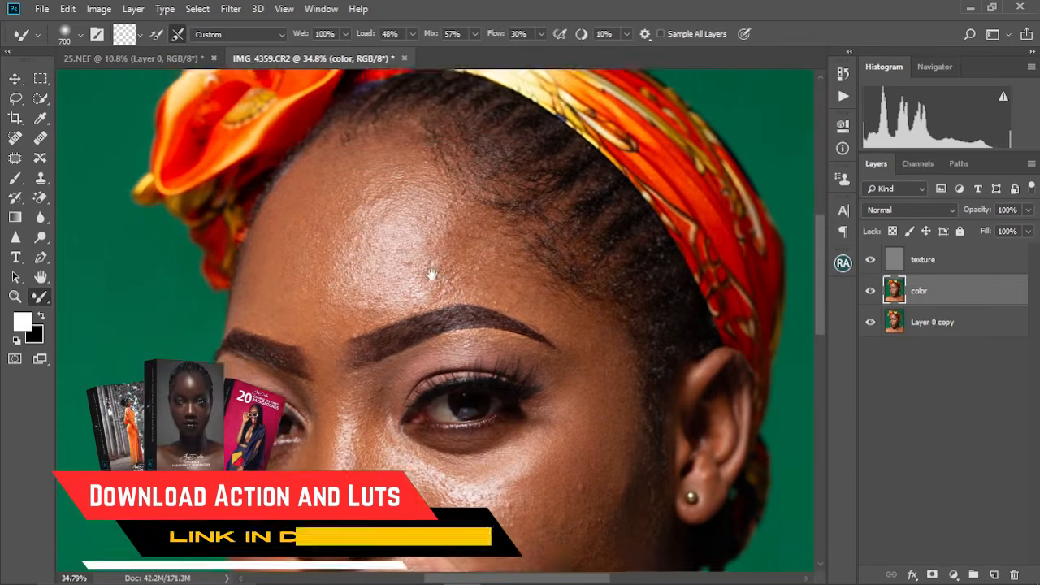
key("bracketleft")
key("bracketleft")
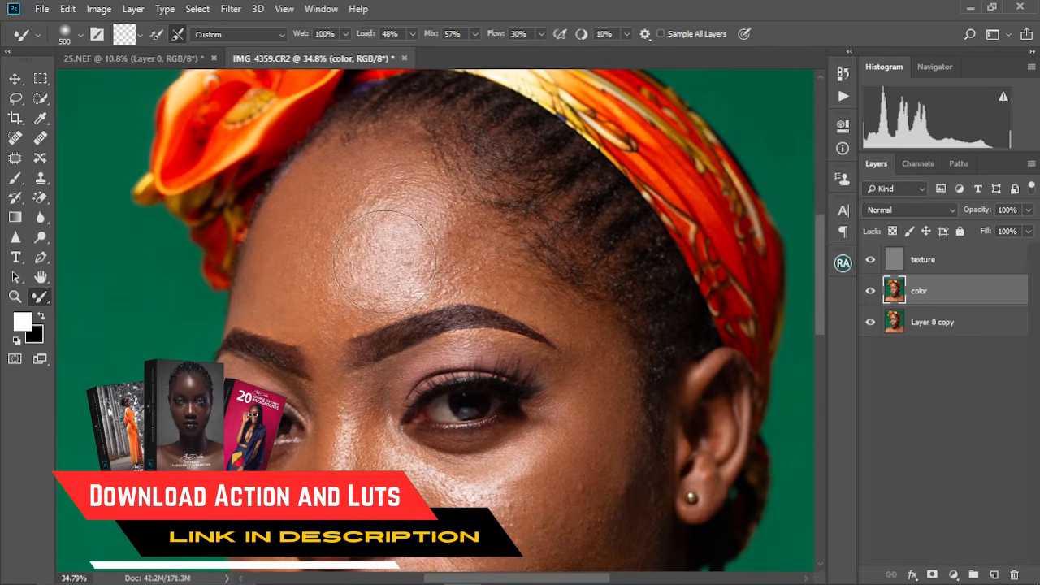
Step: Review the frequency separation actions in the list of saved actions
left_click(843, 95)
left_click_drag(822, 135, 824, 218)
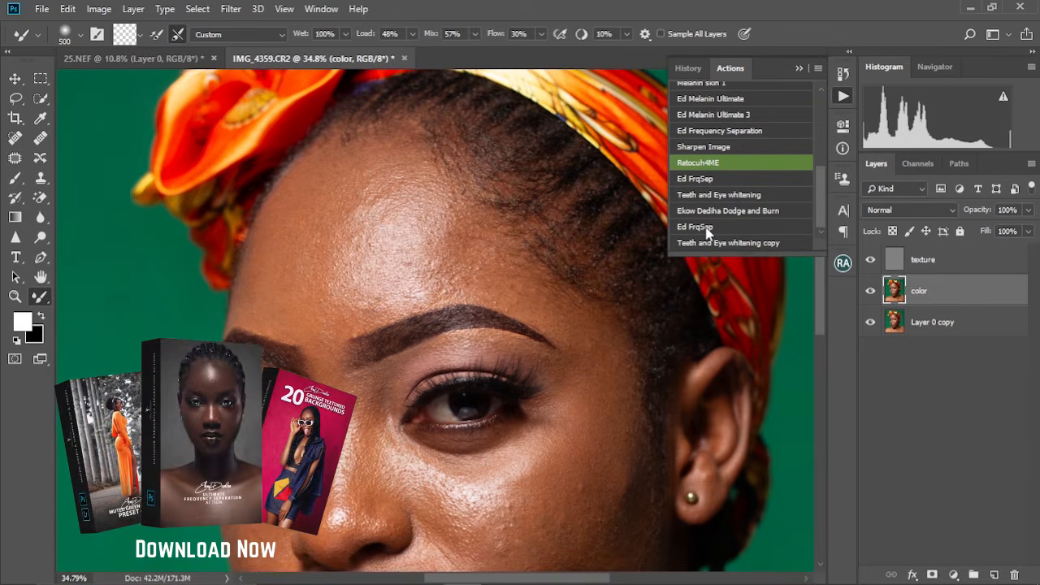
left_click(799, 67)
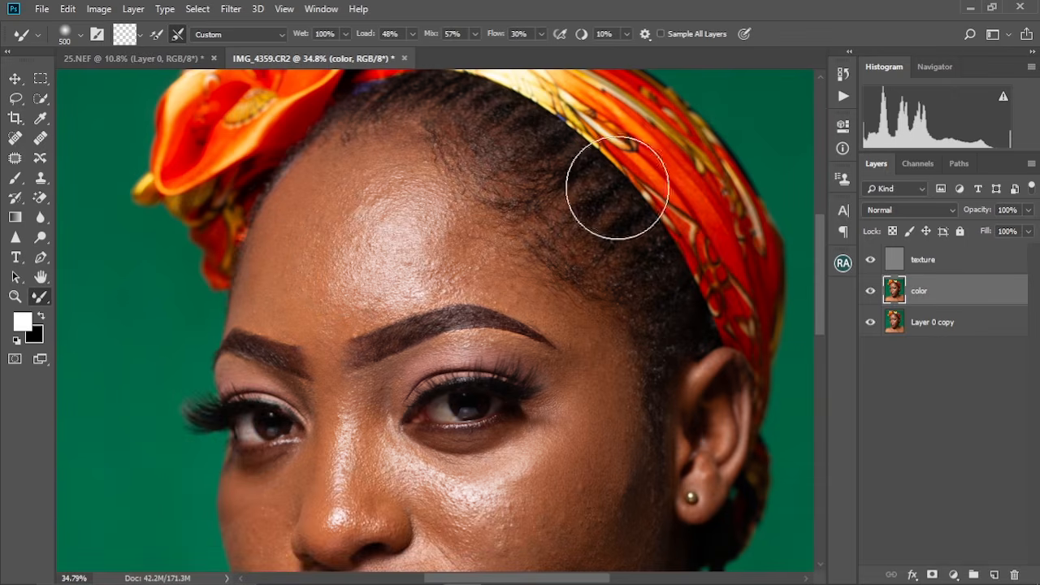
left_click(843, 96)
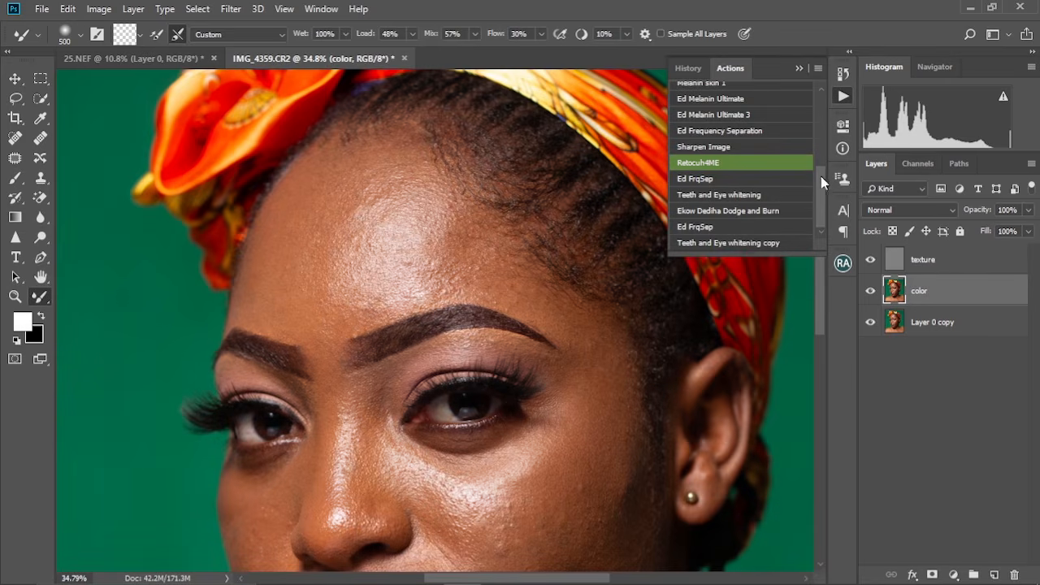
left_click(801, 70)
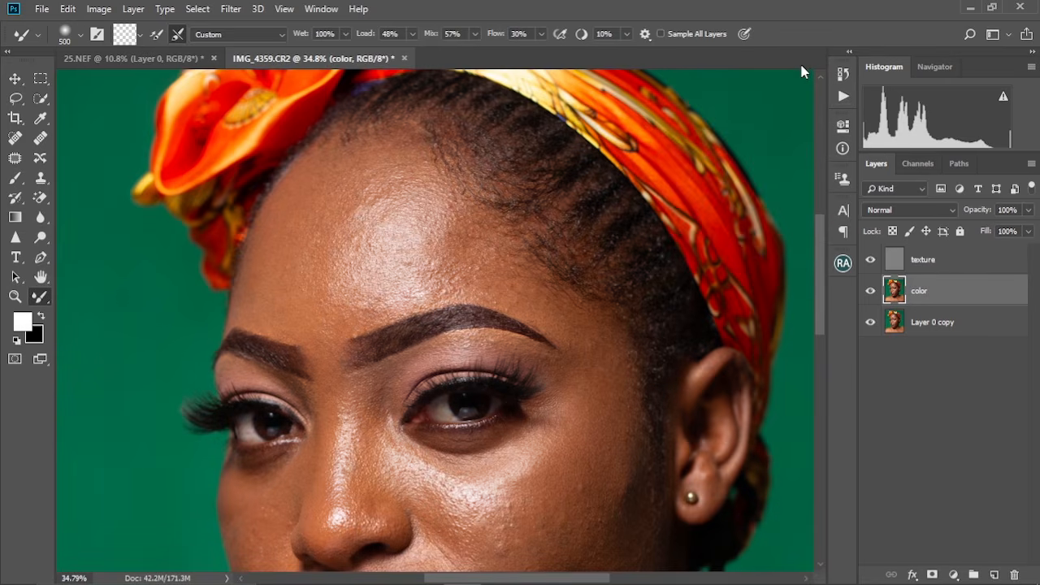
Step: Reduce the Mixer Brush size to 300 and start blending the forehead's skin tones on the color layer
scroll(406, 268, "down", 3)
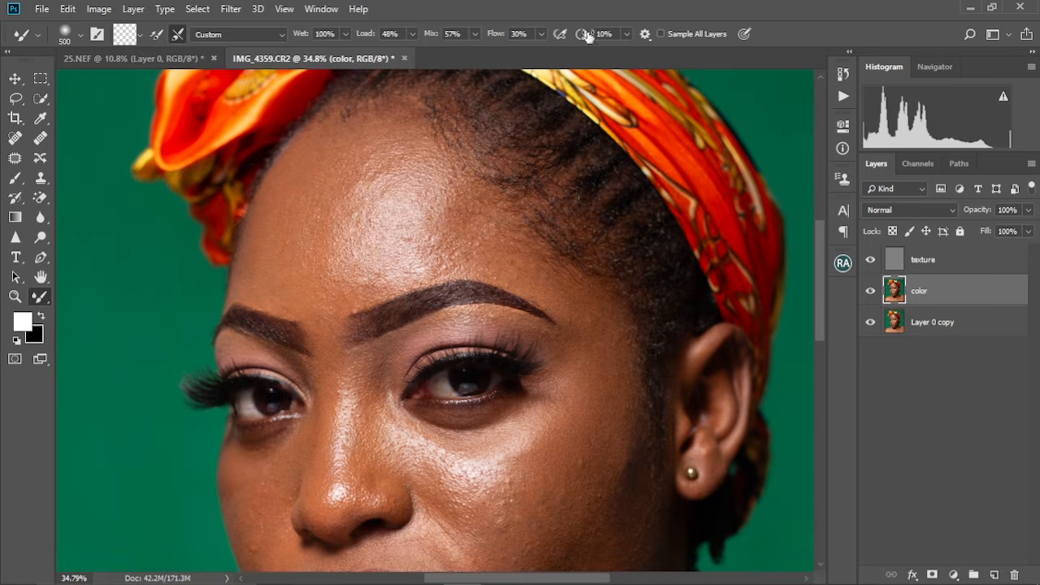
key("bracketleft")
key("bracketleft")
key("bracketleft")
key("bracketright")
left_click_drag(407, 251, 434, 341)
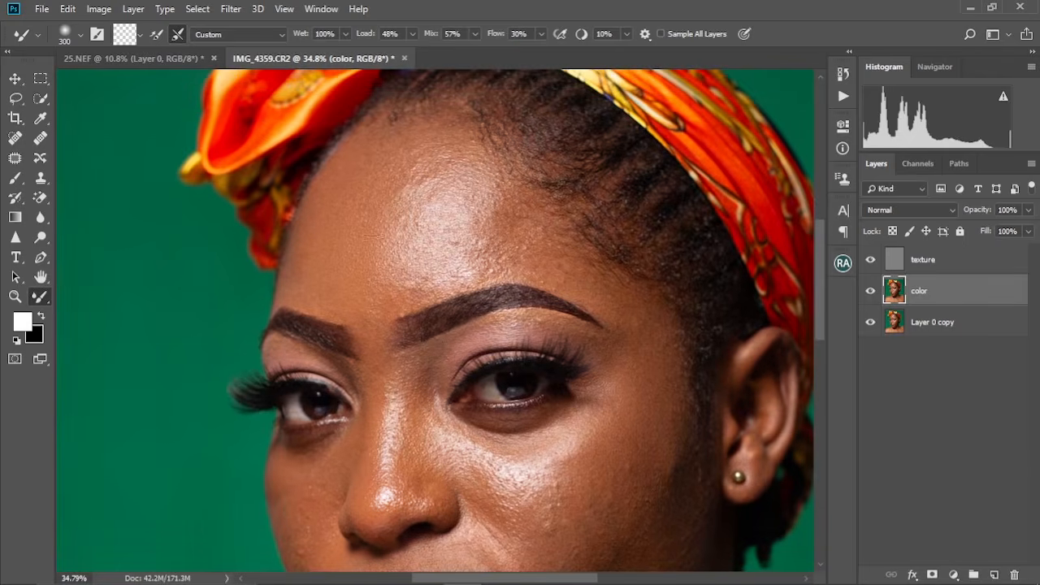
Step: Blend the bright highlight in the middle of the forehead with the Mixer Brush at sizes 250 to 300
key("bracketleft")
key("bracketleft")
key("bracketright")
key("bracketleft")
key("bracketright")
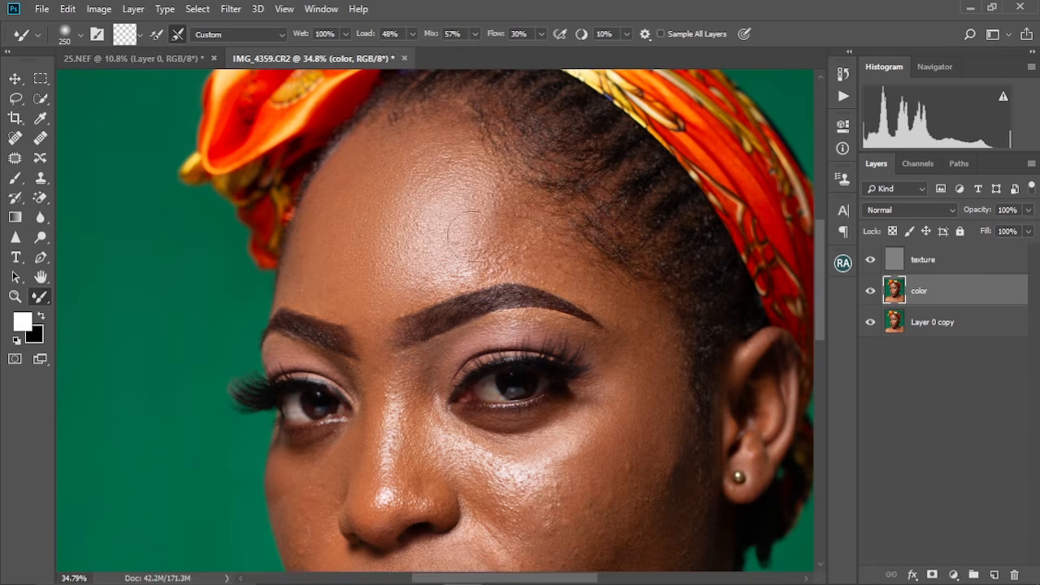
key("bracketright")
key("bracketleft")
key("bracketleft")
key("bracketleft")
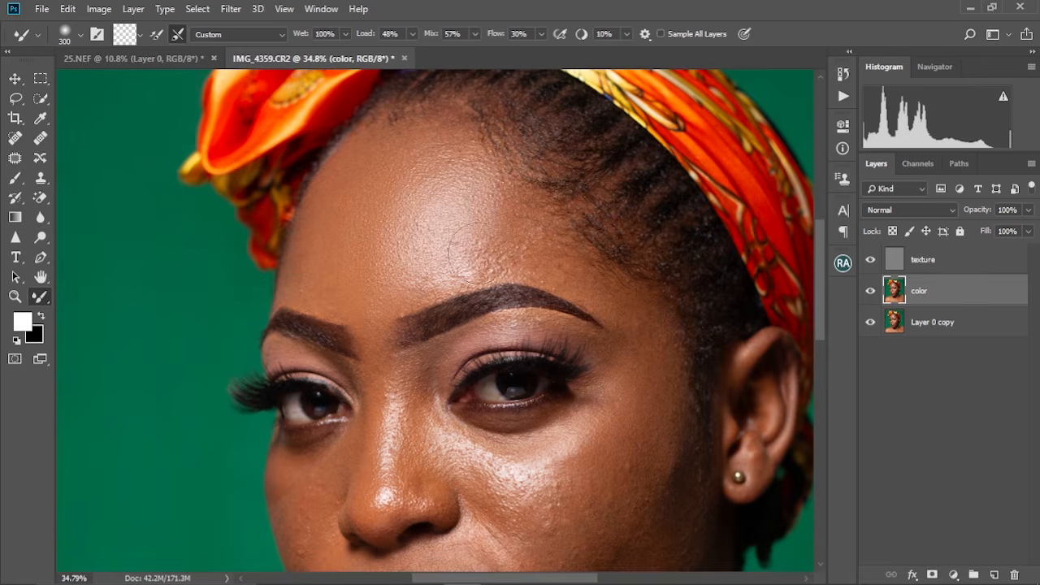
Step: Even out the remaining forehead tones above the brow and toward the hairline, ending at a brush size of 250
key("bracketright")
key("bracketright")
key("bracketright")
key("bracketright")
key("bracketright")
key("bracketleft")
key("bracketleft")
key("bracketleft")
key("bracketleft")
key("bracketright")
key("bracketright")
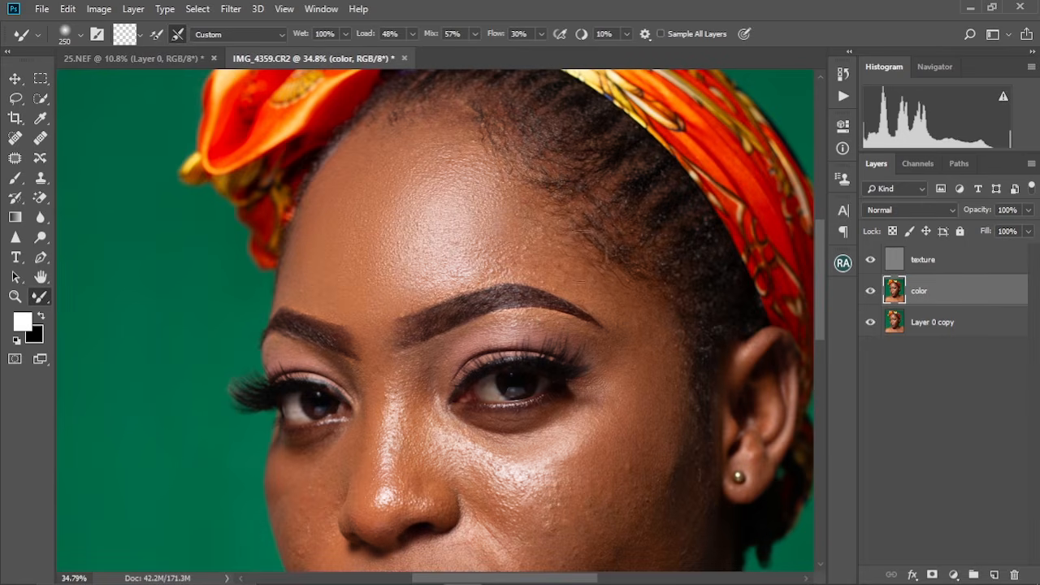
Step: Smooth the under-eye area and the highlighted cheek with the Mixer Brush at sizes 150 to 300
scroll(476, 208, "down", 3)
key("bracketleft")
key("bracketleft")
key("bracketleft")
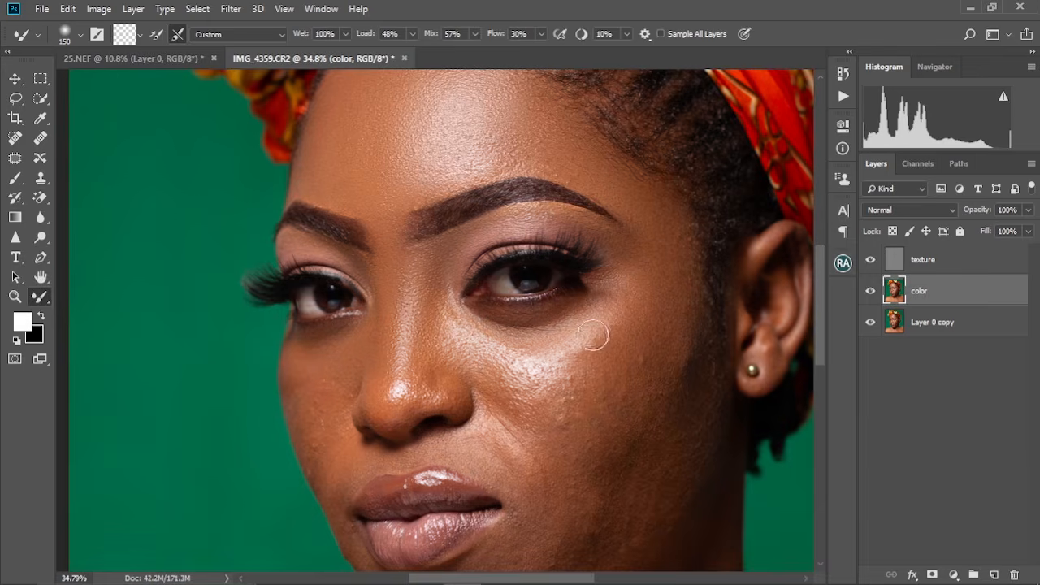
key("bracketright")
key("bracketright")
left_click_drag(649, 326, 665, 208)
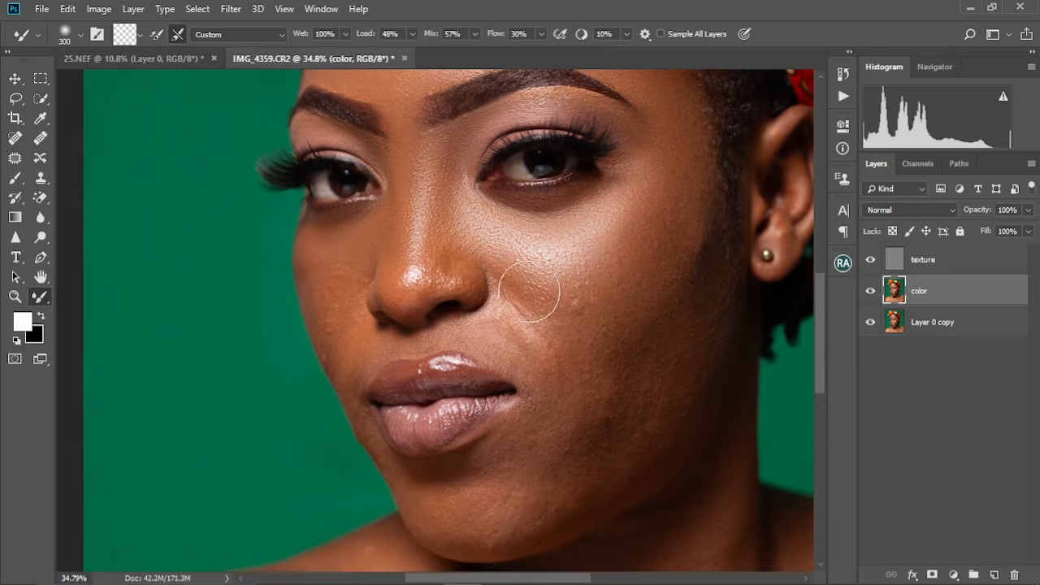
Step: Blend the lower cheek and the skin around the mouth and chin, reducing the brush from 300 to 150
scroll(626, 292, "down", 3)
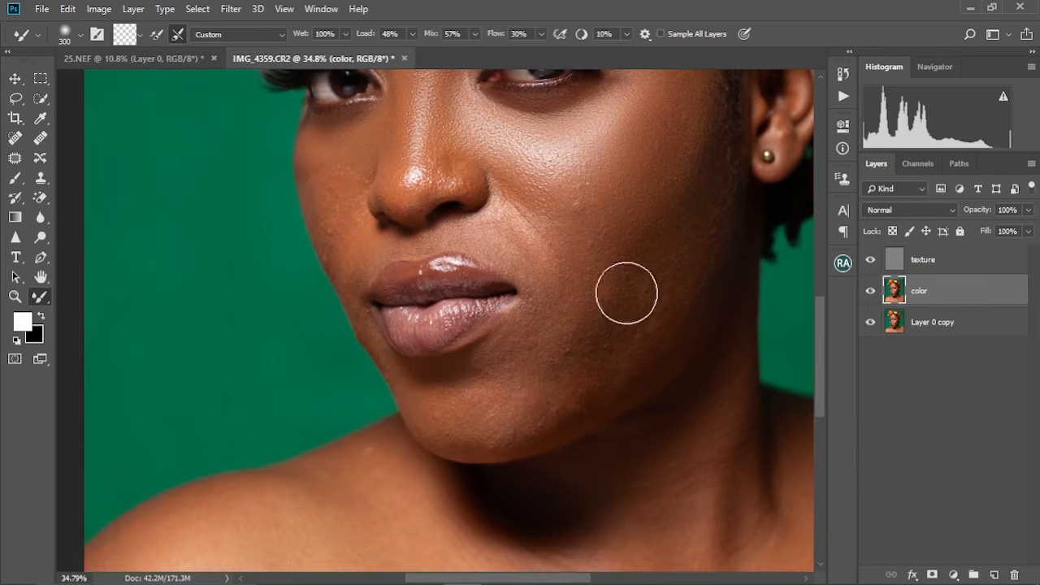
key("bracketleft")
key("bracketleft")
key("bracketleft")
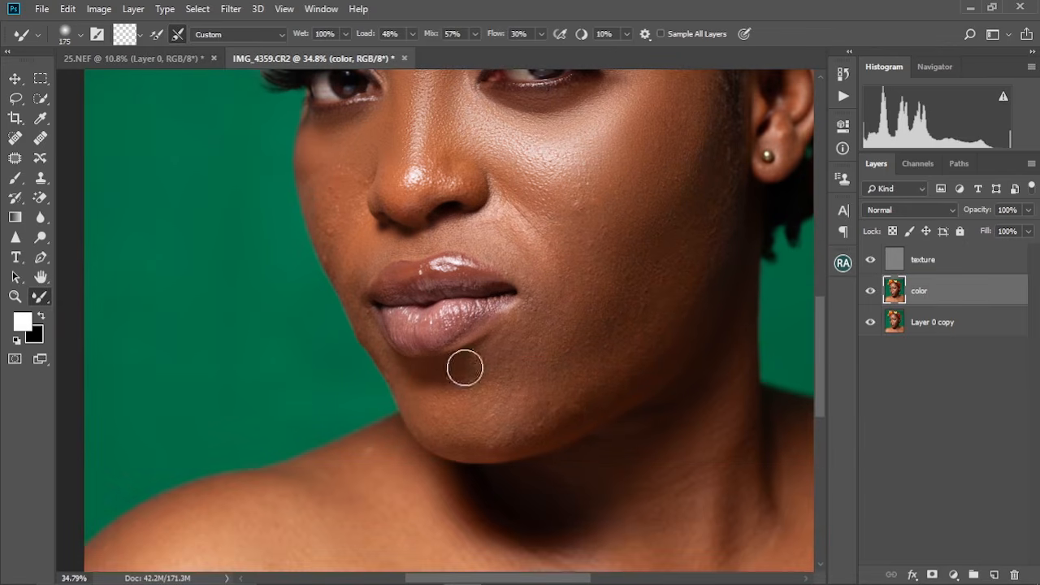
key("bracketleft")
Step: Smooth the shadowed far cheek, nose and upper lip area with brush sizes 150 and 100, and check the whole face
left_click_drag(349, 283, 448, 318)
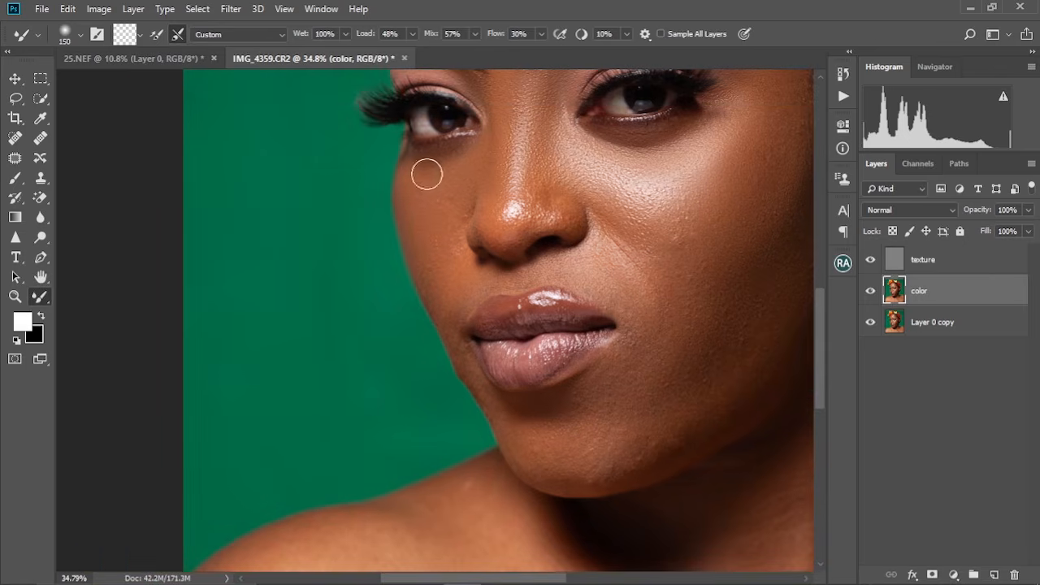
key("bracketleft")
key("bracketleft")
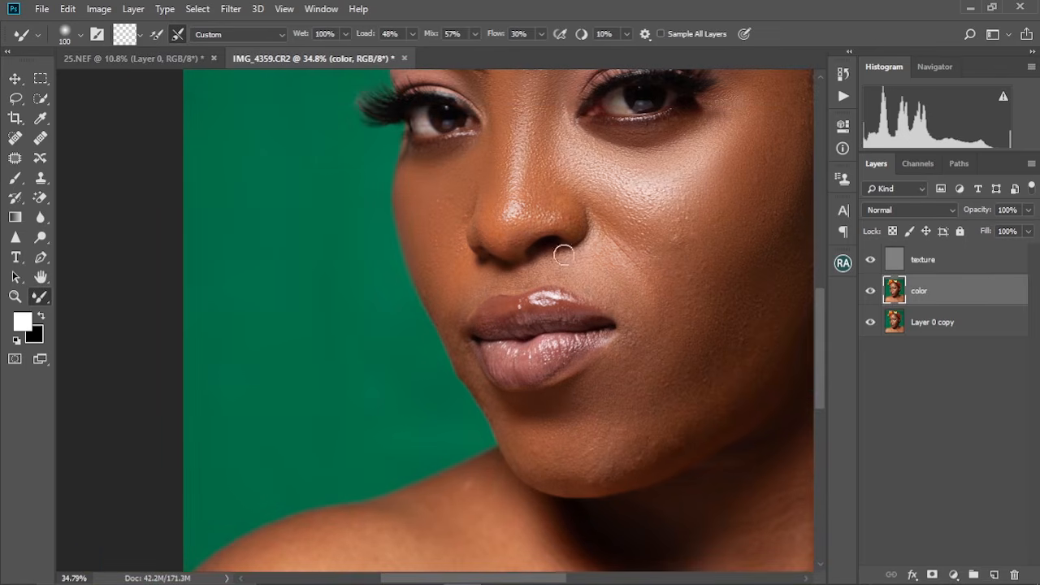
key("bracketleft")
key("bracketleft")
scroll(799, 301, "down", 3)
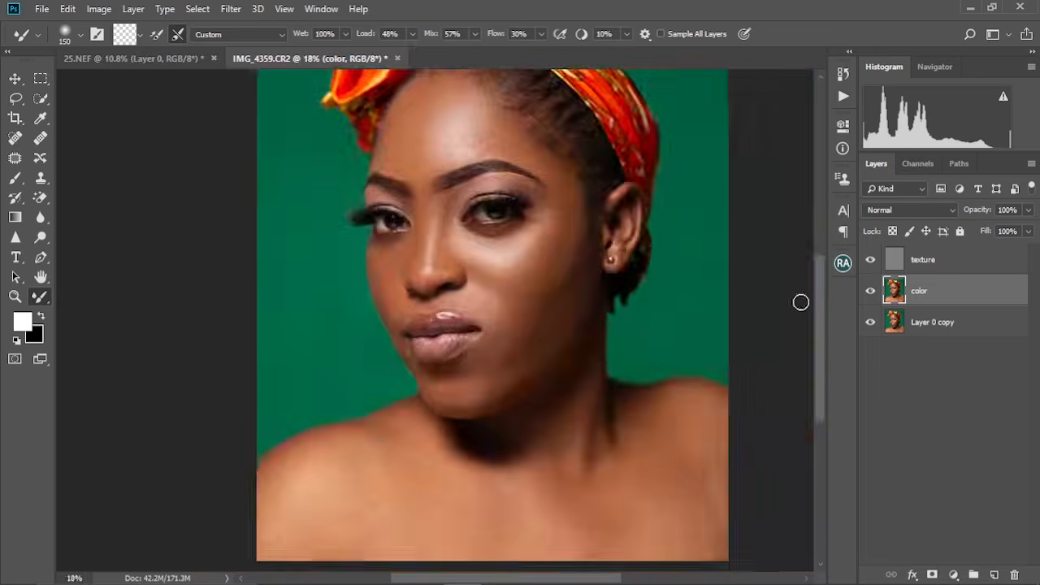
scroll(463, 344, "up", 3)
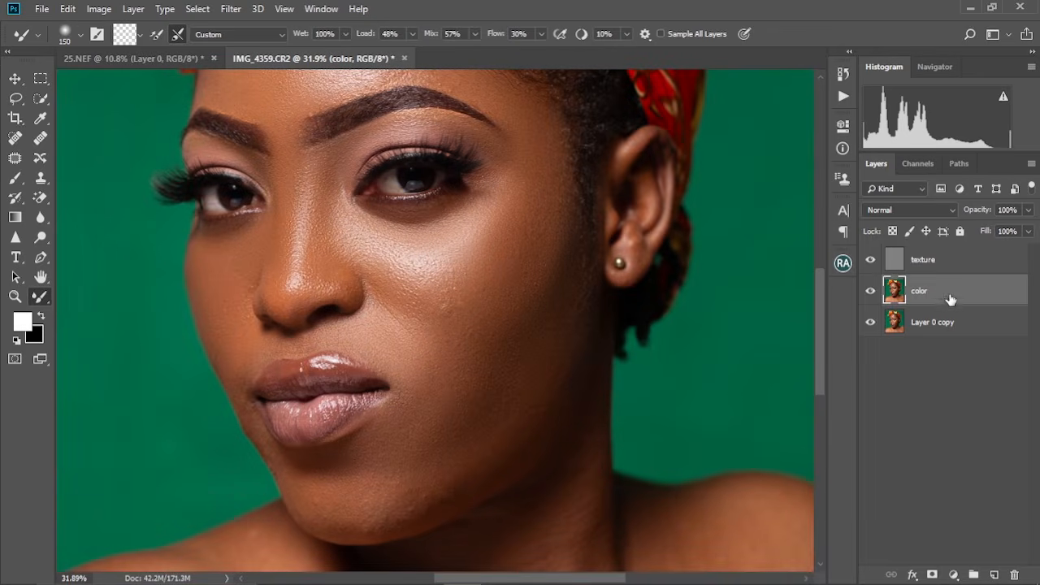
Step: Group the texture and color layers and toggle the group's visibility to compare before and after
left_click(935, 268)
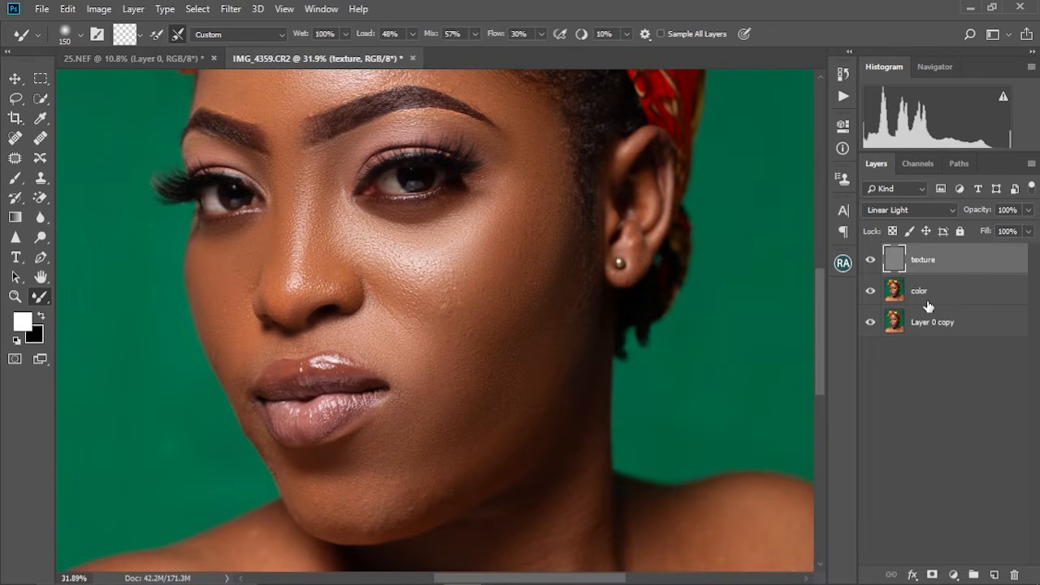
left_click(929, 298, "shift")
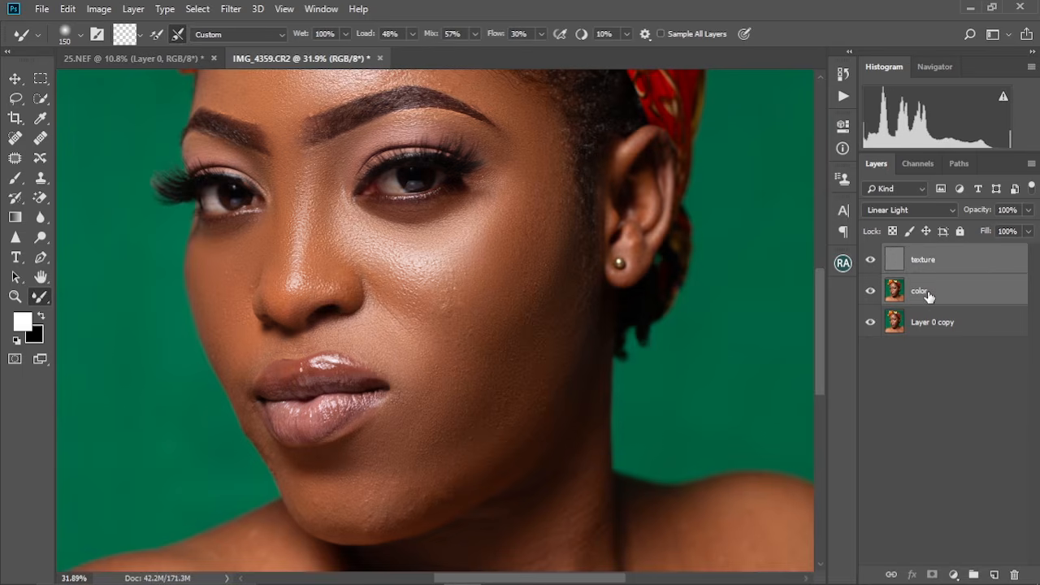
key("ctrl+g")
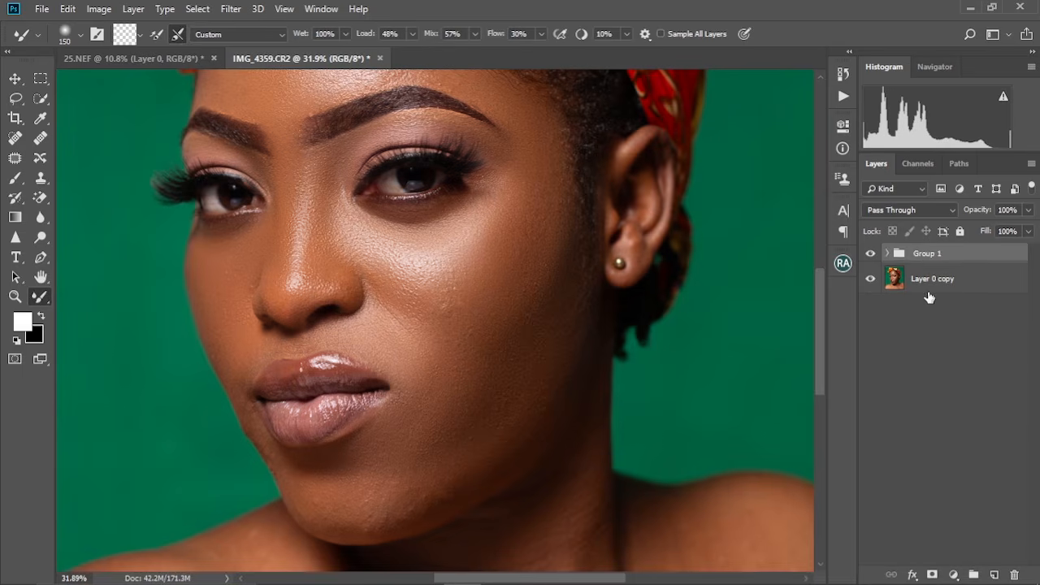
left_click(871, 254)
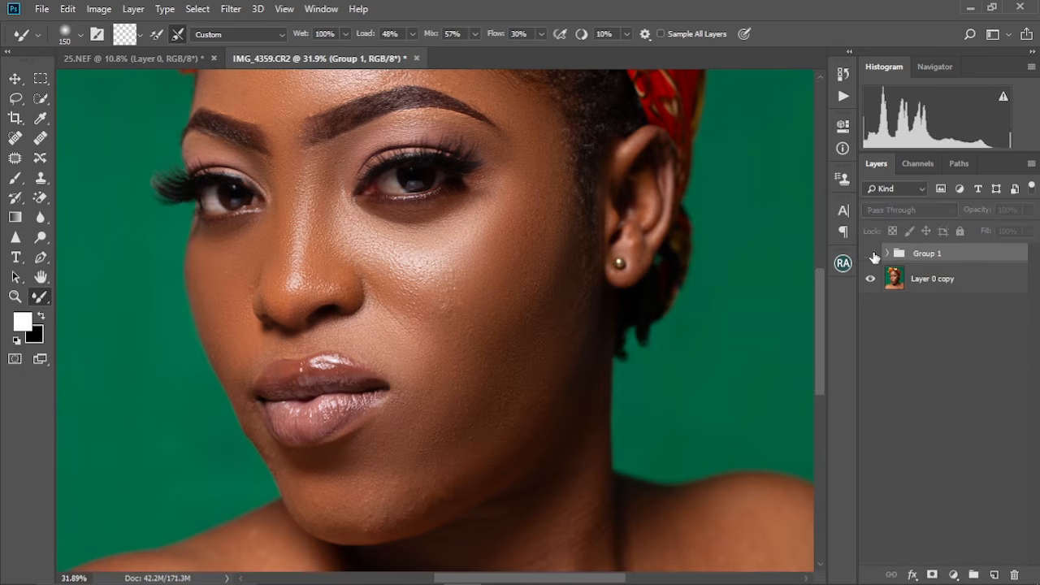
left_click(872, 254)
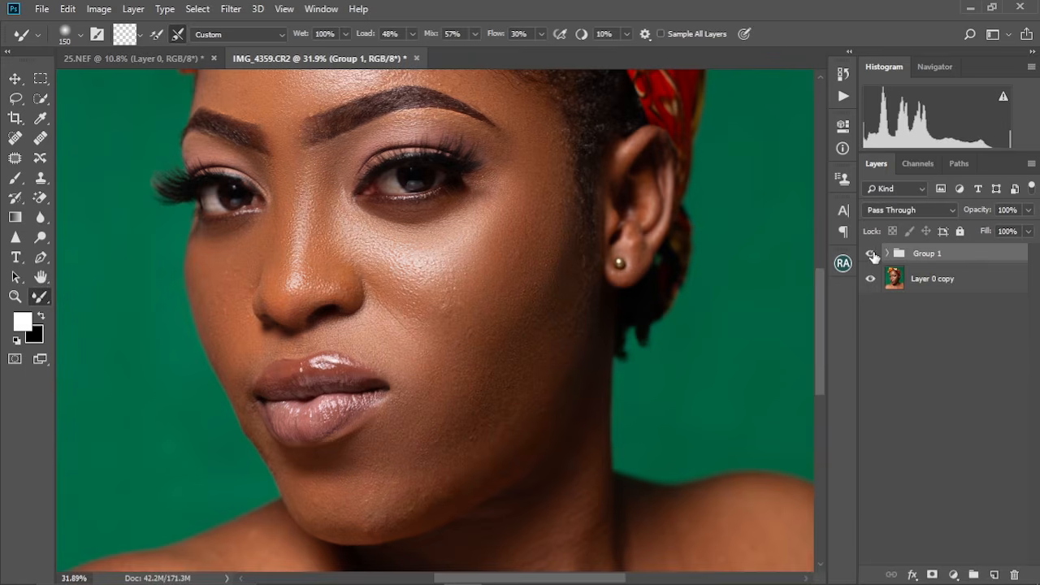
Step: Select the color layer inside the group and blend the lower face with the Mixer Brush at sizes 200 to 300
left_click(887, 253)
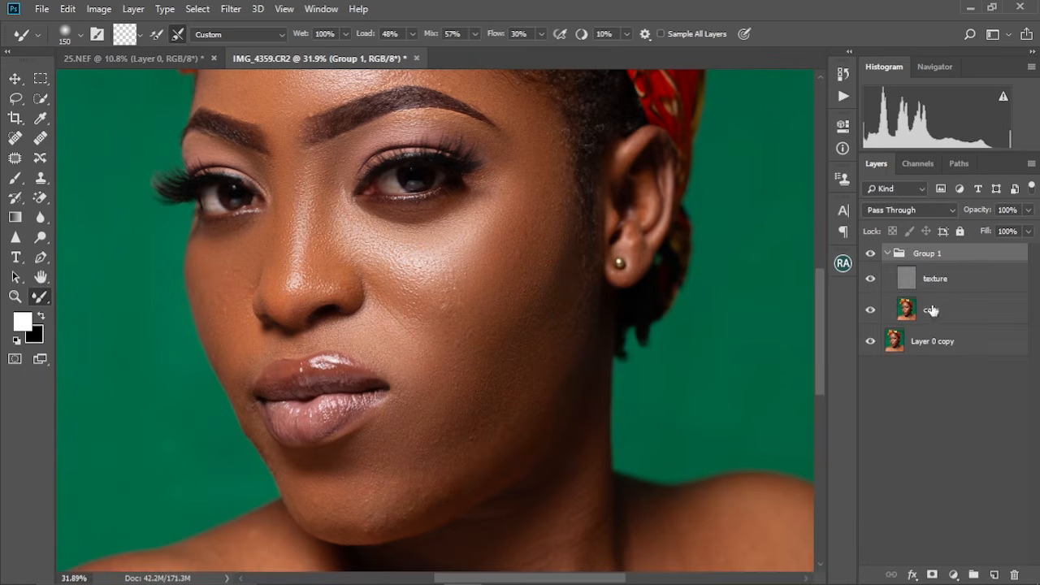
left_click(947, 316)
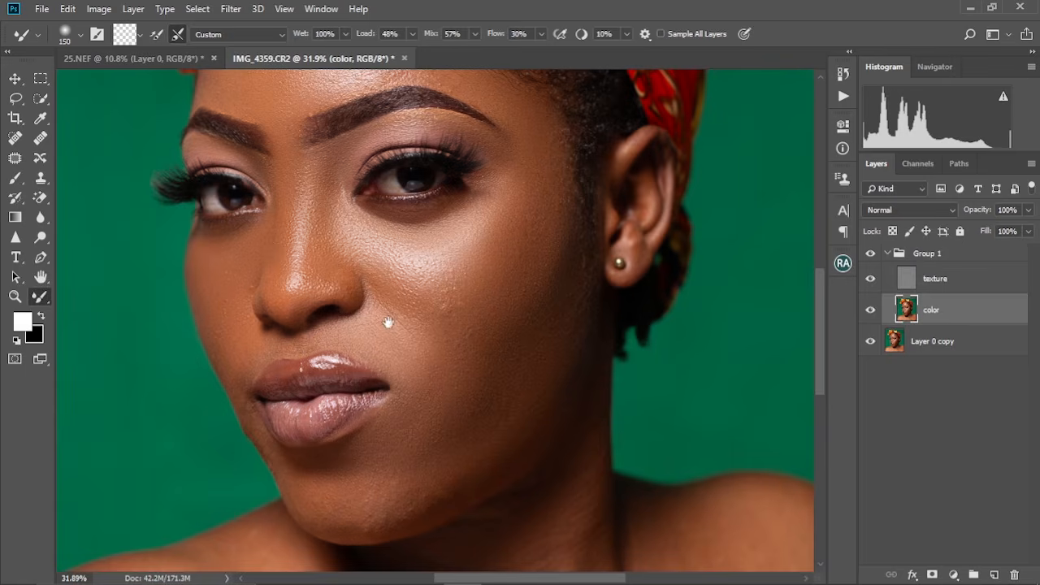
left_click_drag(388, 323, 379, 235)
key("bracketright")
key("bracketright")
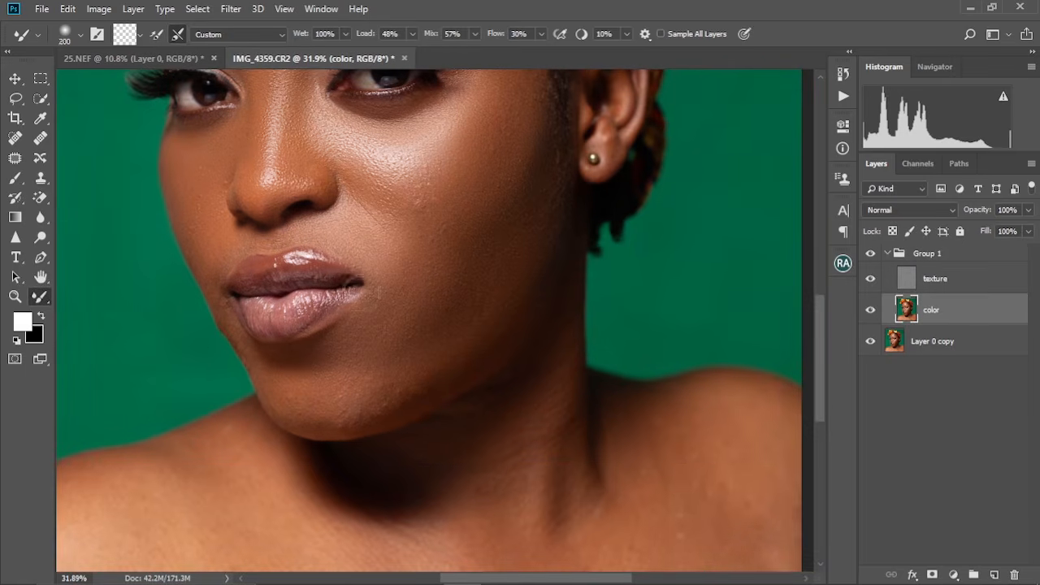
key("bracketright")
key("bracketright")
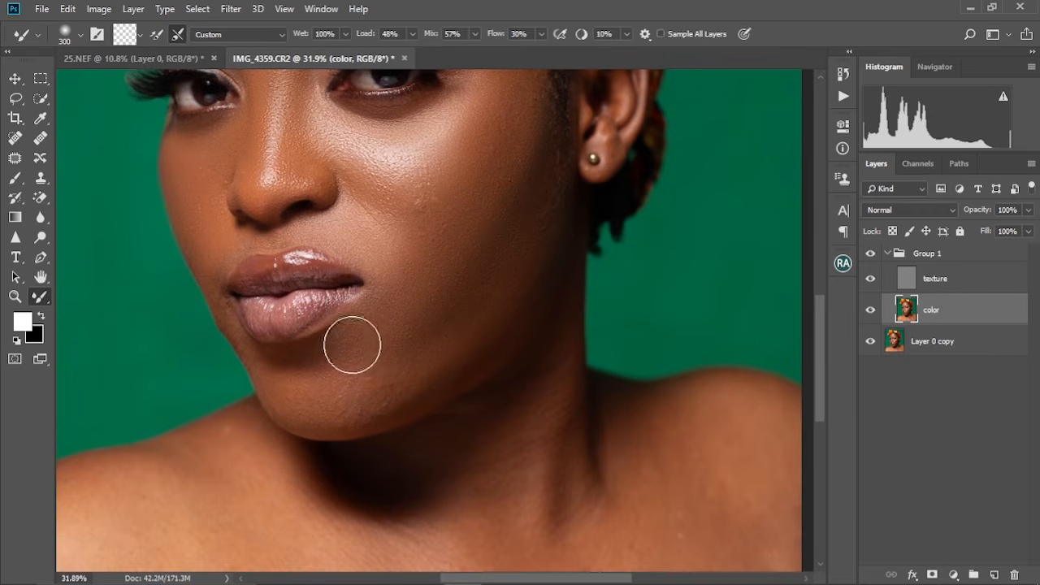
Step: Blend the chin, the shadowed far cheek and the side of the nose, reducing the Mixer Brush to 150 and 80
key("bracketleft")
key("bracketleft")
key("bracketleft")
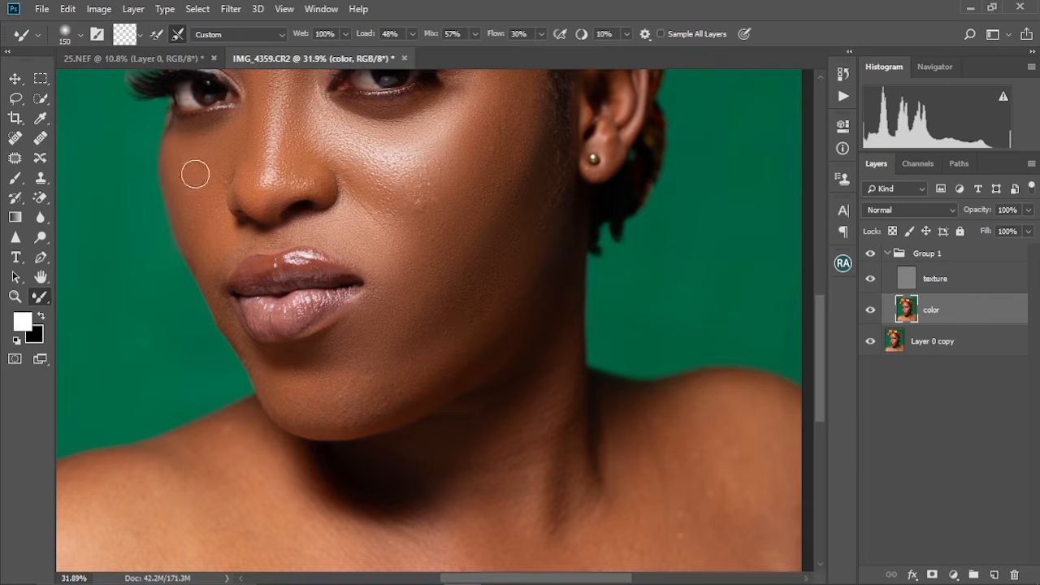
key("bracketleft")
key("bracketleft")
key("bracketleft")
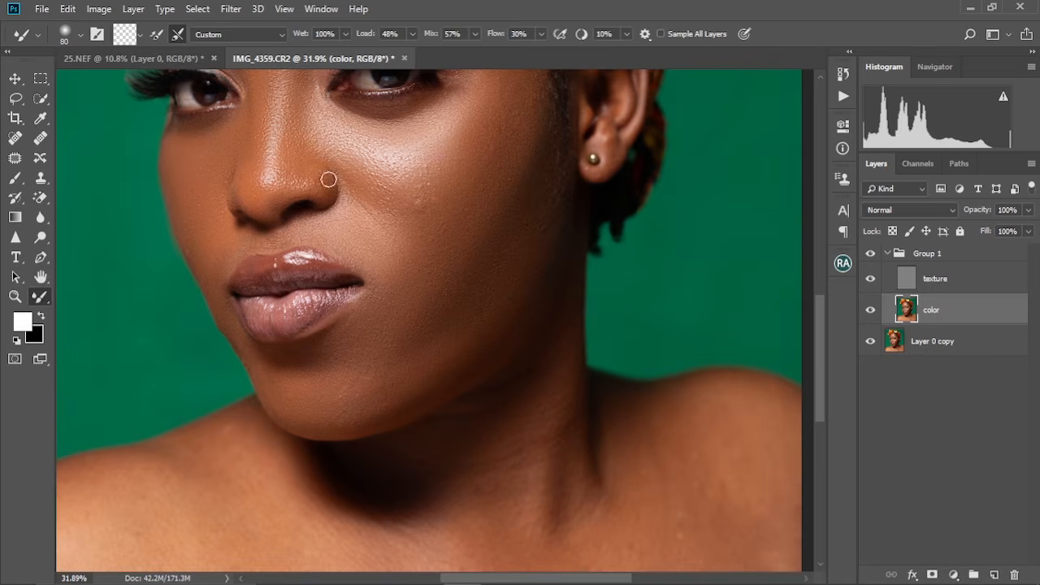
Step: Smooth the near cheek below the eye highlight with the Mixer Brush enlarged from 150 to 250
left_click_drag(380, 139, 349, 243)
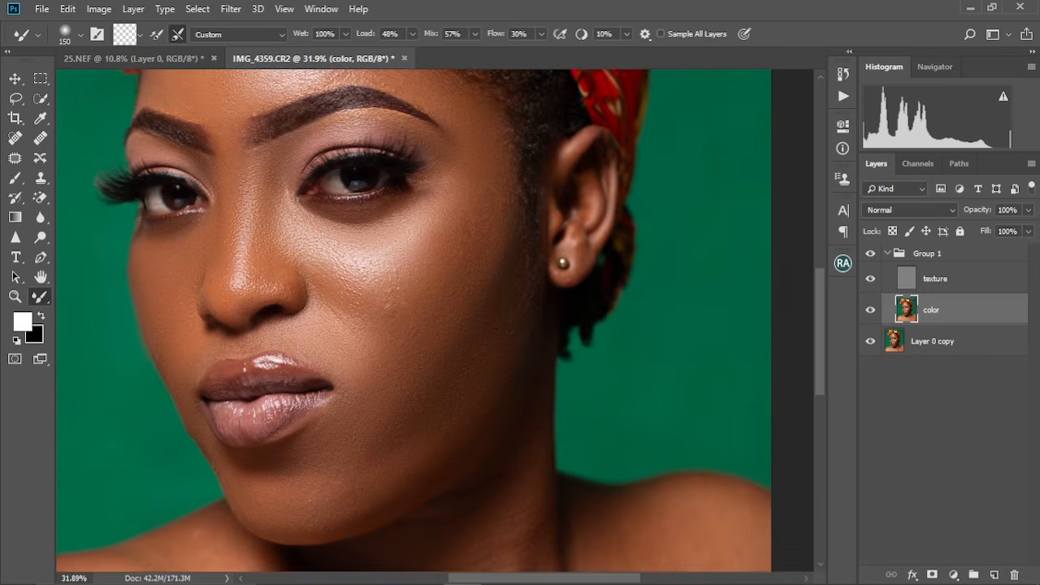
key("bracketright")
key("bracketright")
key("bracketright")
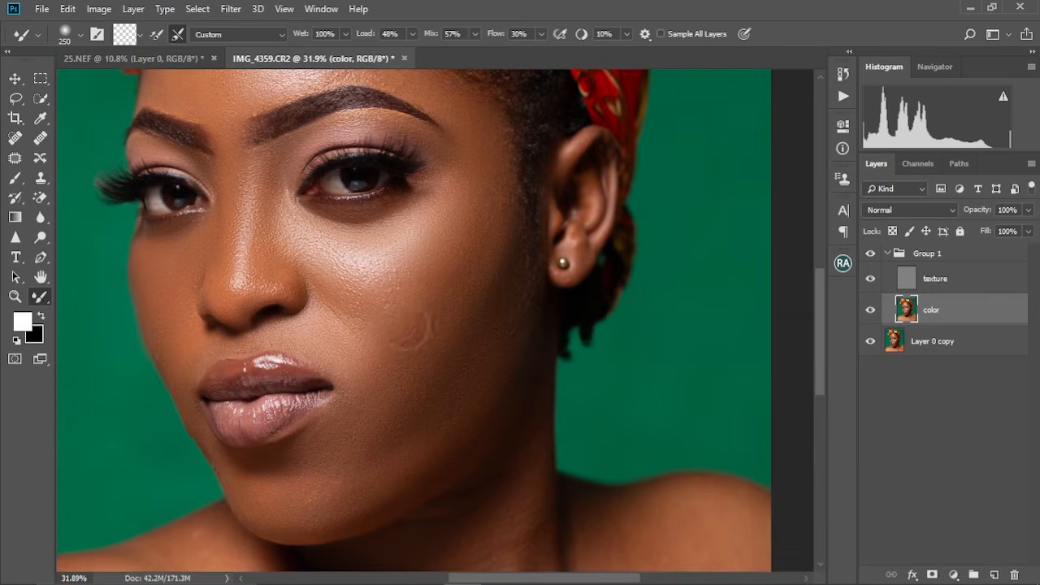
key("bracketright")
key("bracketright")
left_click_drag(433, 119, 461, 243)
scroll(427, 178, "down", 5)
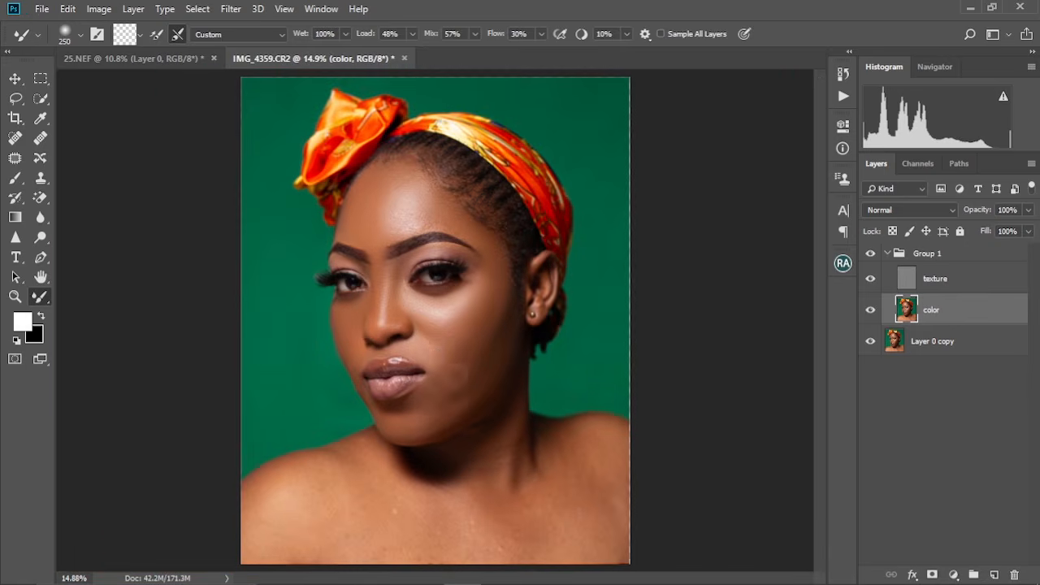
Step: Toggle the visibility of Group 1 to compare the face before and after
scroll(458, 388, "up", 6)
left_click_drag(463, 304, 435, 351)
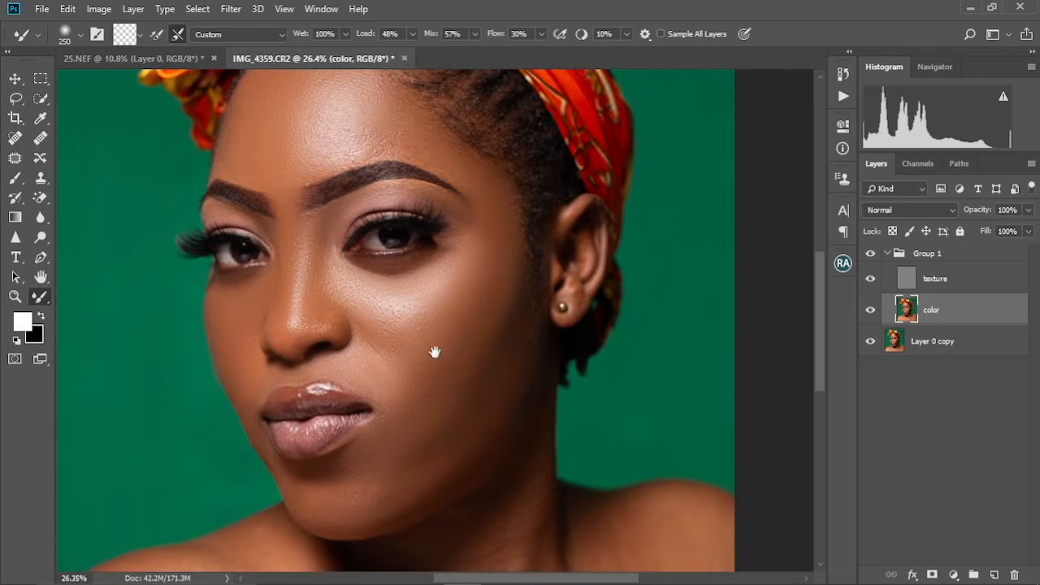
left_click(872, 253)
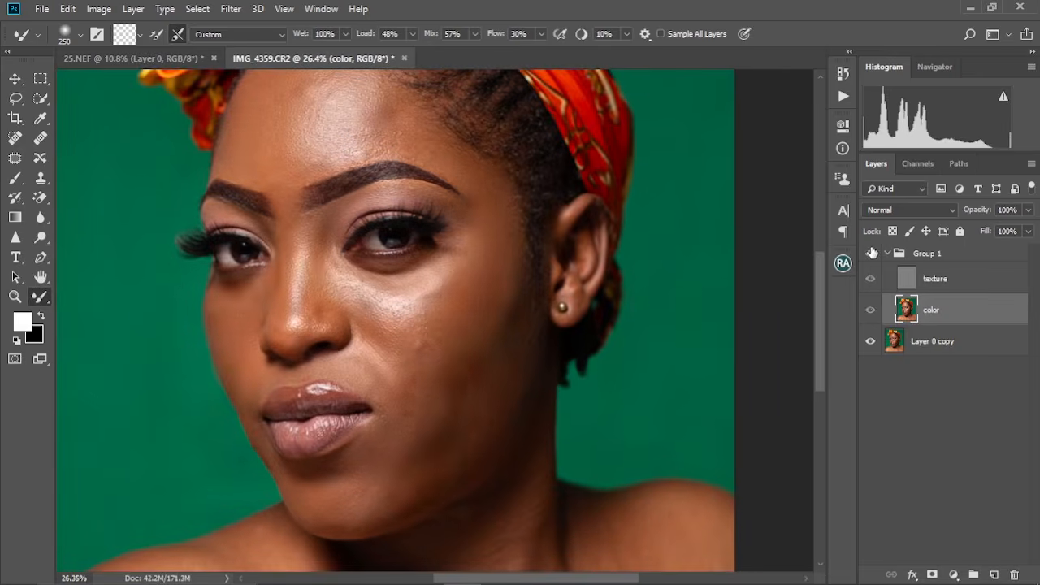
left_click(872, 253)
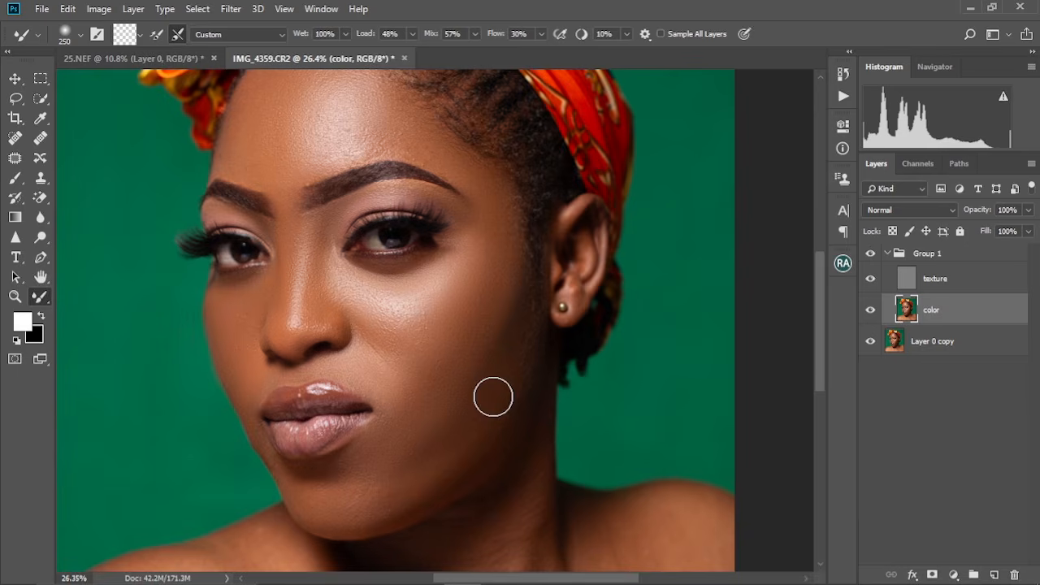
Step: Blend the near cheek and jaw into even tones with Mixer Brush sizes 400 and 300
key("bracketright")
key("bracketright")
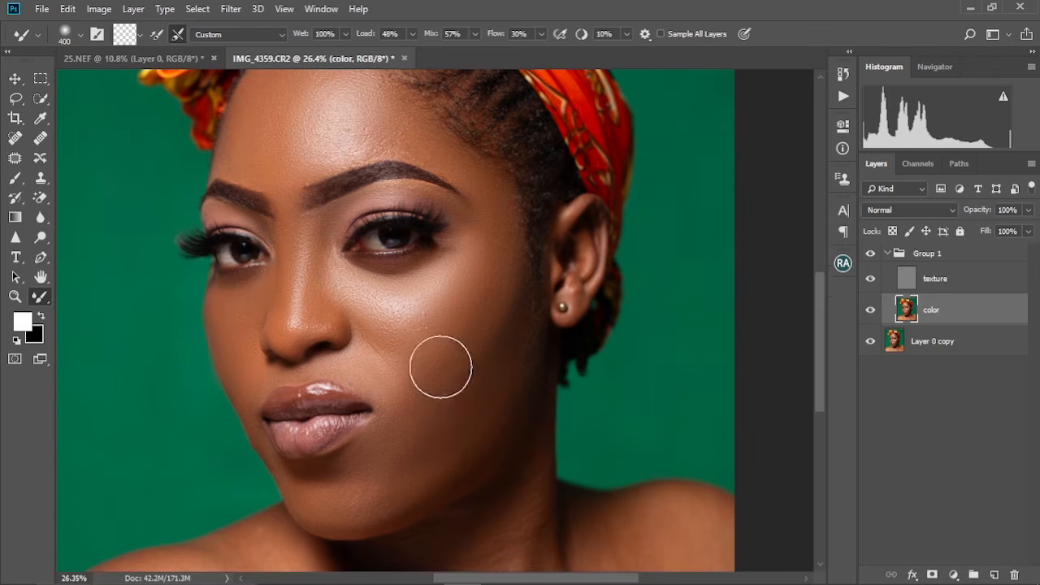
scroll(463, 356, "down", 3)
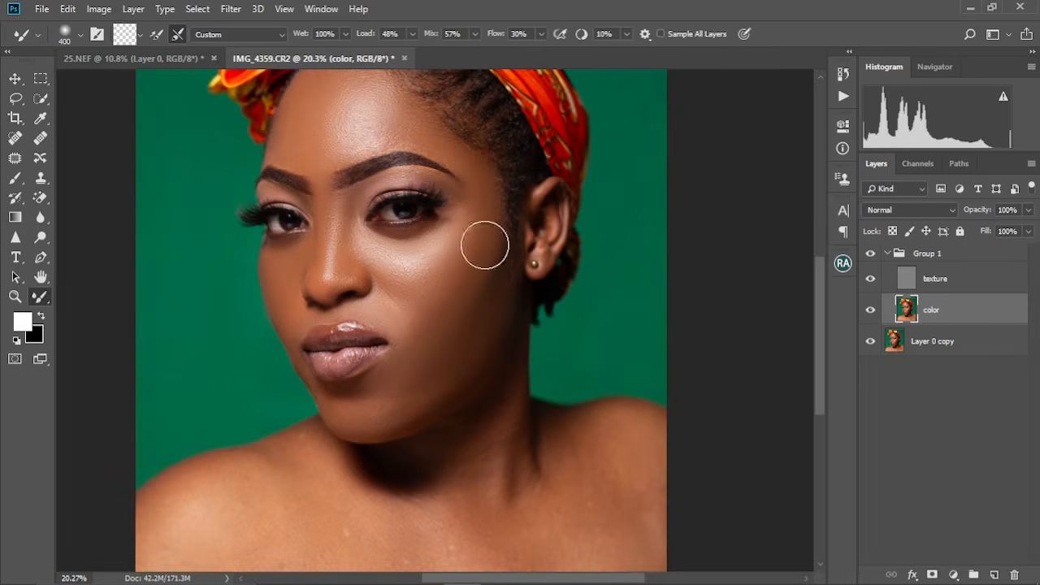
key("bracketleft")
key("bracketleft")
key("bracketleft")
key("bracketleft")
key("bracketright")
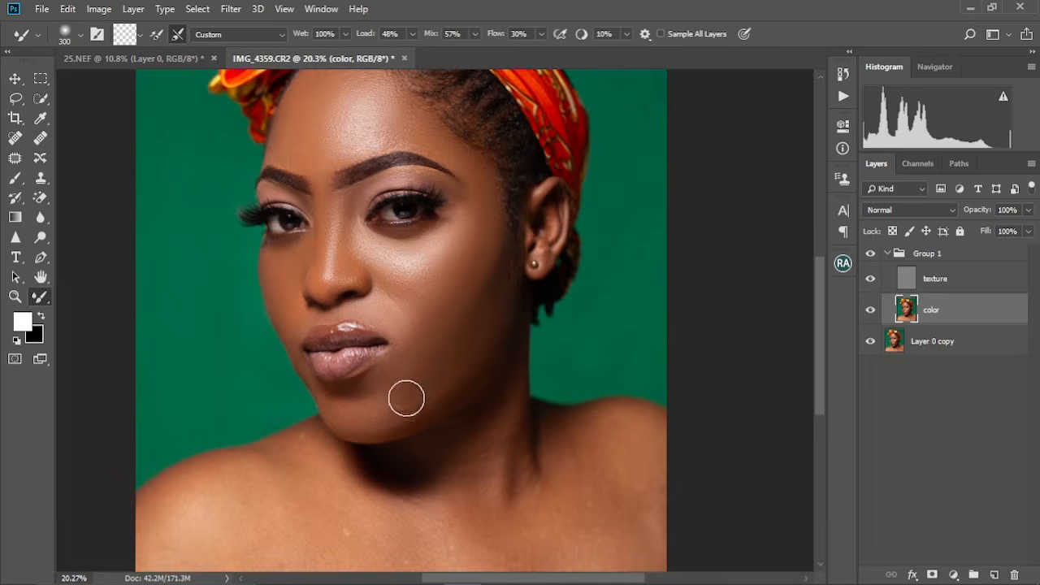
Step: Refine the blending along the chin and jawline with the Mixer Brush at size 200
scroll(385, 404, "up", 1)
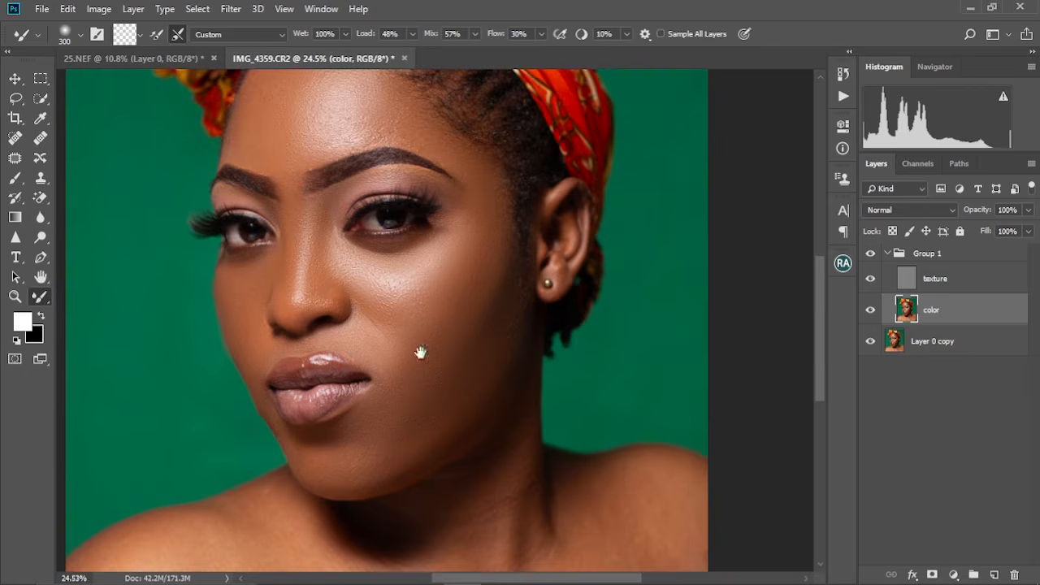
scroll(452, 290, "down", 3)
scroll(455, 325, "up", 3)
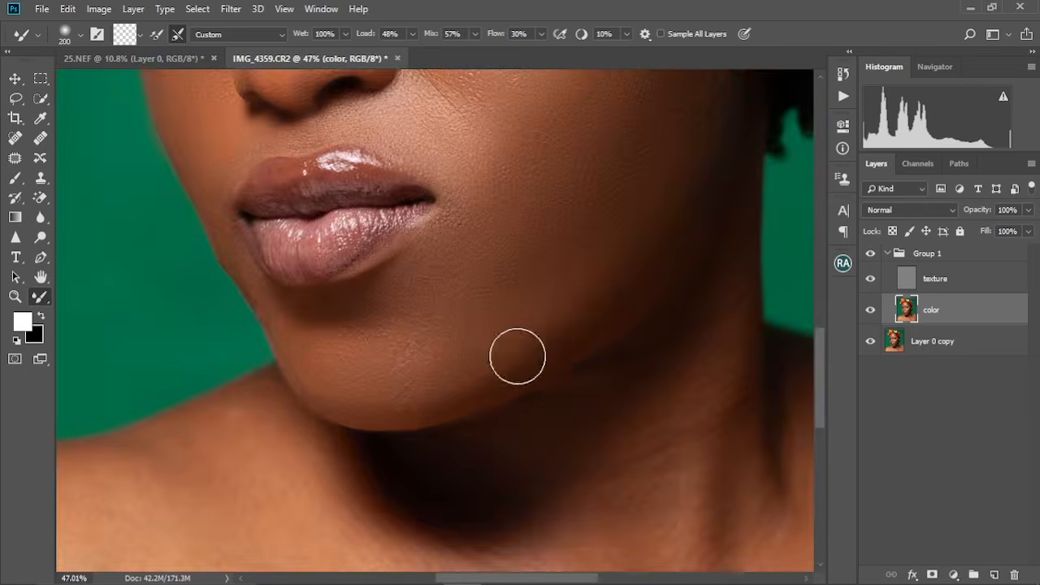
Step: Smooth the chest skin with the Mixer Brush at size 500, reducing it to 250 for the shadow under the jaw
scroll(465, 350, "down", 4)
scroll(465, 350, "down", 1)
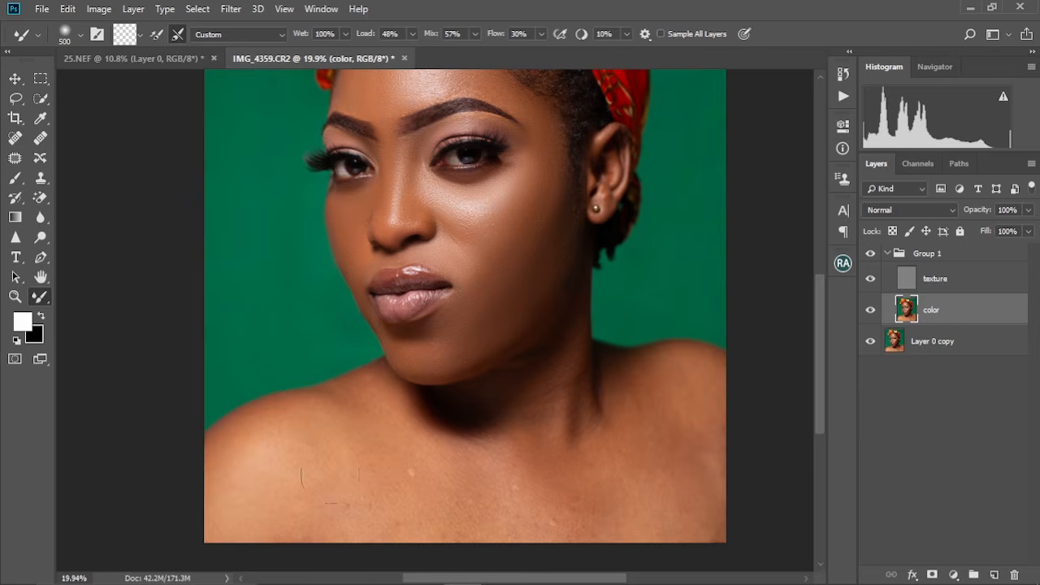
key("bracketleft")
key("bracketleft")
key("bracketleft")
key("bracketleft")
key("bracketleft")
key("bracketleft")
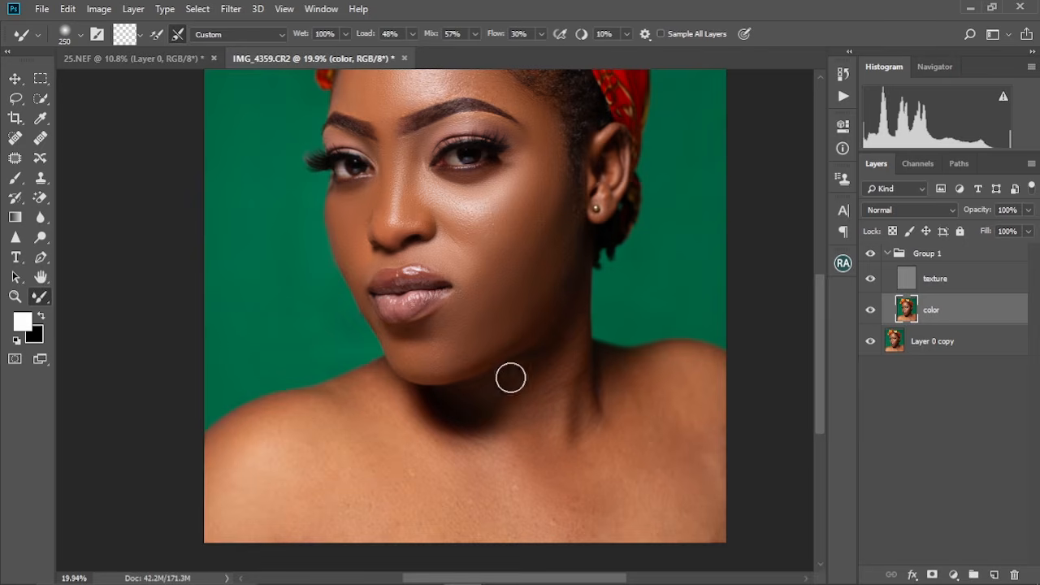
Step: Blend the neck, collarbone and shoulder beneath the ear with Mixer Brush sizes 400 and 500
key("bracketright")
key("bracketright")
left_click_drag(626, 418, 610, 326)
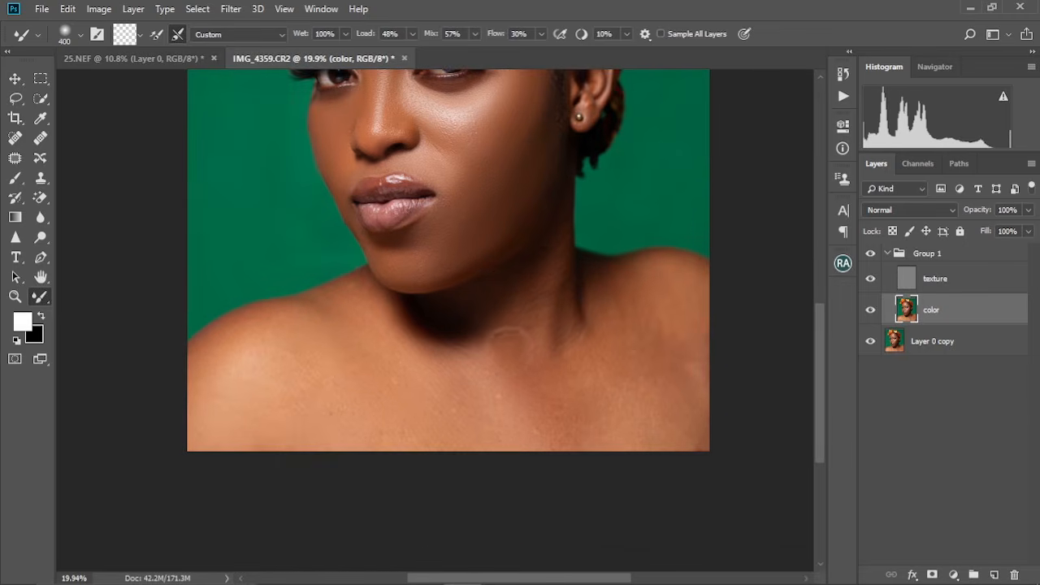
key("bracketright")
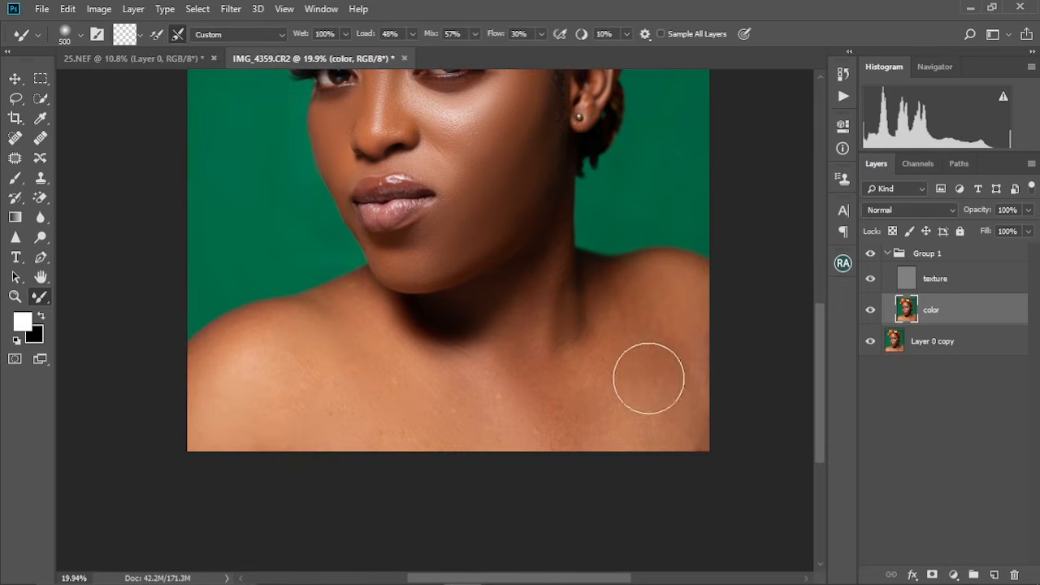
scroll(740, 420, "up", 2)
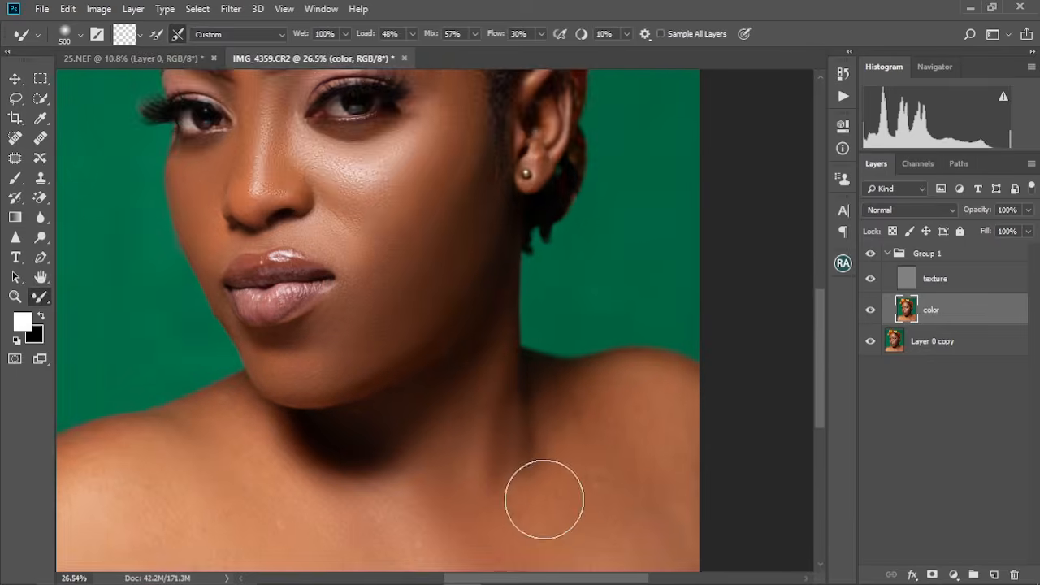
left_click_drag(544, 498, 506, 352)
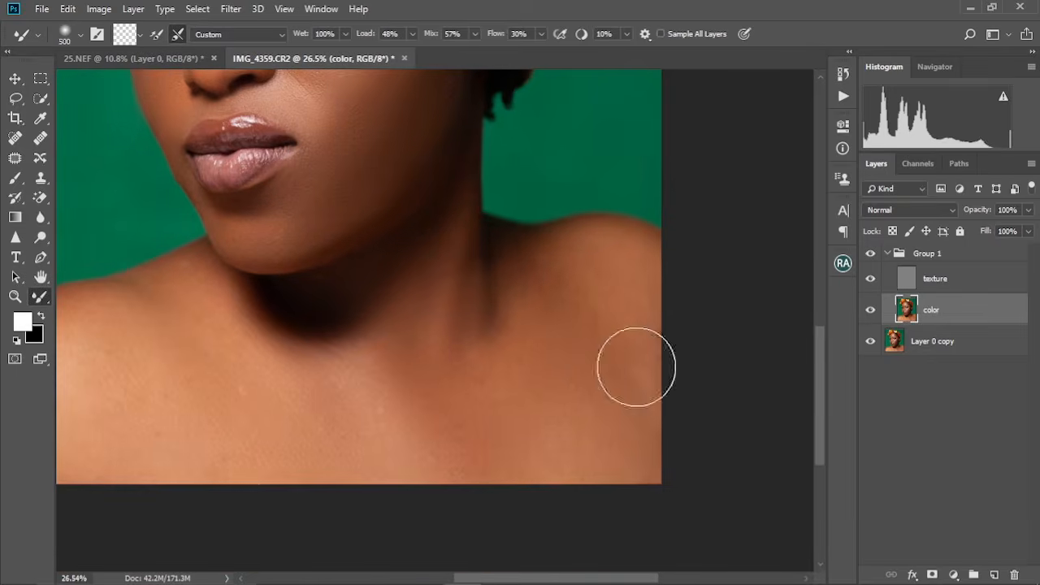
Step: Even out the opposite shoulder, the skin beside the chin and the upper chest with brush sizes 200 and 300
key("bracketleft")
key("bracketleft")
key("bracketleft")
key("bracketright")
key("bracketright")
key("ctrl+0")
scroll(378, 480, "up", 8)
key("bracketleft")
key("bracketleft")
key("bracketleft")
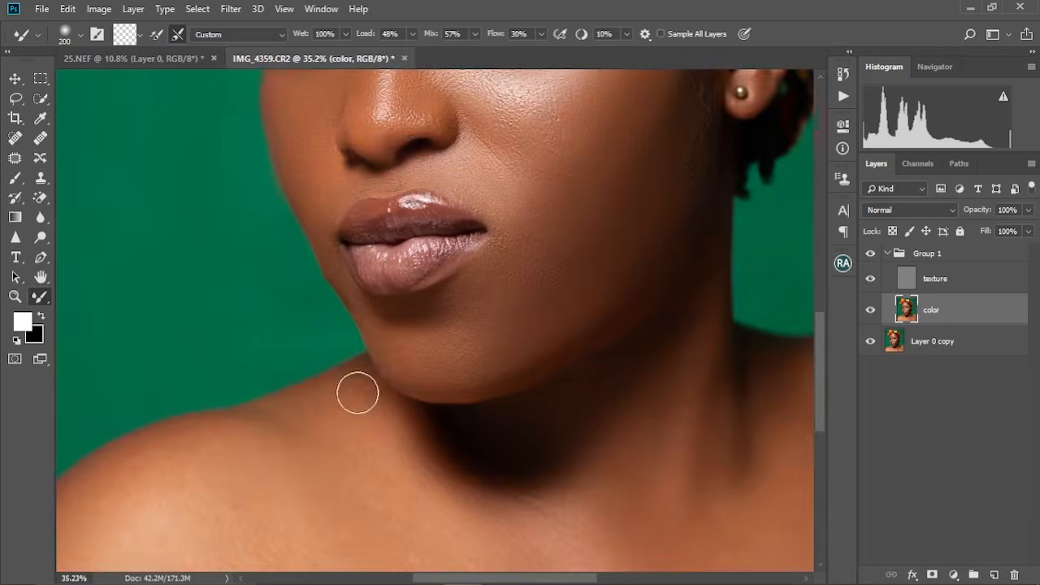
key("bracketright")
Step: Compare the whole portrait and the face before and after by toggling the visibility of Group 1
scroll(244, 398, "down", 2)
scroll(238, 467, "down", 6)
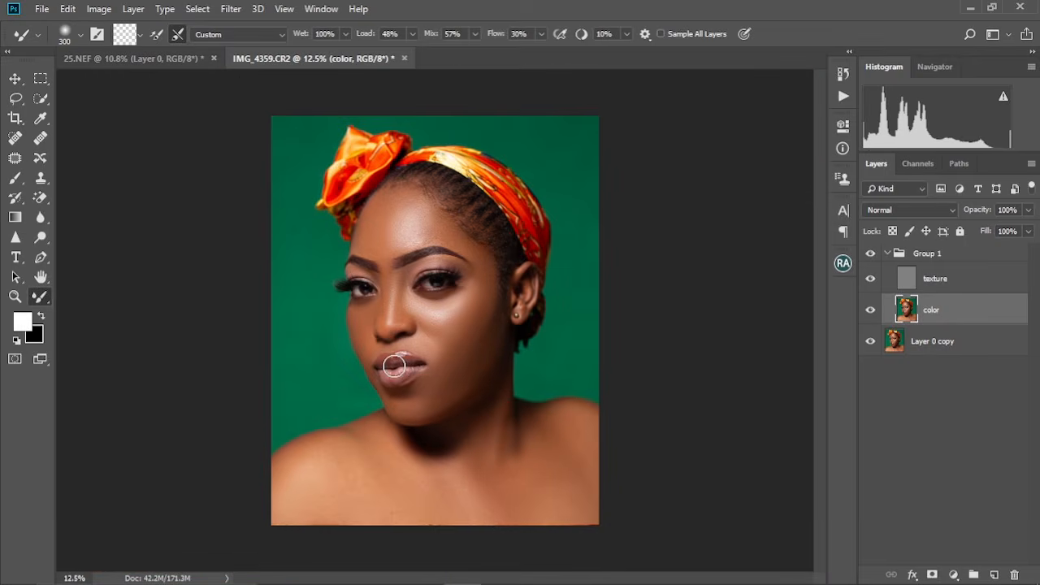
scroll(438, 341, "up", 4)
key("ctrl+0")
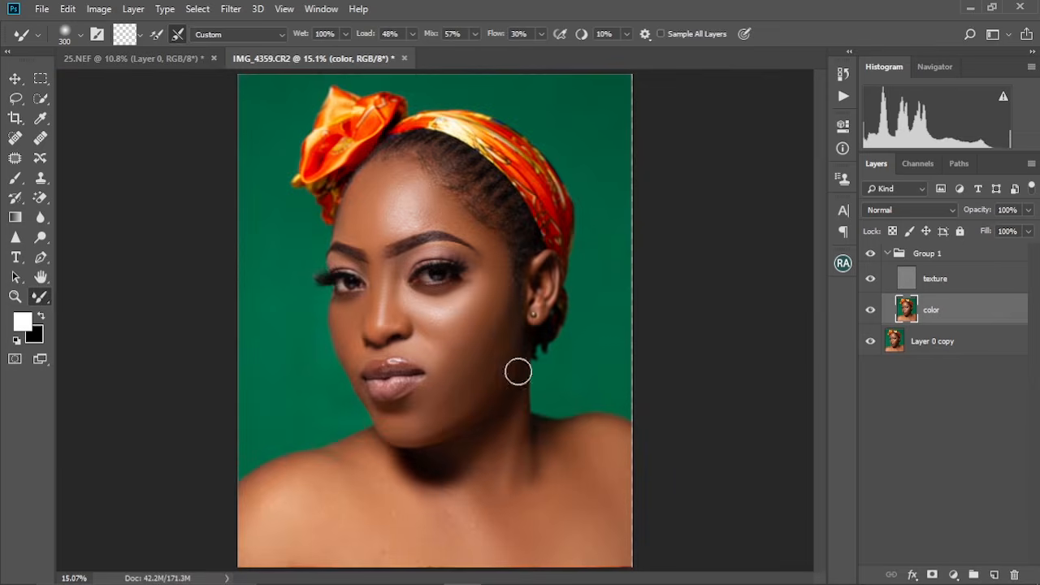
left_click(873, 254)
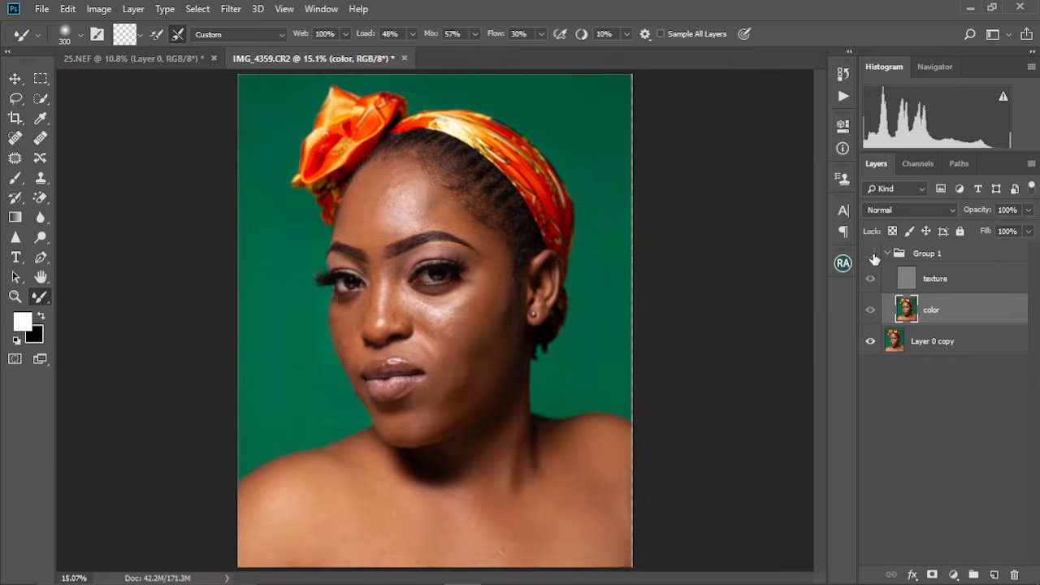
left_click(872, 254)
scroll(497, 336, "up", 3)
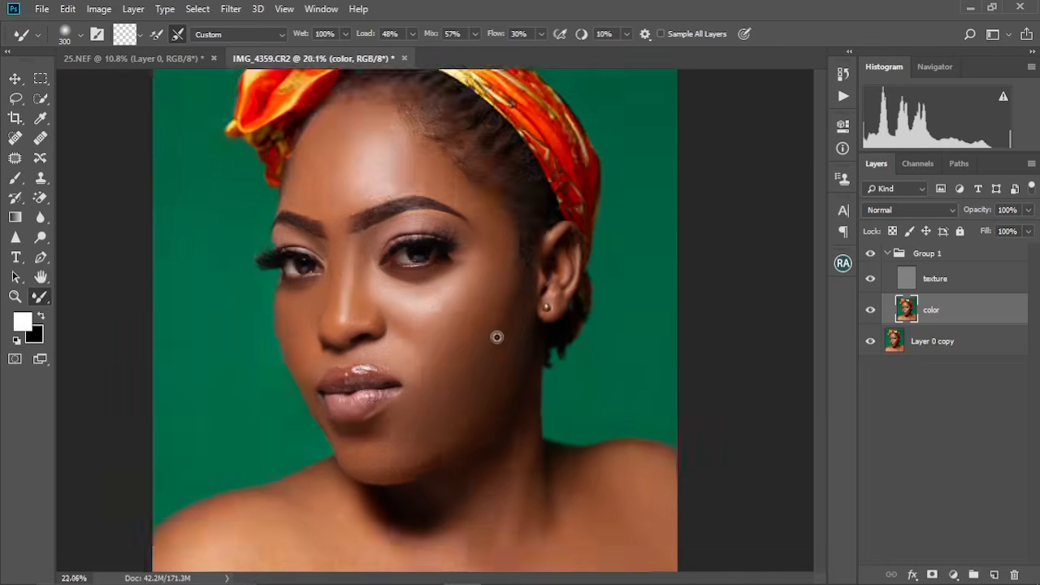
scroll(506, 309, "up", 1)
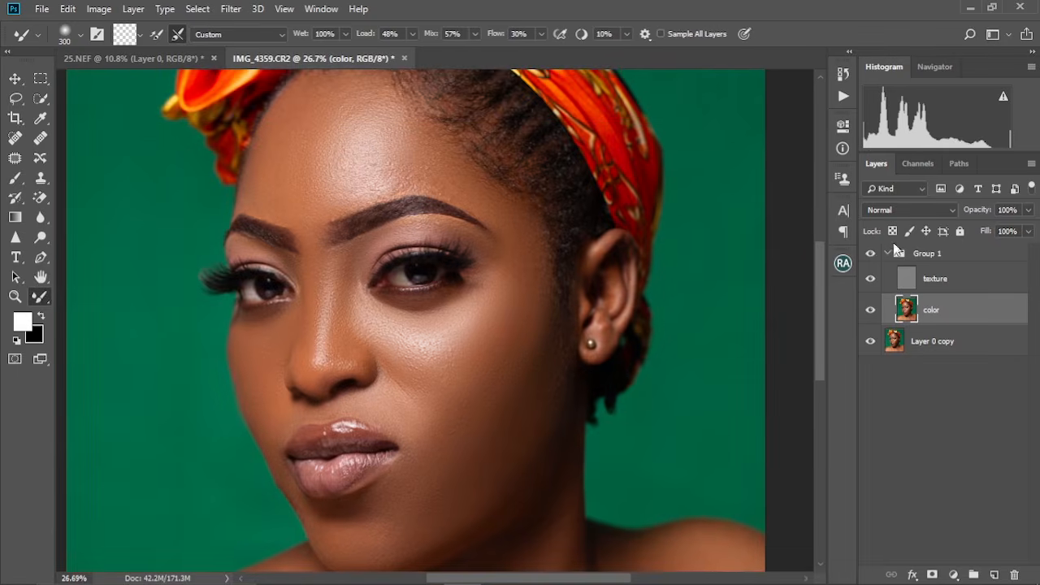
left_click(872, 254)
left_click(872, 254)
Step: Inspect the forehead and eye area in close-up with Group 1 hidden and shown, and review the full portrait
scroll(441, 213, "up", 4)
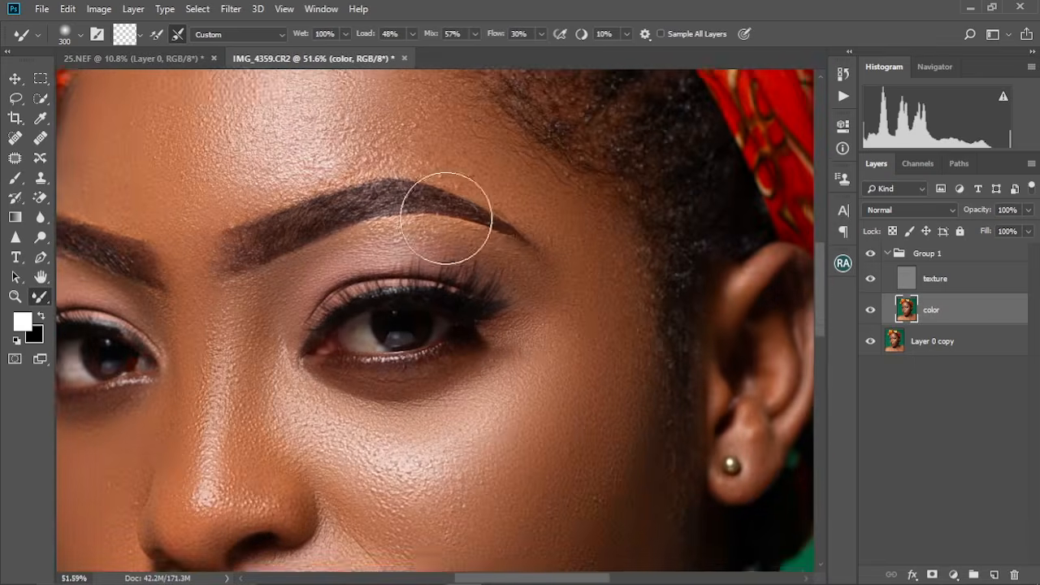
left_click_drag(442, 209, 529, 271)
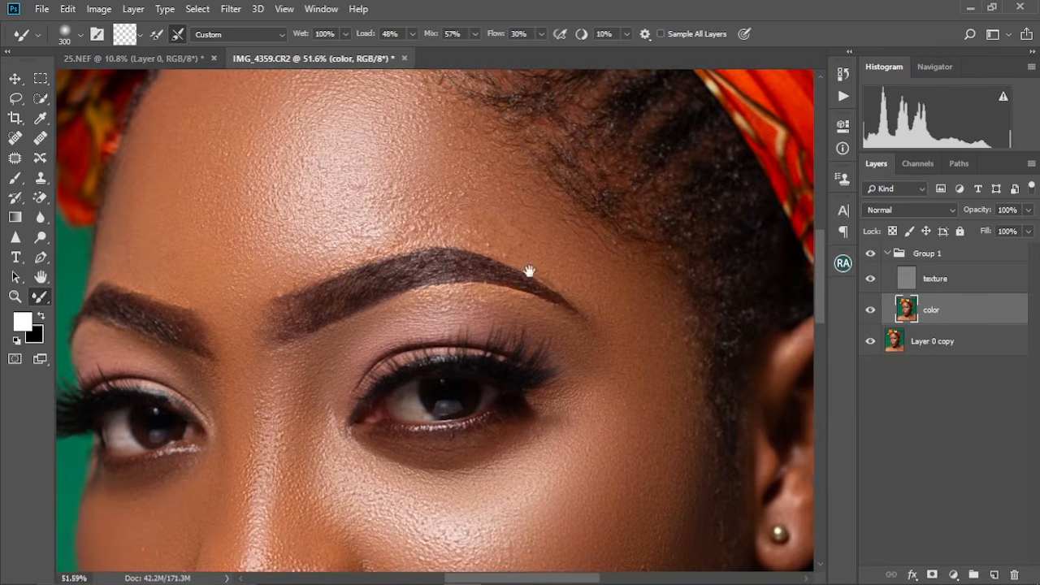
left_click(870, 255)
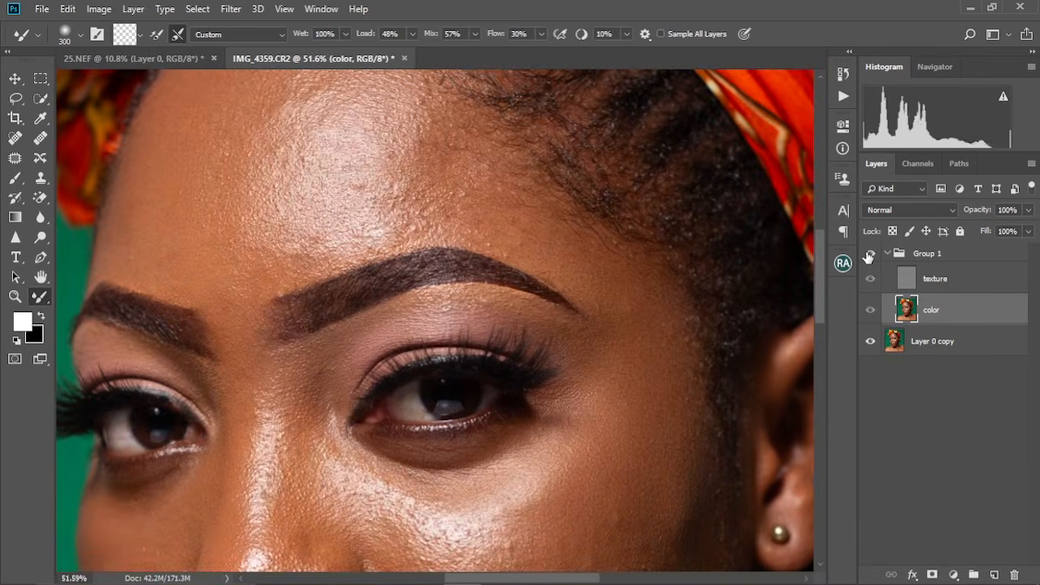
left_click(870, 254)
key("ctrl+minus")
key("ctrl+minus")
key("ctrl+minus")
key("ctrl+minus")
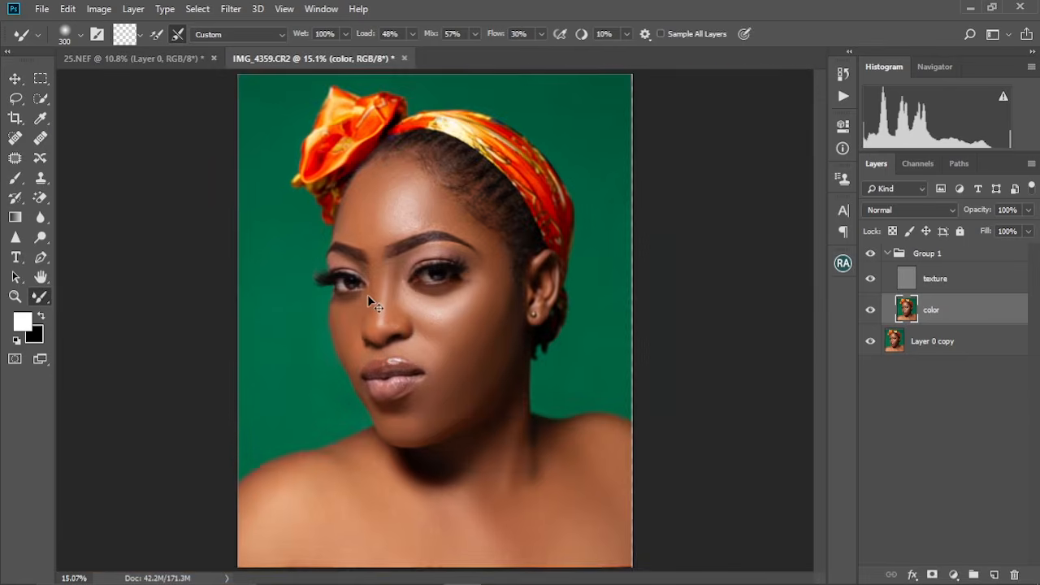
Step: Reduce the Mixer Brush to size 80 for the skin around the brows, eyes and nose bridge
scroll(382, 291, "up", 5)
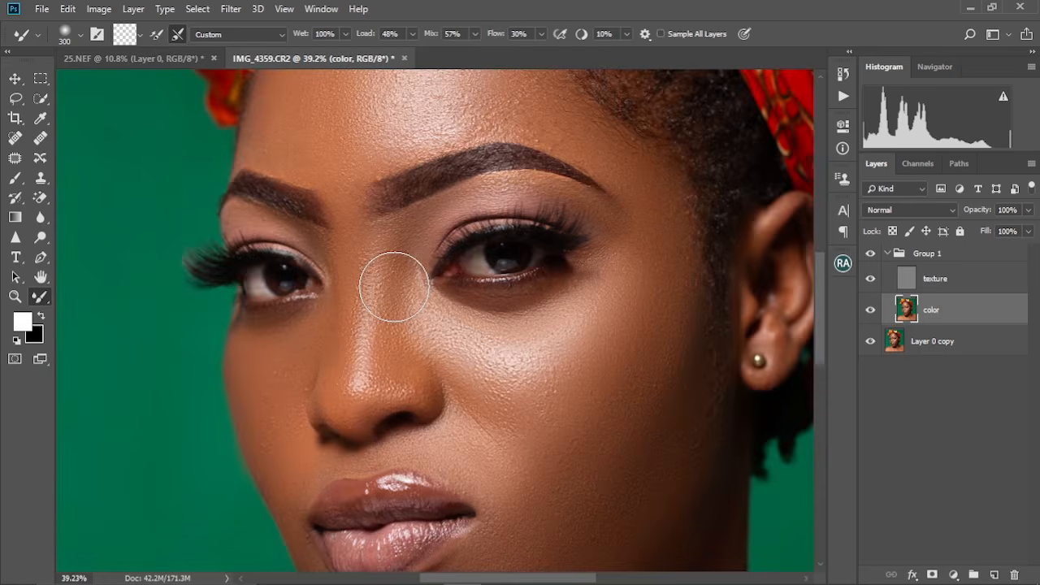
left_click_drag(396, 241, 382, 322)
key("bracketleft")
key("bracketleft")
key("bracketleft")
key("bracketleft")
key("bracketleft")
key("bracketleft")
key("bracketleft")
key("bracketleft")
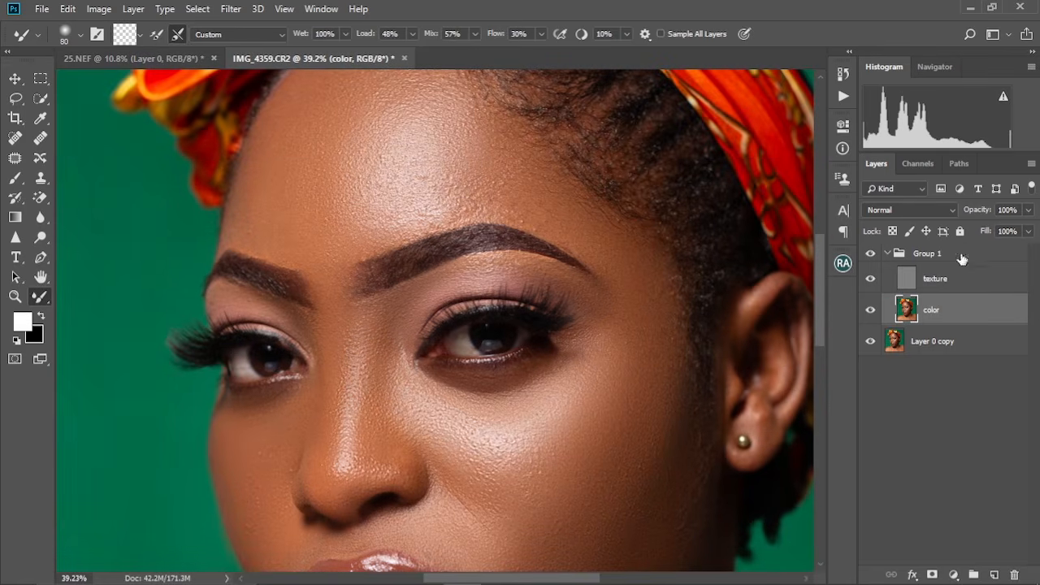
Step: On the texture layer, heal the small spots on the forehead above the left-hand eyebrow with the Spot Healing Brush at size 25
left_click(942, 280)
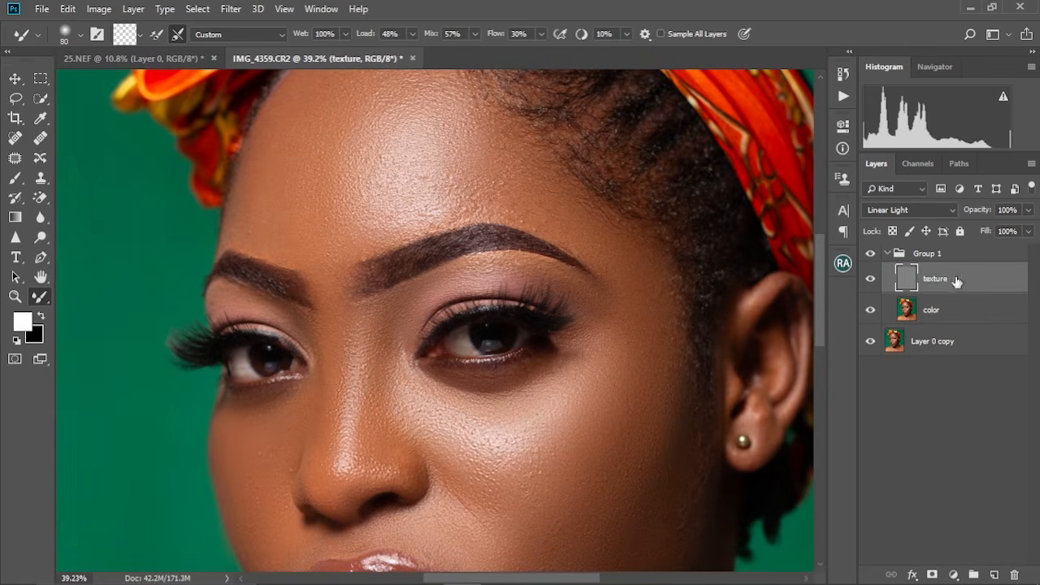
left_click(14, 141)
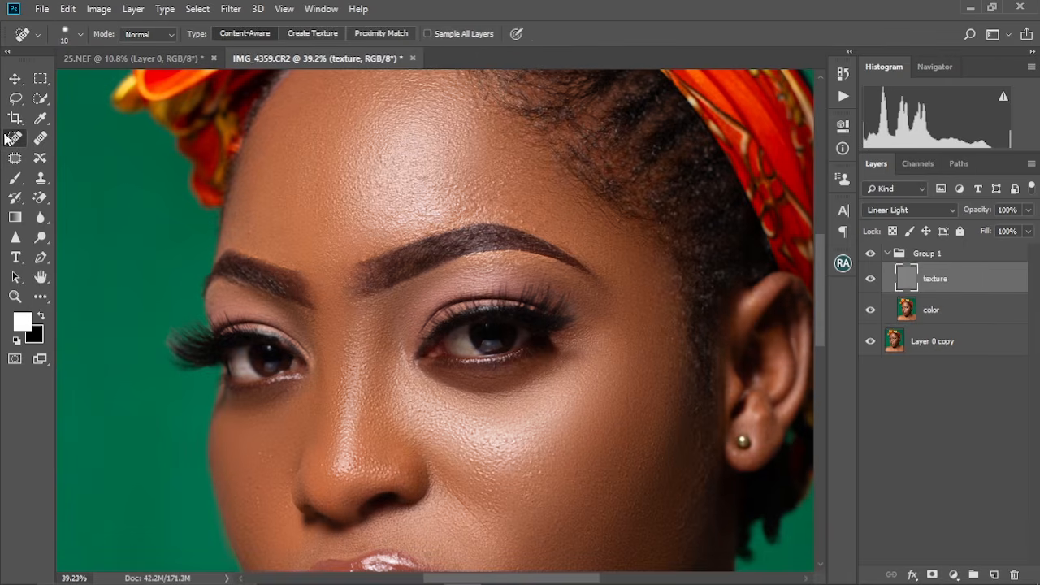
scroll(433, 233, "up", 5)
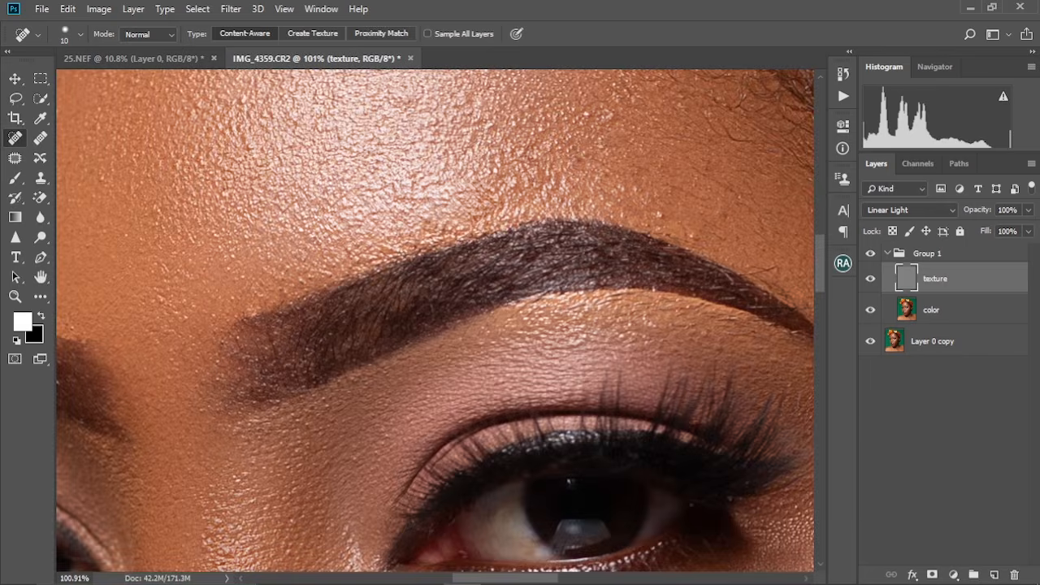
left_click_drag(403, 162, 570, 269)
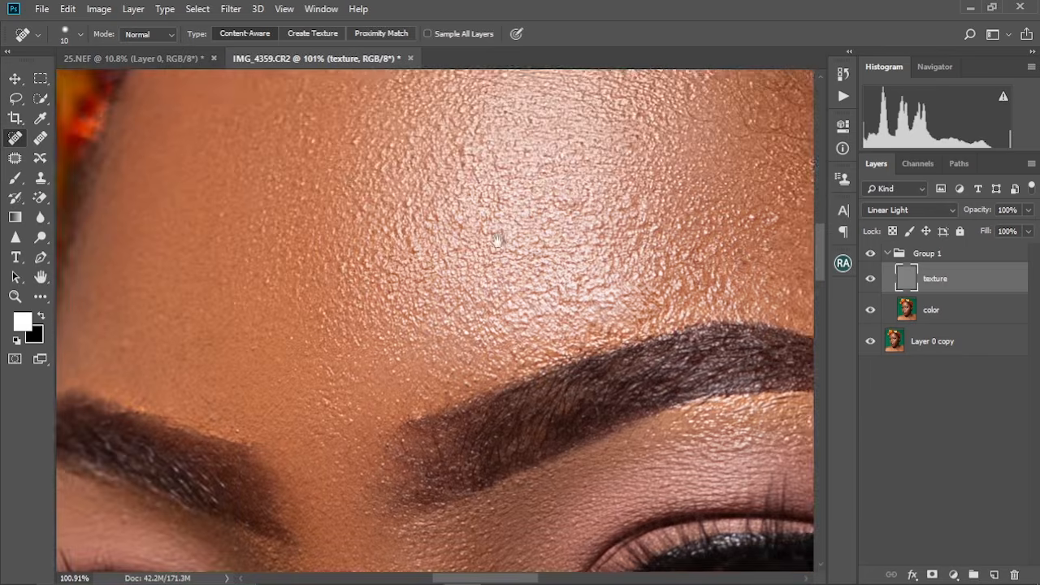
left_click_drag(362, 160, 374, 241)
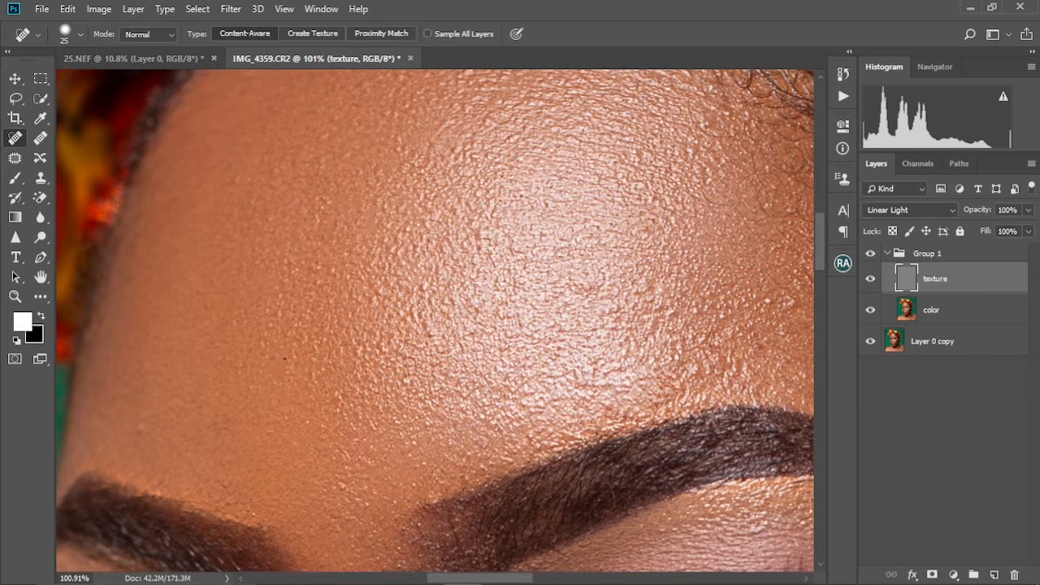
scroll(435, 318, "down", 3)
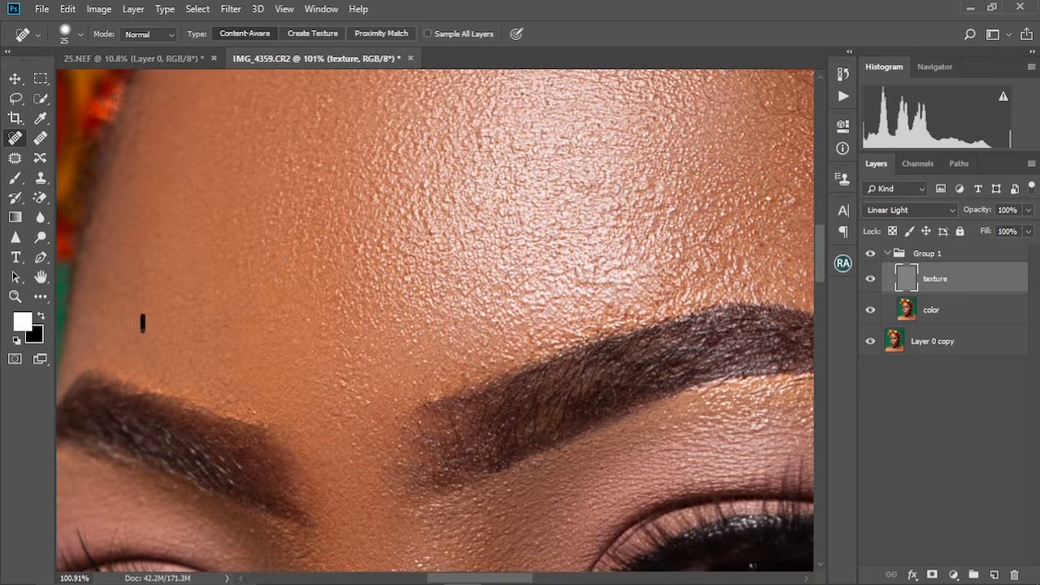
left_click_drag(152, 379, 168, 382)
Step: Heal the raised bumps on the forehead just above the arch of the right-hand eyebrow
left_click_drag(514, 205, 401, 216)
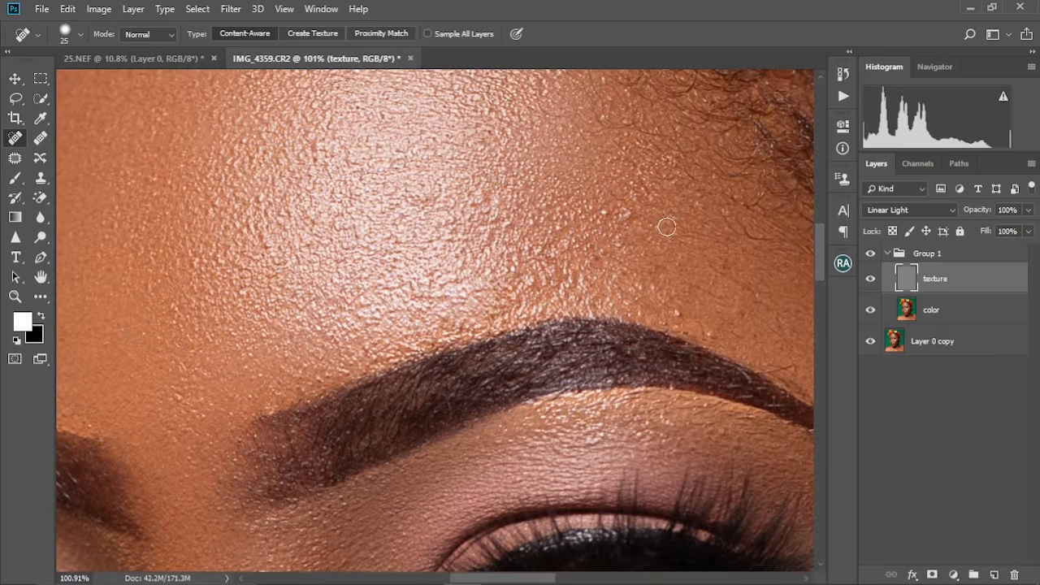
left_click(608, 216)
left_click(622, 209)
left_click(627, 220)
left_click(602, 222)
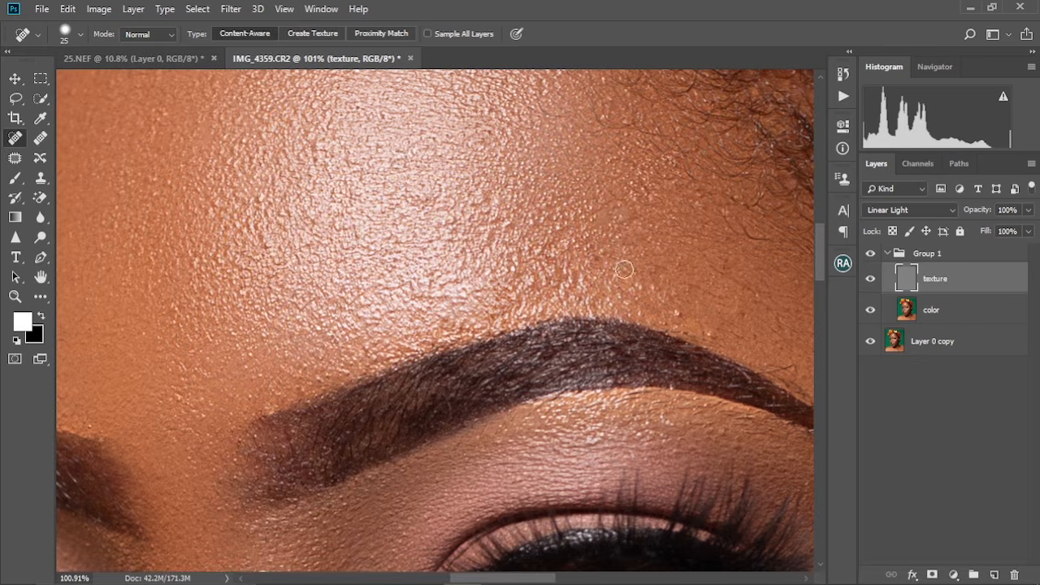
left_click(623, 272)
left_click_drag(668, 308, 591, 236)
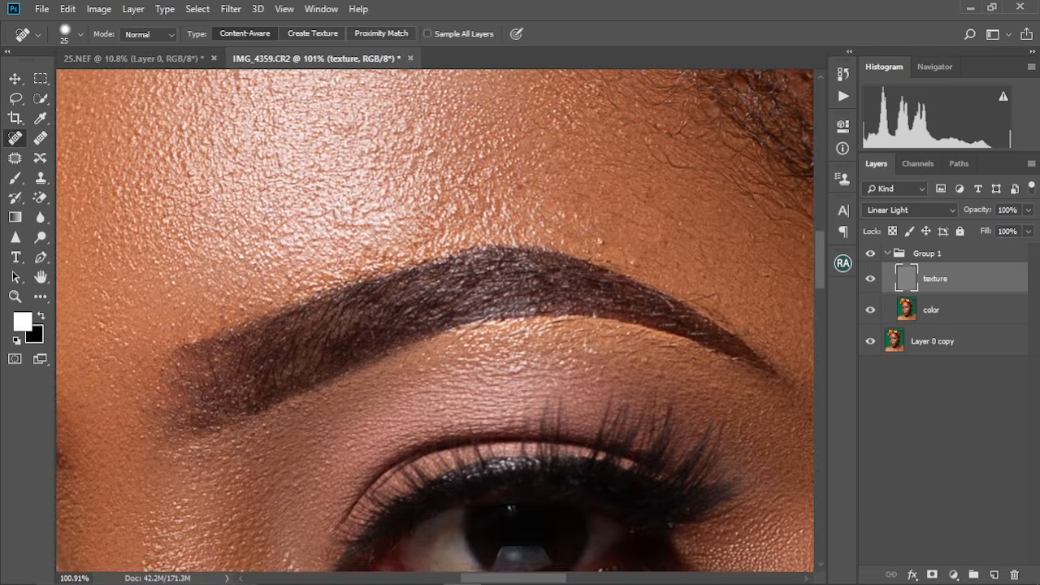
left_click(595, 245)
Step: Heal the remaining texture spots between the eyebrows, beside the inner end of the right-hand brow
scroll(627, 239, "down", 3)
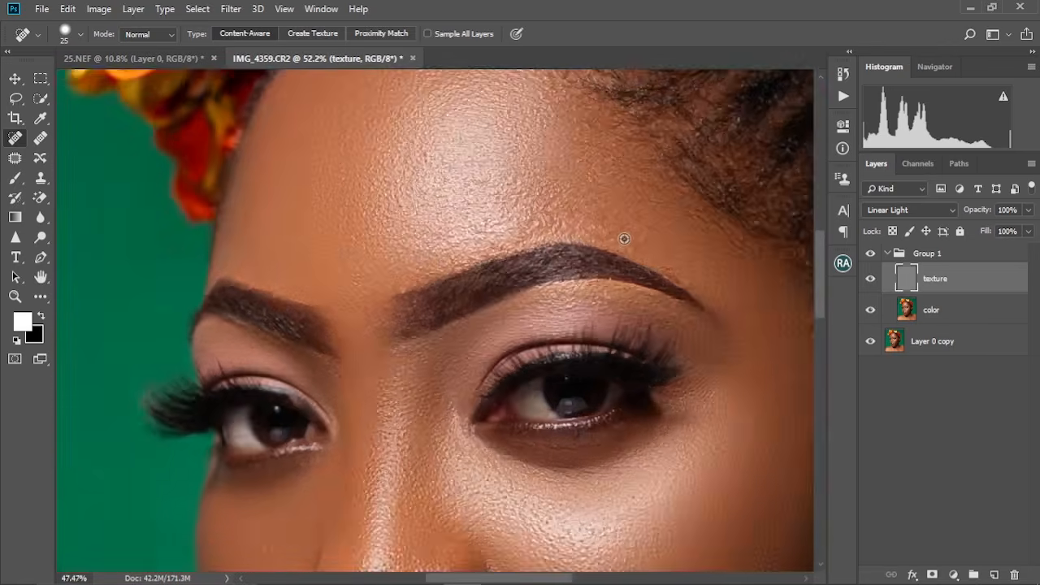
scroll(395, 307, "up", 2)
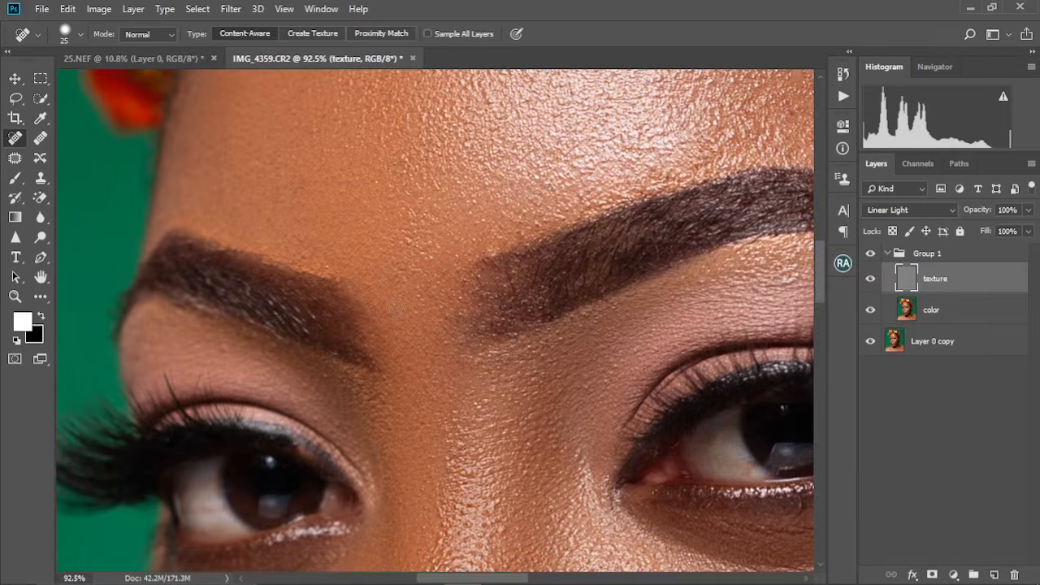
left_click(485, 257)
left_click(520, 236)
scroll(448, 236, "down", 5)
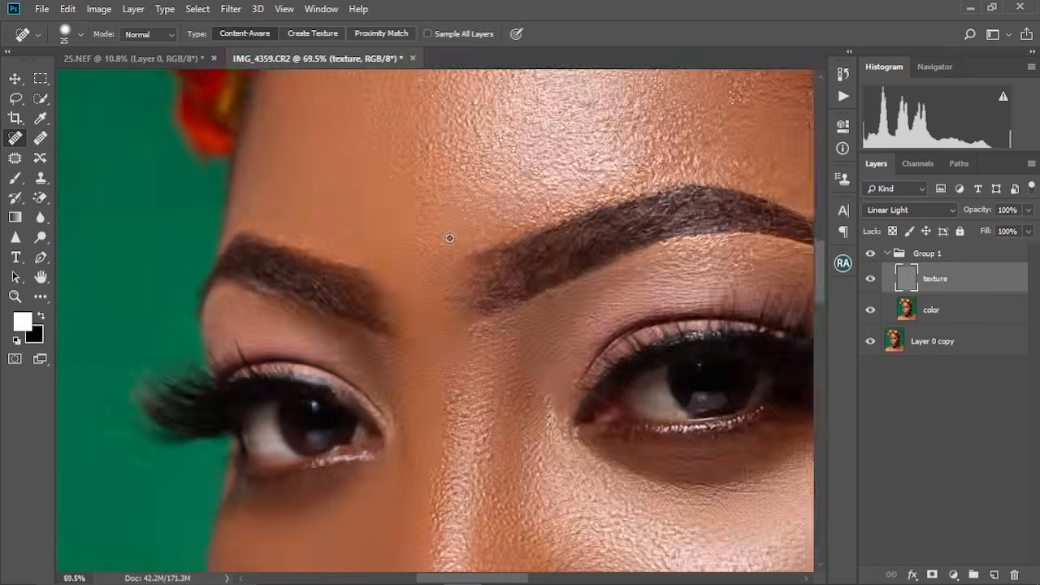
Step: Review the whole portrait and examine the skin texture under the right-hand eye and along the nose bridge in close-up
scroll(449, 236, "down", 3)
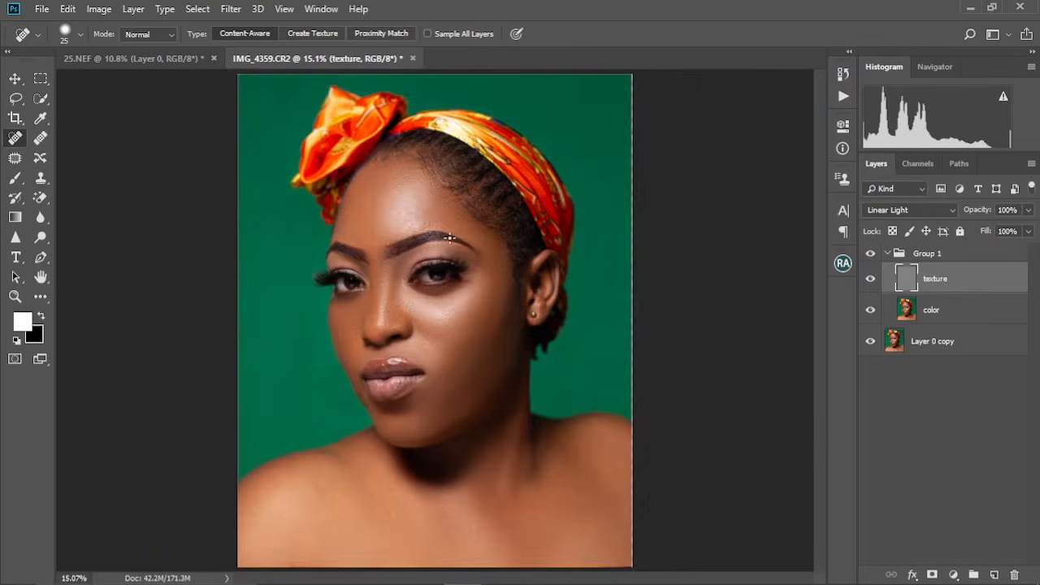
scroll(452, 243, "up", 4)
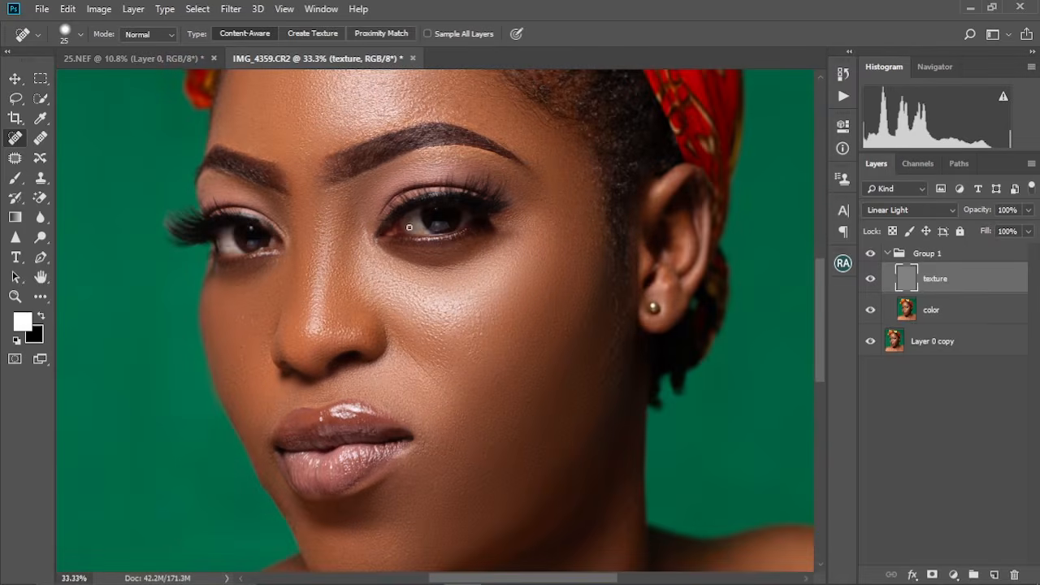
scroll(409, 227, "up", 4)
mouse_move(414, 239)
left_mouse_down()
mouse_move(504, 302)
mouse_move(564, 320)
left_mouse_up()
scroll(505, 312, "up", 2)
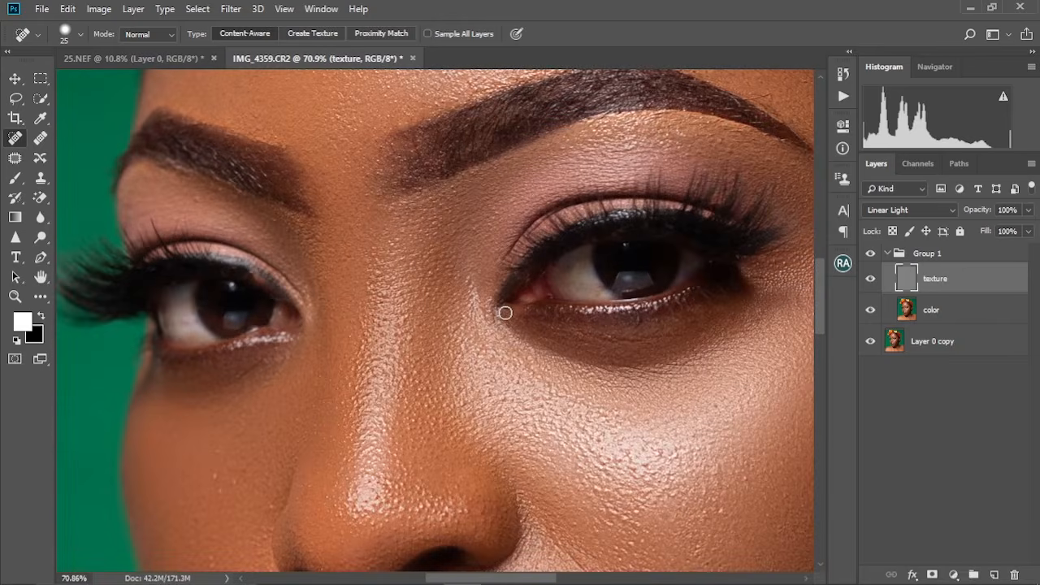
left_click_drag(520, 332, 488, 332)
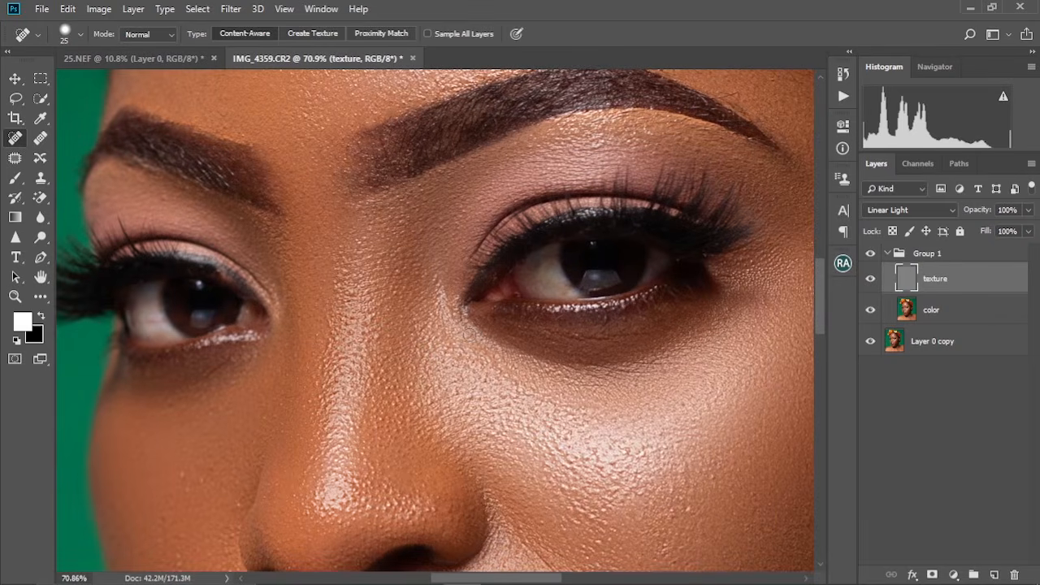